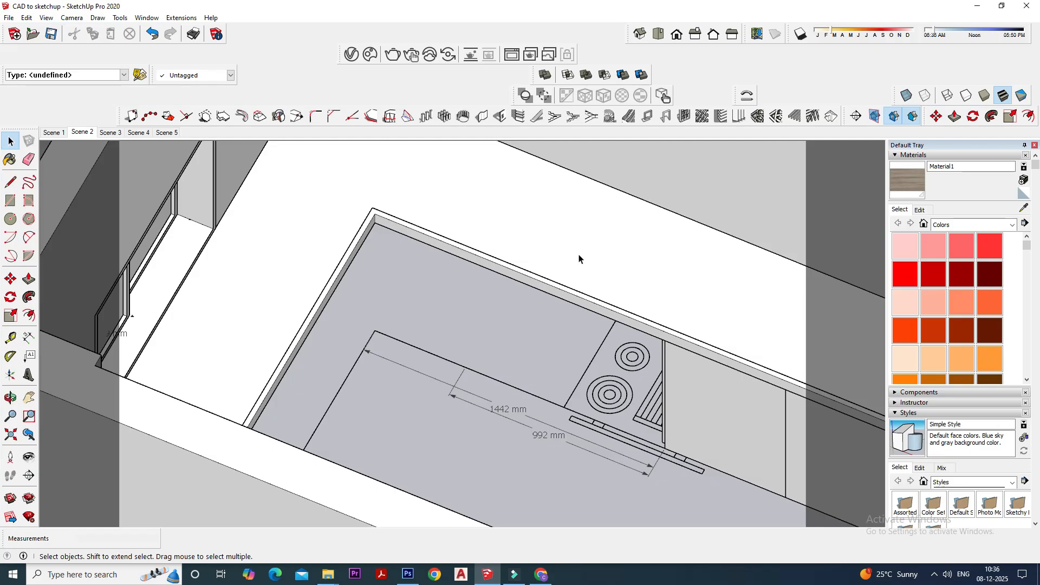
- Delete the two dimensions running along the front edge of the kitchen counter by the hob
{"action": "scroll", "coordinate": [578, 255], "scroll_direction": "down", "scroll_amount": 4}
{"action": "mouse_move", "coordinate": [578, 255]}
{"action": "middle_mouse_down"}
{"action": "mouse_move", "coordinate": [661, 356]}
{"action": "mouse_move", "coordinate": [639, 294]}
{"action": "mouse_move", "coordinate": [599, 356]}
{"action": "mouse_move", "coordinate": [534, 353]}
{"action": "middle_mouse_up"}
{"action": "scroll", "coordinate": [639, 293], "scroll_direction": "up", "scroll_amount": 4}
{"action": "scroll", "coordinate": [473, 341], "scroll_direction": "up", "scroll_amount": 4}
{"action": "left_click_drag", "start_coordinate": [514, 380], "coordinate": [381, 470]}
{"action": "key", "text": "Delete"}
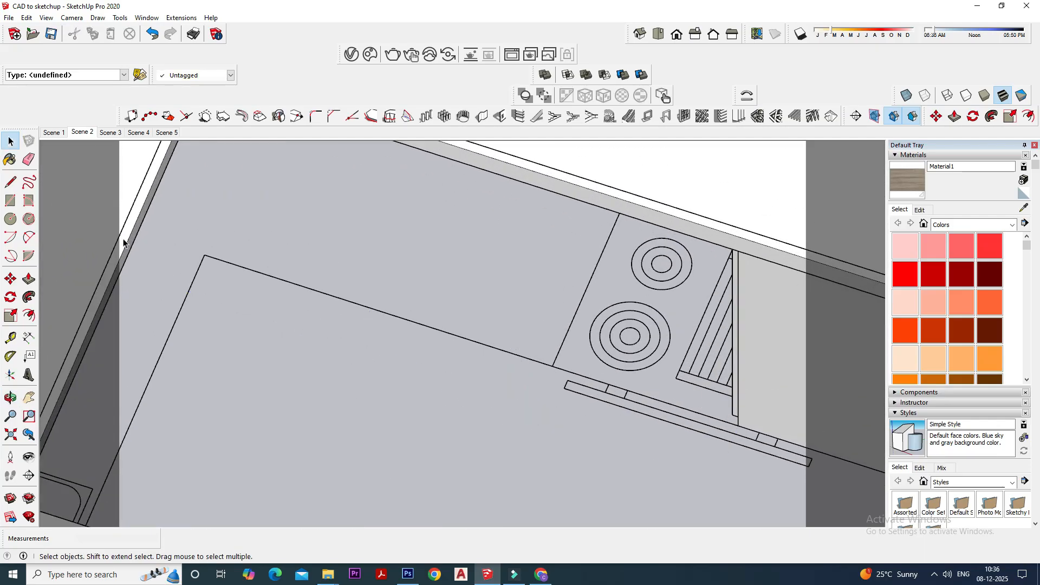
- Dimension the counter's front edge from its inner corner to the existing shutters beside the hob
{"action": "left_click", "coordinate": [29, 337]}
{"action": "left_click", "coordinate": [203, 254]}
{"action": "middle_click_drag", "start_coordinate": [531, 360], "coordinate": [743, 424]}
{"action": "left_click", "coordinate": [747, 360]}
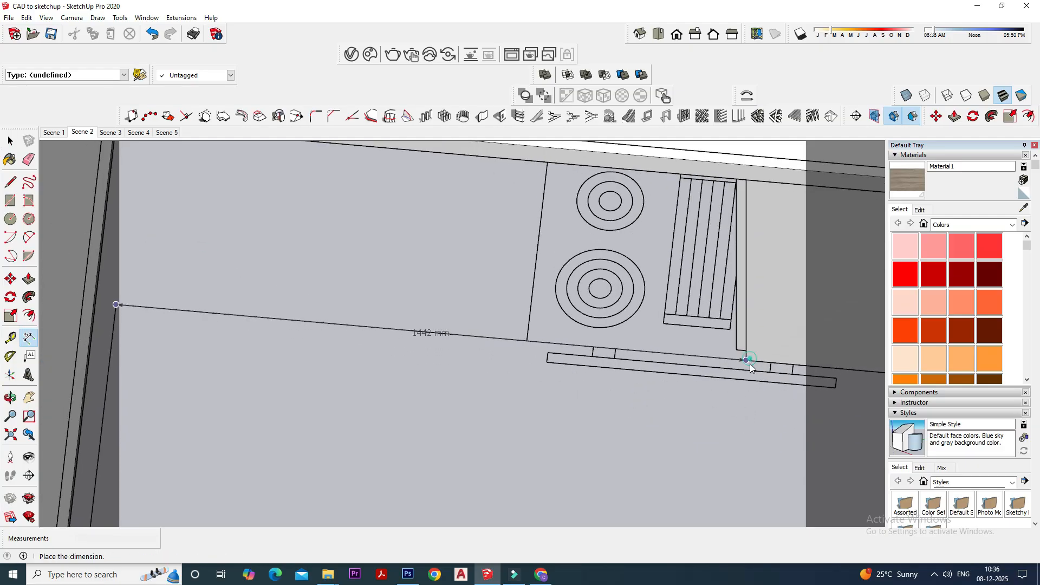
{"action": "left_click", "coordinate": [746, 401]}
{"action": "middle_click_drag", "start_coordinate": [700, 456], "coordinate": [623, 443]}
{"action": "left_click", "coordinate": [9, 140]}
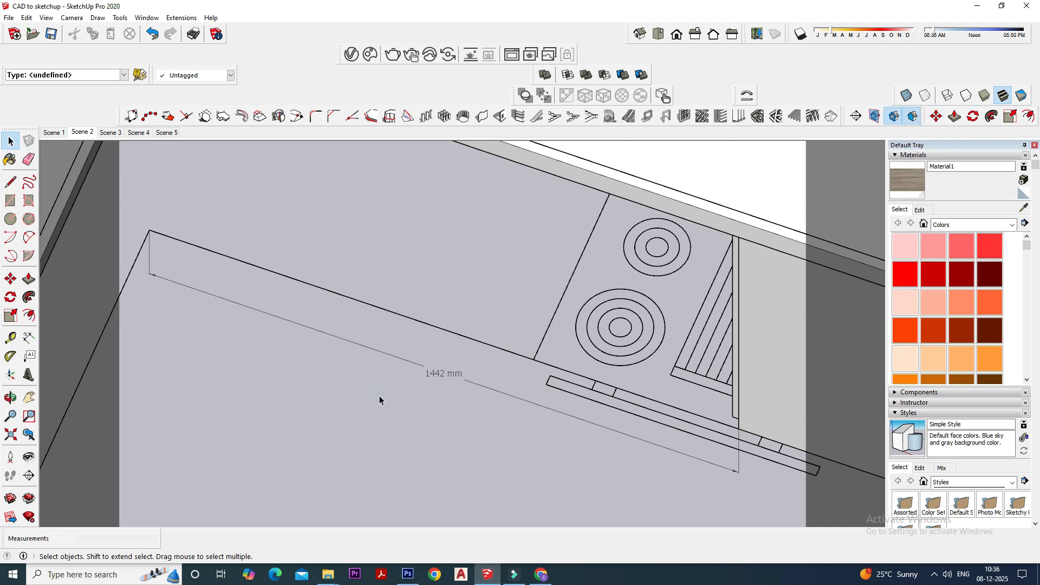
- Copy the two existing cabinet shutters along the counter edge so the copies start at the inner corner
{"action": "scroll", "coordinate": [381, 399], "scroll_direction": "down", "scroll_amount": 3}
{"action": "middle_click_drag", "start_coordinate": [380, 398], "coordinate": [654, 408]}
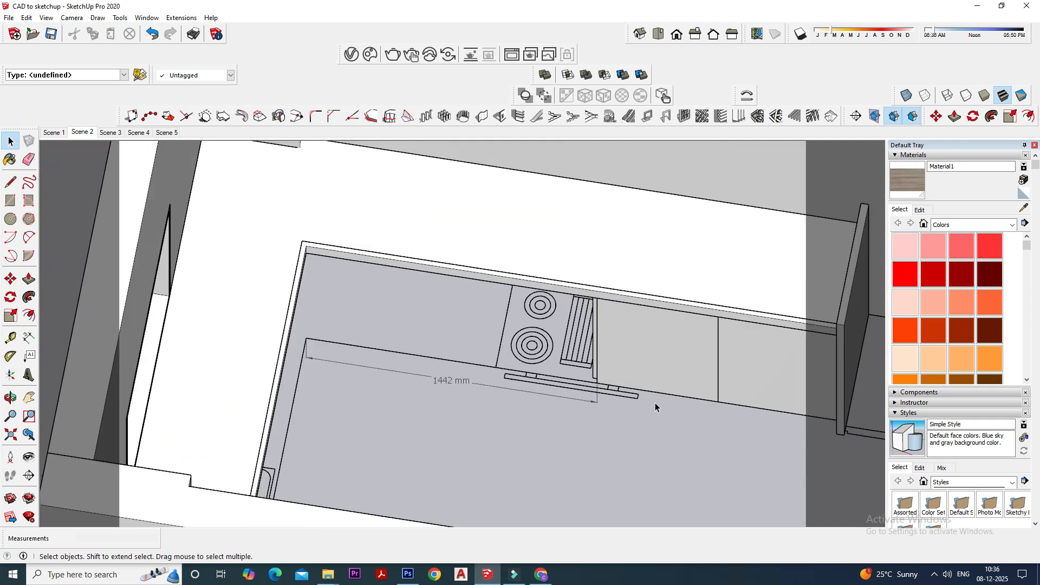
{"action": "scroll", "coordinate": [396, 322], "scroll_direction": "up", "scroll_amount": 2}
{"action": "middle_click_drag", "start_coordinate": [397, 323], "coordinate": [496, 401]}
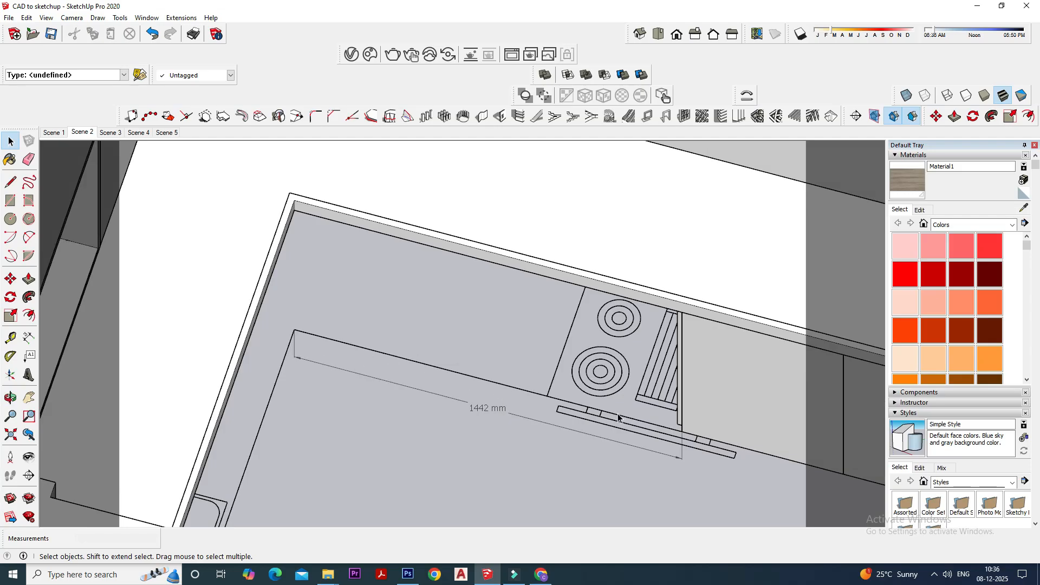
{"action": "scroll", "coordinate": [618, 417], "scroll_direction": "down", "scroll_amount": 3}
{"action": "scroll", "coordinate": [651, 407], "scroll_direction": "up", "scroll_amount": 4}
{"action": "left_click", "coordinate": [658, 362]}
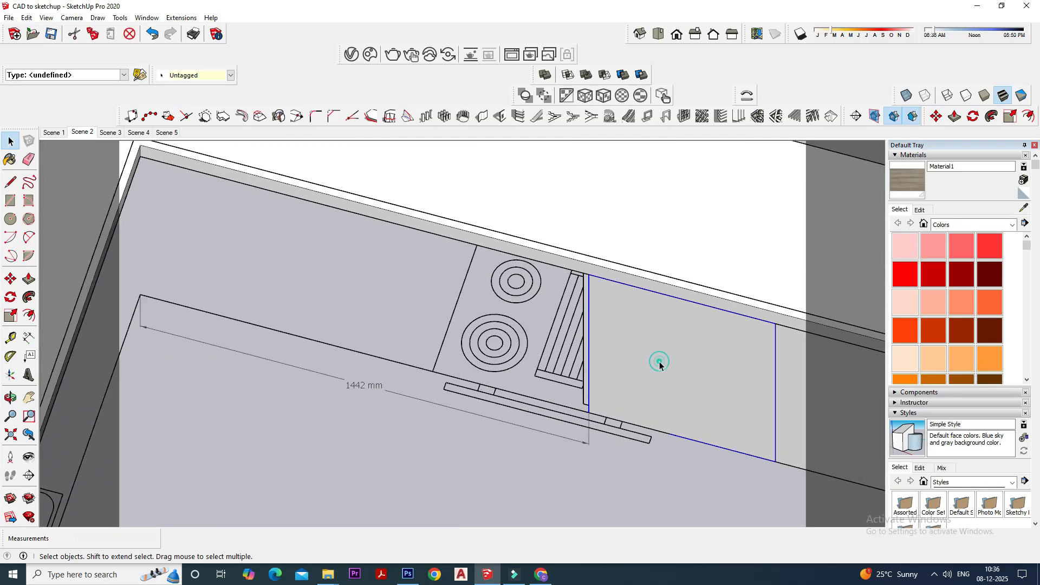
{"action": "scroll", "coordinate": [639, 347], "scroll_direction": "down", "scroll_amount": 2}
{"action": "left_click", "coordinate": [780, 386], "text": "shift"}
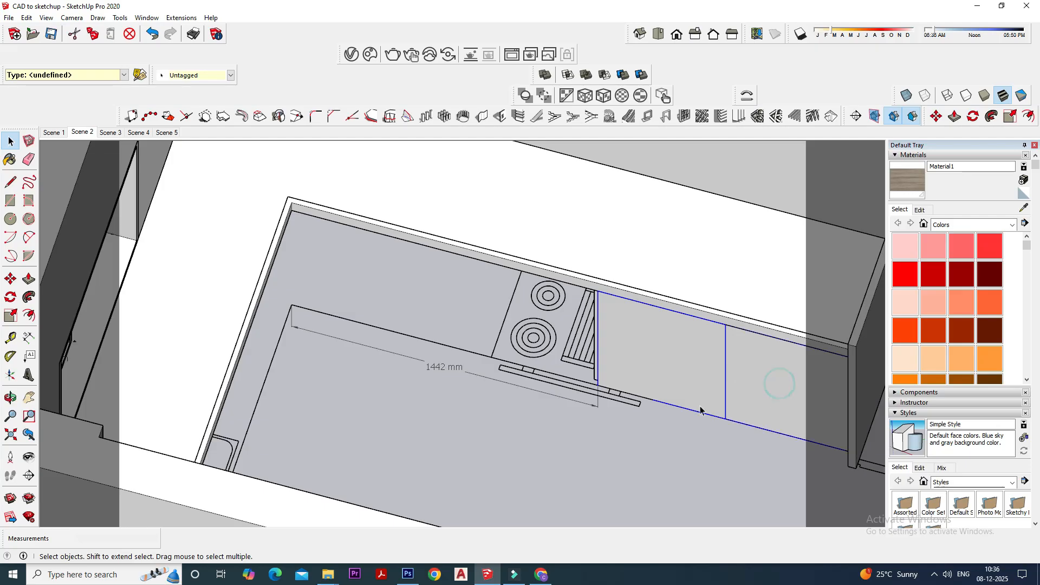
{"action": "left_click", "coordinate": [10, 279]}
{"action": "scroll", "coordinate": [615, 379], "scroll_direction": "up", "scroll_amount": 1}
{"action": "left_click", "coordinate": [620, 386]}
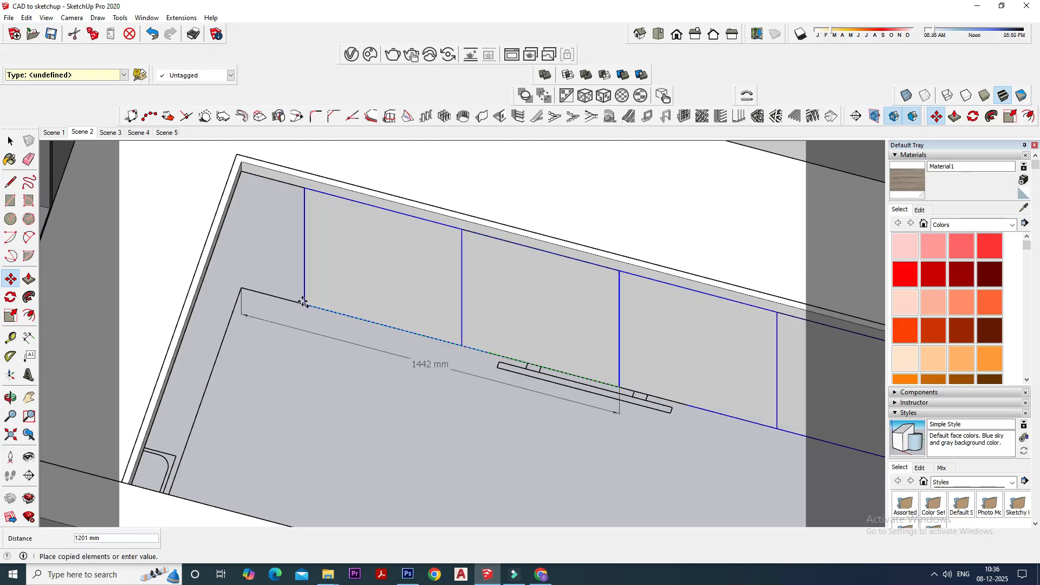
{"action": "left_click", "coordinate": [242, 288]}
{"action": "key", "text": "space"}
{"action": "middle_click_drag", "start_coordinate": [434, 343], "coordinate": [353, 313]}
{"action": "middle_click_drag", "start_coordinate": [394, 355], "coordinate": [470, 311]}
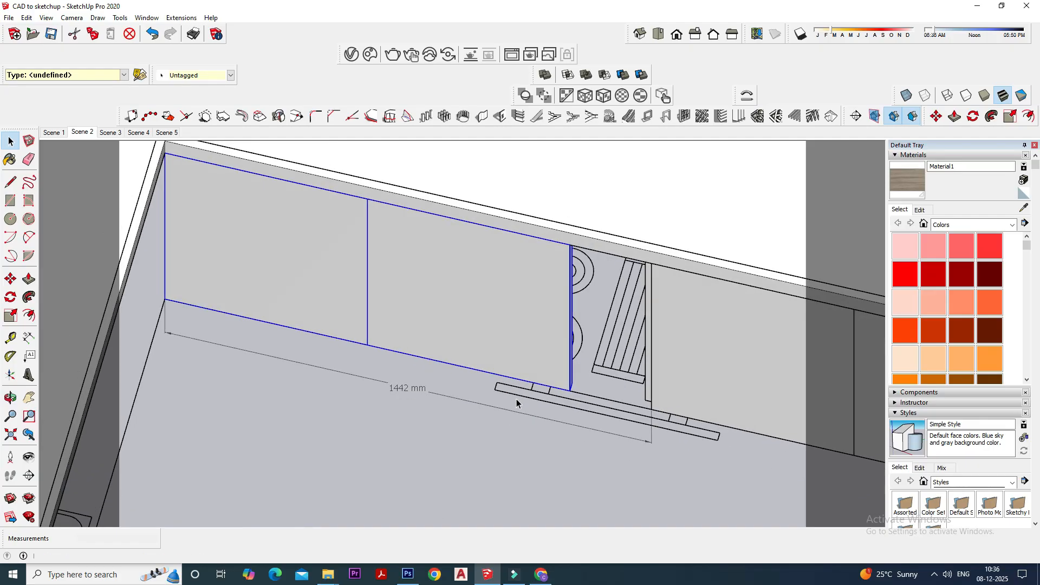
{"action": "middle_click_drag", "start_coordinate": [576, 369], "coordinate": [444, 251]}
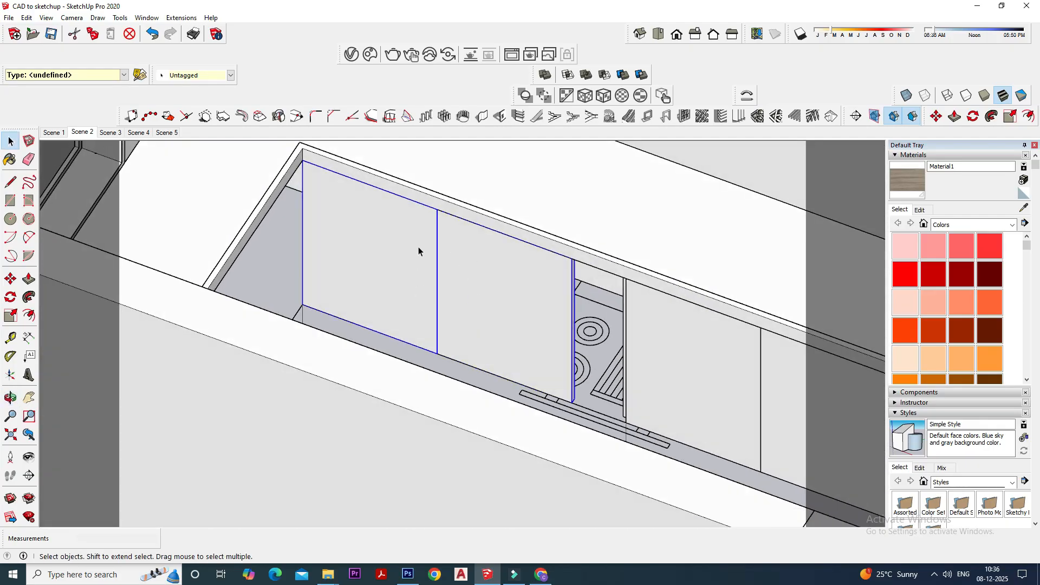
{"action": "middle_click_drag", "start_coordinate": [418, 298], "coordinate": [381, 378]}
{"action": "left_click", "coordinate": [381, 378]}
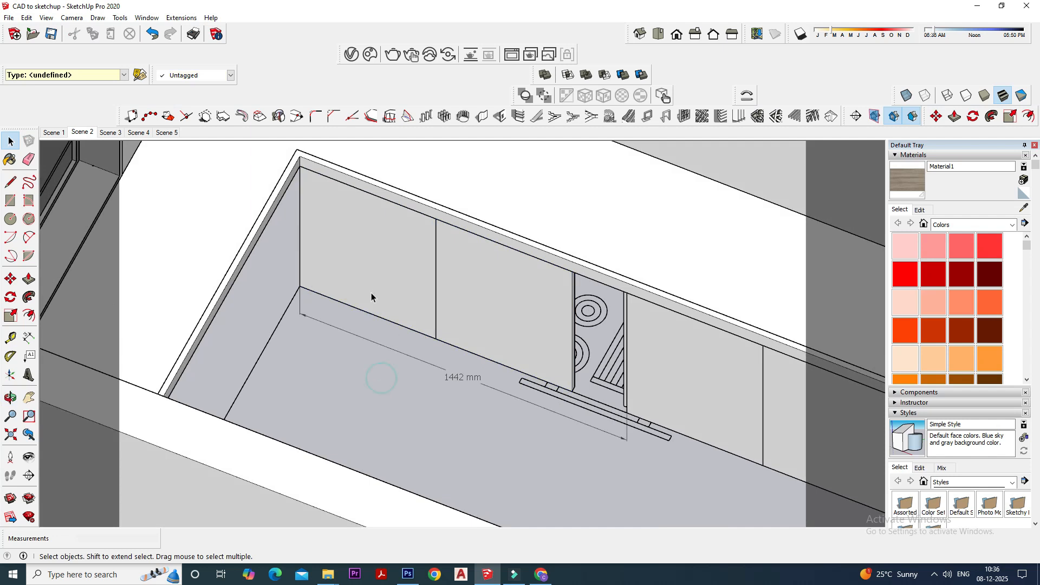
{"action": "left_click", "coordinate": [28, 337]}
{"action": "left_click", "coordinate": [301, 288]}
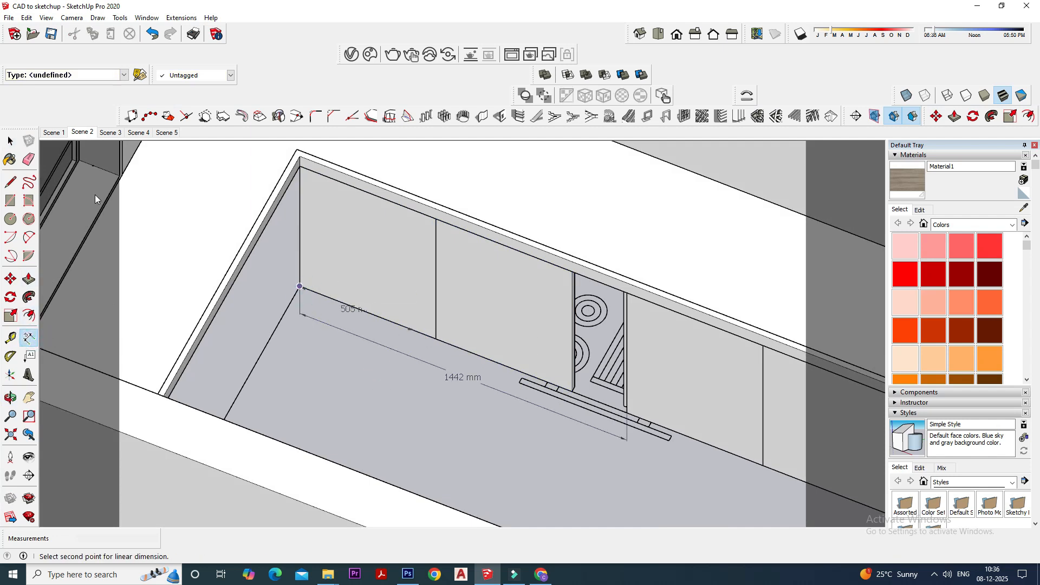
{"action": "left_click", "coordinate": [9, 141]}
- Make the shutter copy in the counter's inner corner a unique component
{"action": "middle_click_drag", "start_coordinate": [352, 303], "coordinate": [394, 320]}
{"action": "scroll", "coordinate": [393, 287], "scroll_direction": "up", "scroll_amount": 3}
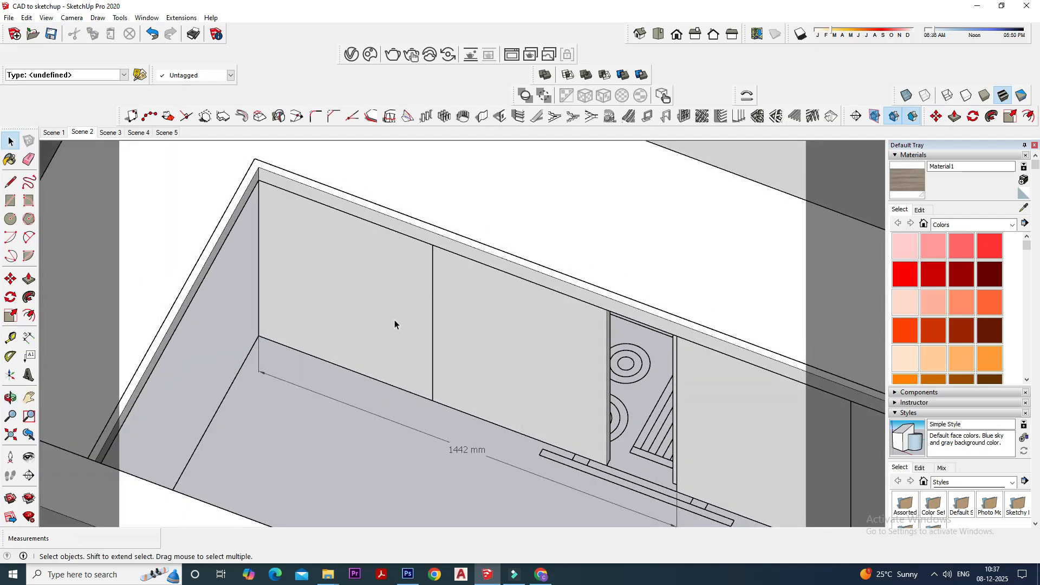
{"action": "middle_click_drag", "start_coordinate": [391, 330], "coordinate": [541, 376]}
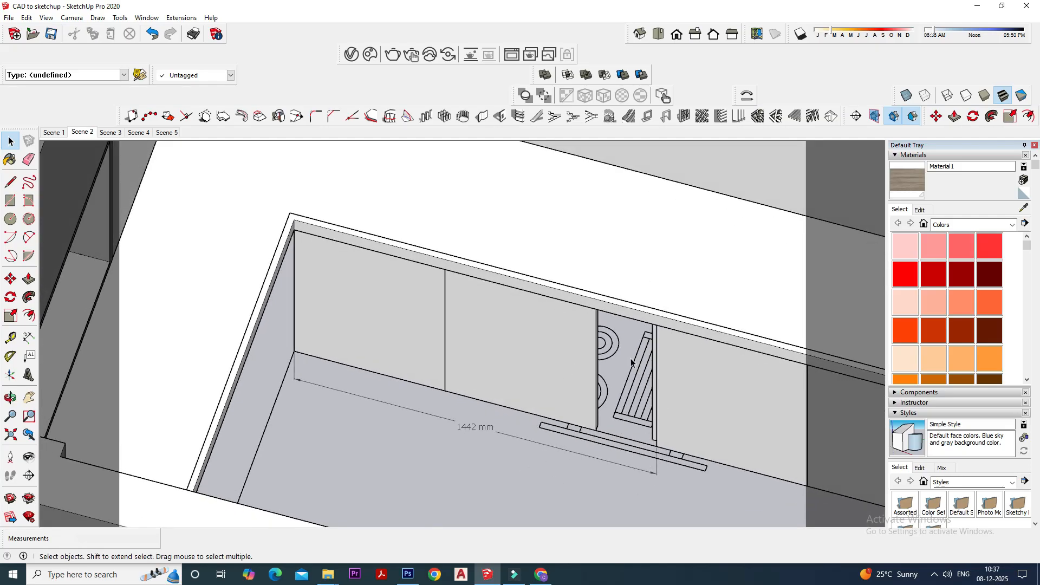
{"action": "middle_click_drag", "start_coordinate": [498, 327], "coordinate": [372, 355]}
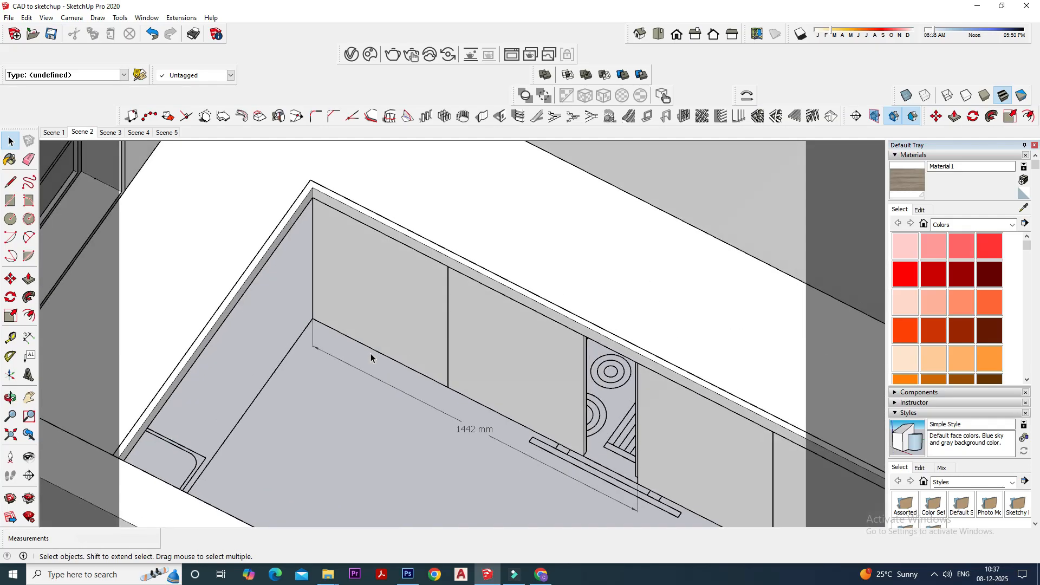
{"action": "left_click", "coordinate": [388, 277]}
{"action": "scroll", "coordinate": [371, 307], "scroll_direction": "up", "scroll_amount": 2}
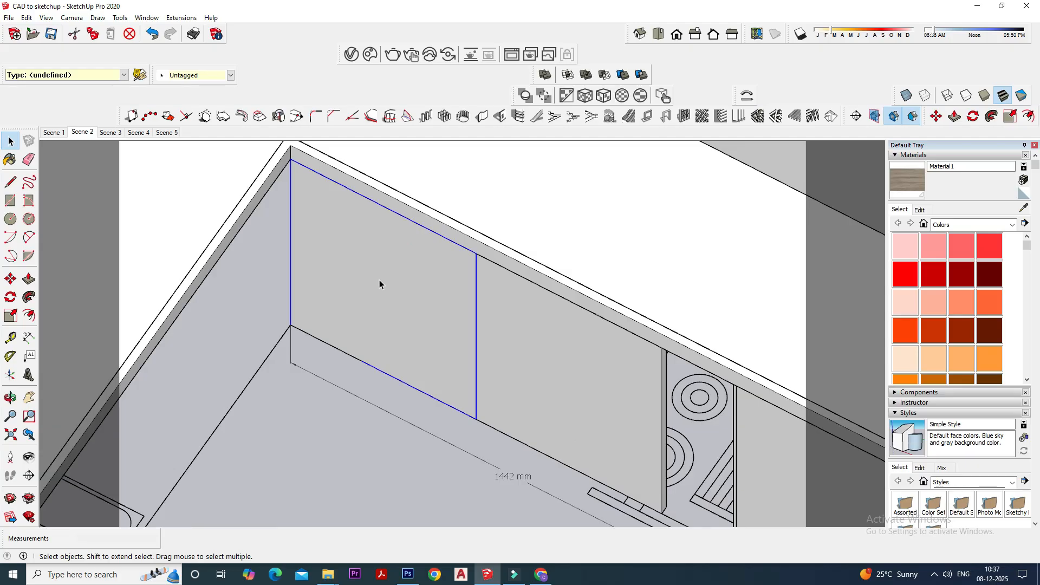
{"action": "scroll", "coordinate": [353, 251], "scroll_direction": "down", "scroll_amount": 2}
{"action": "right_click", "coordinate": [353, 251]}
{"action": "left_click", "coordinate": [401, 279]}
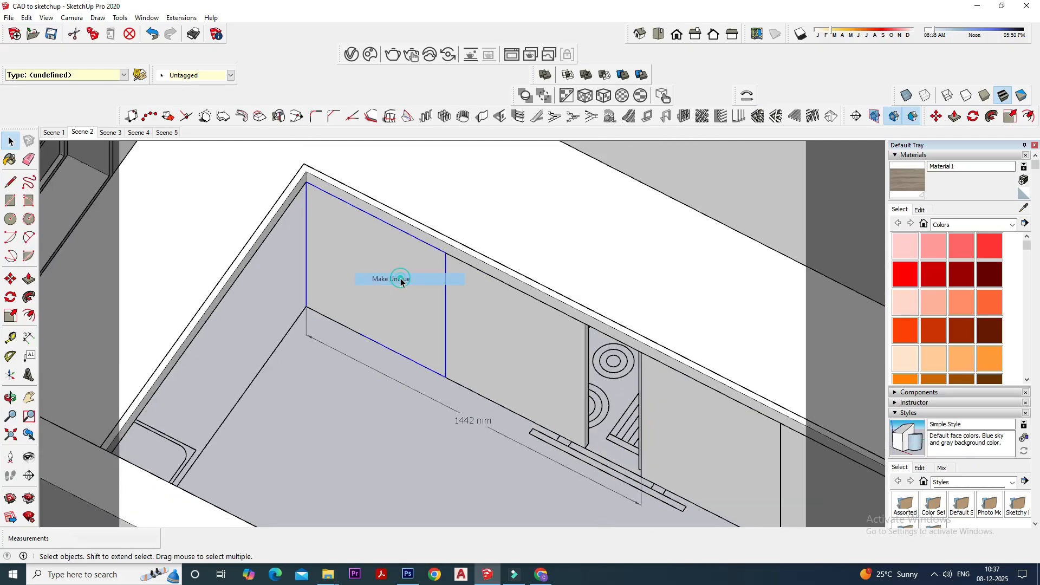
{"action": "right_click", "coordinate": [487, 309]}
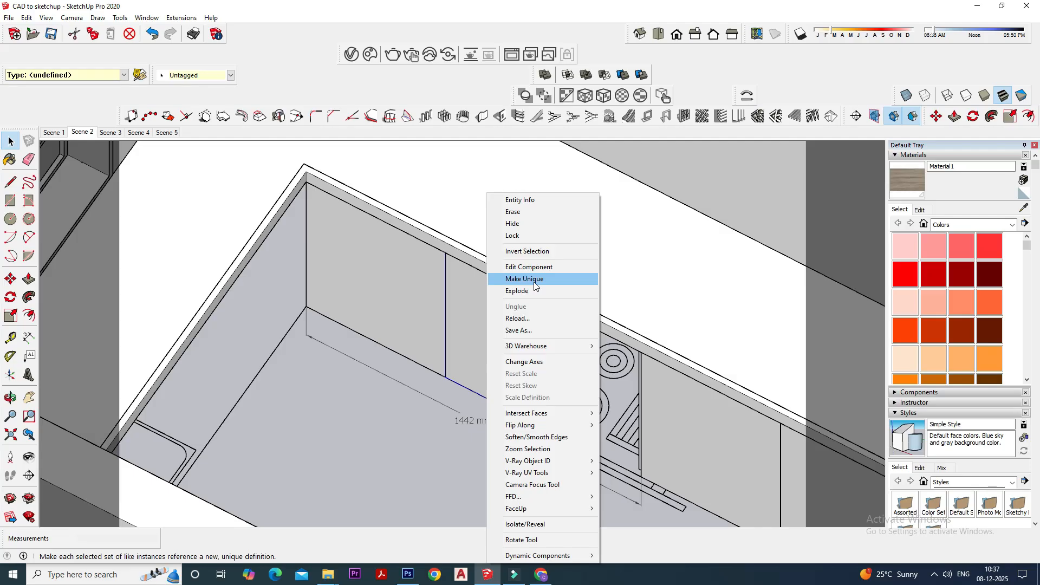
{"action": "left_click", "coordinate": [328, 403]}
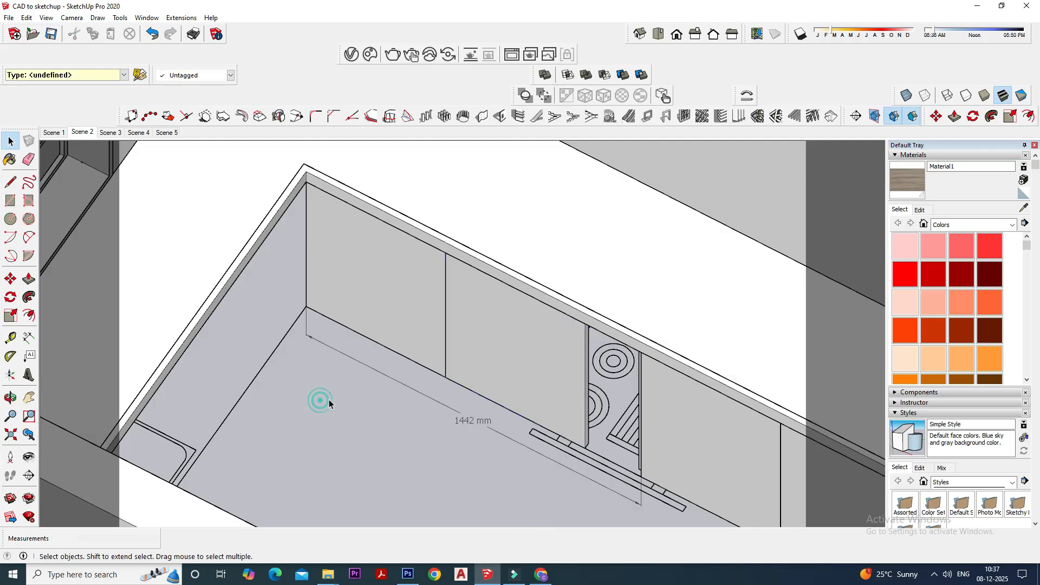
- Try pulling the front face of the corner shutter outward with Push/Pull and undo the change
{"action": "double_click", "coordinate": [381, 293]}
{"action": "left_click", "coordinate": [380, 293]}
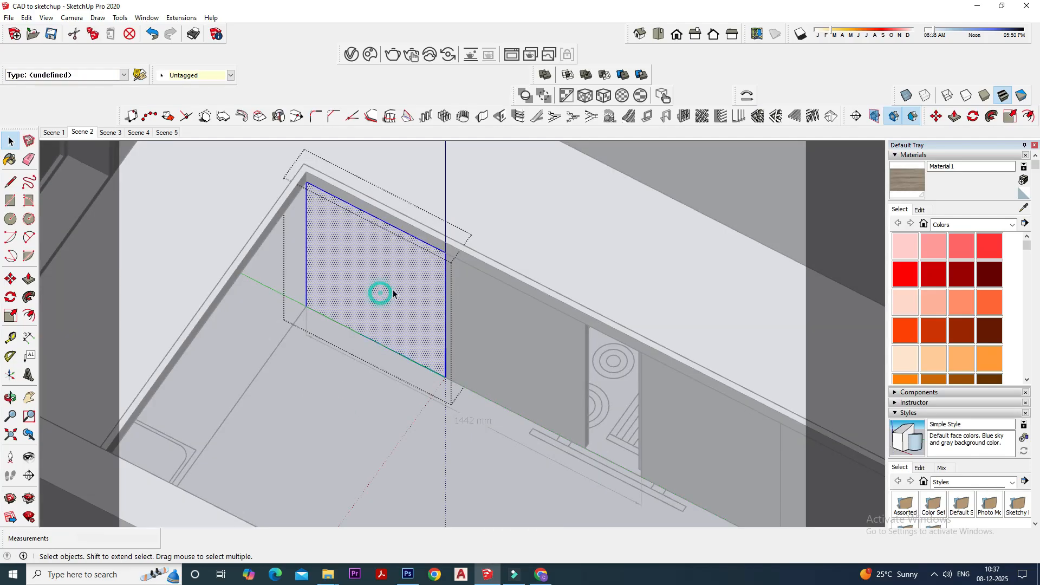
{"action": "left_click", "coordinate": [28, 278]}
{"action": "left_click", "coordinate": [400, 300]}
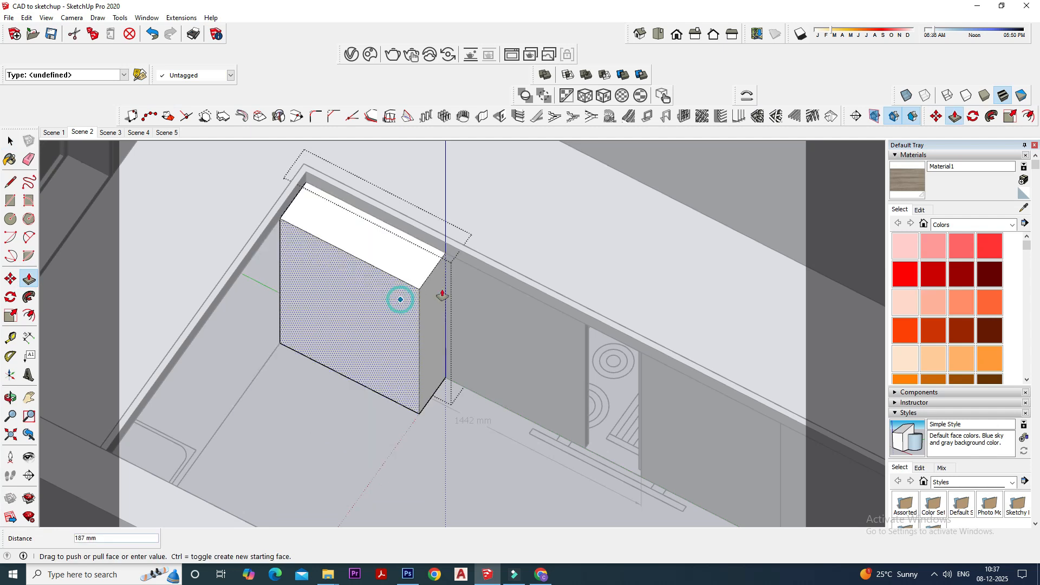
{"action": "key", "text": "Escape"}
{"action": "key", "text": "Escape"}
{"action": "left_click", "coordinate": [11, 141]}
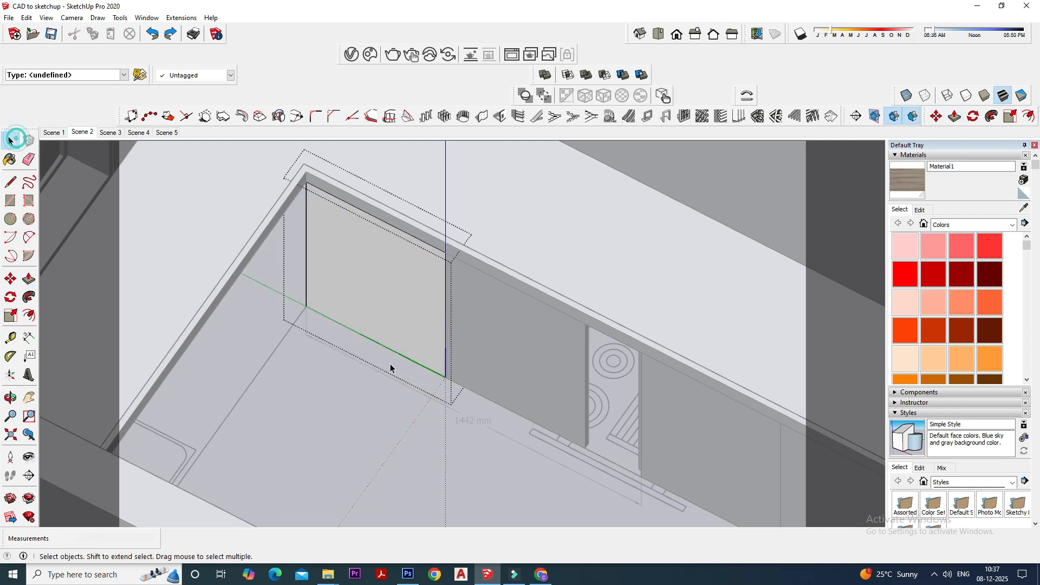
{"action": "left_click", "coordinate": [390, 364]}
- Pull the front face of the second shutter copy out about 110 mm as a test and undo it
{"action": "left_click", "coordinate": [502, 339]}
{"action": "double_click", "coordinate": [503, 339]}
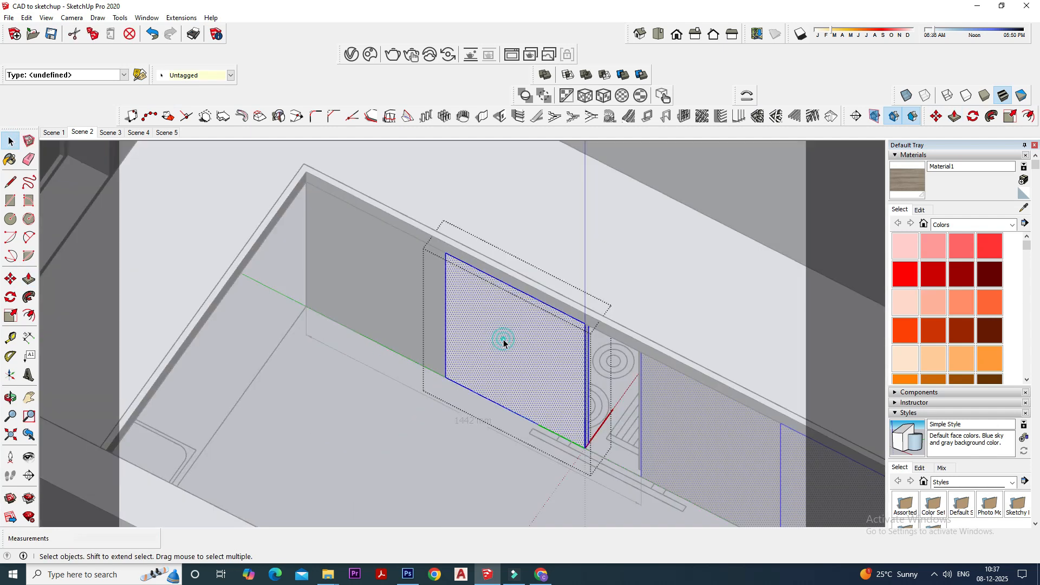
{"action": "left_click", "coordinate": [28, 278]}
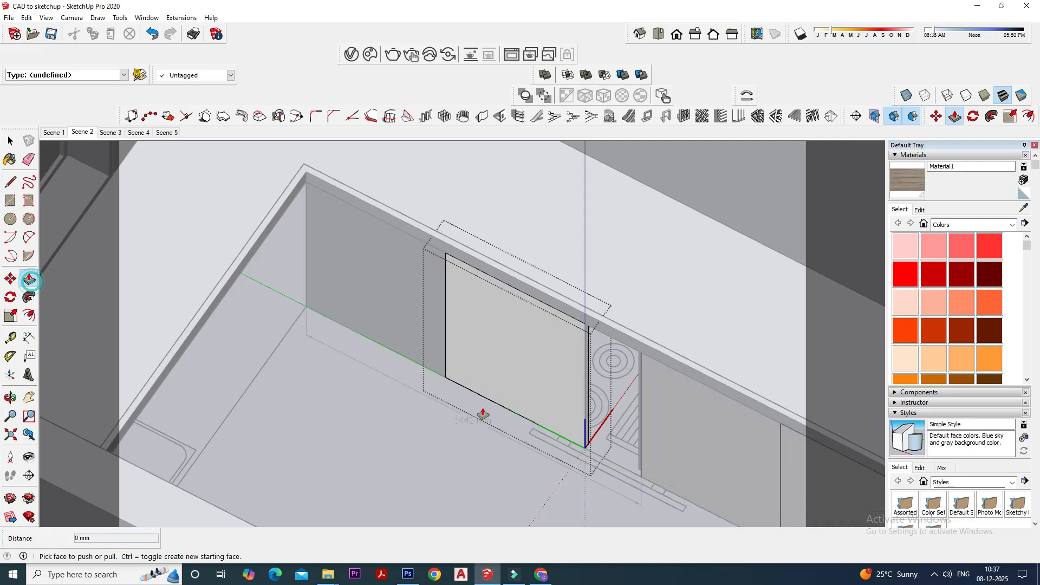
{"action": "left_click", "coordinate": [541, 388]}
{"action": "left_click", "coordinate": [527, 410]}
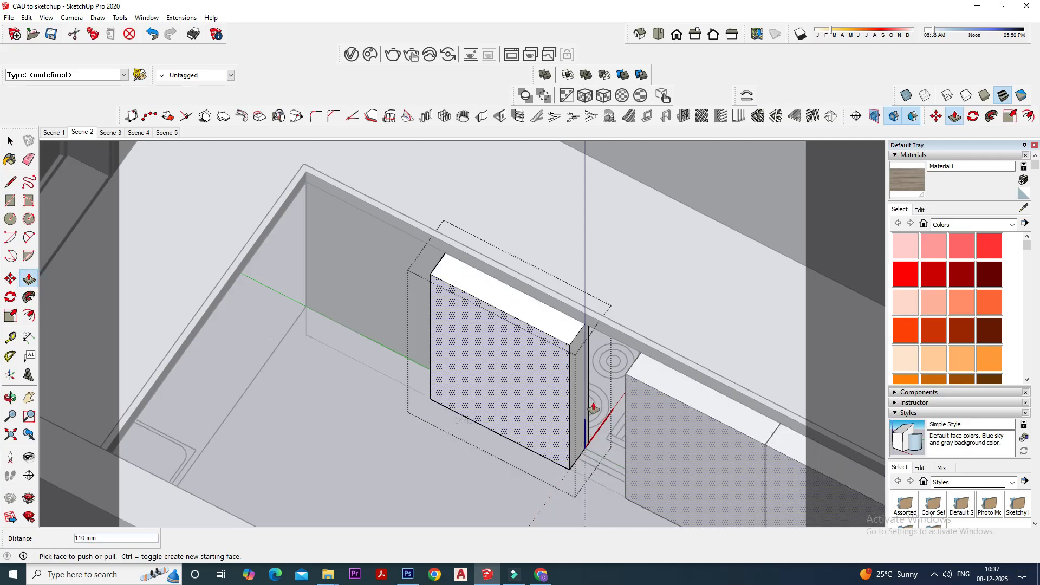
{"action": "key", "text": "Escape"}
{"action": "key", "text": "ctrl+z"}
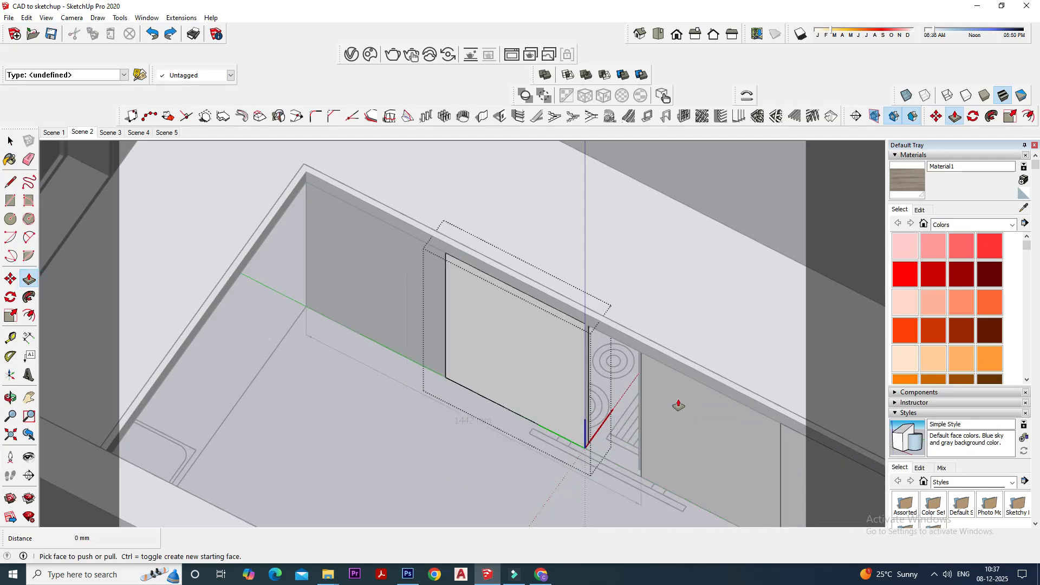
{"action": "left_click", "coordinate": [6, 144]}
{"action": "left_click", "coordinate": [395, 408]}
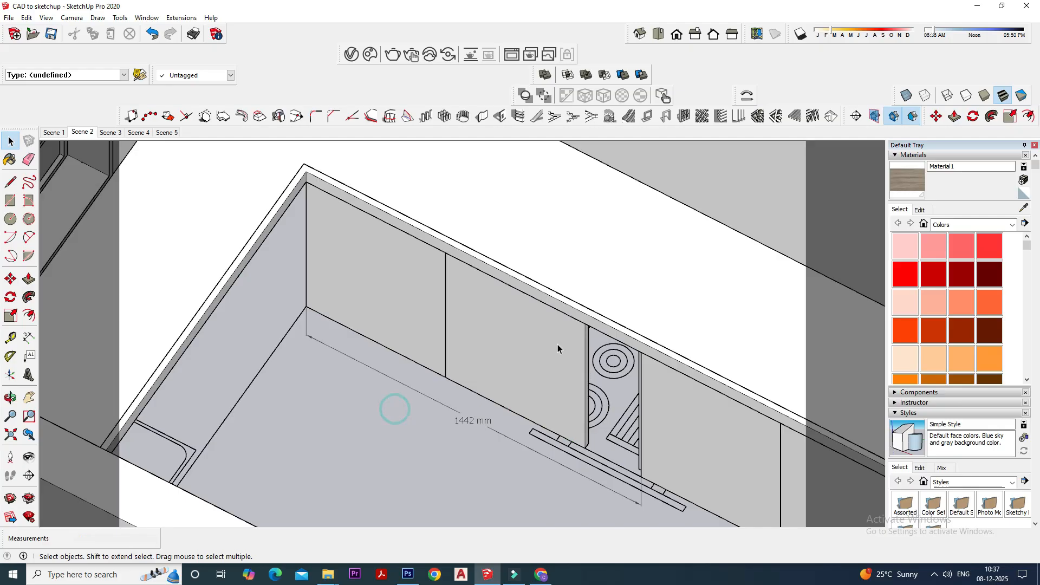
- Make the second shutter copy, in front of the hob, a unique component
{"action": "left_click", "coordinate": [503, 331]}
{"action": "right_click", "coordinate": [502, 331]}
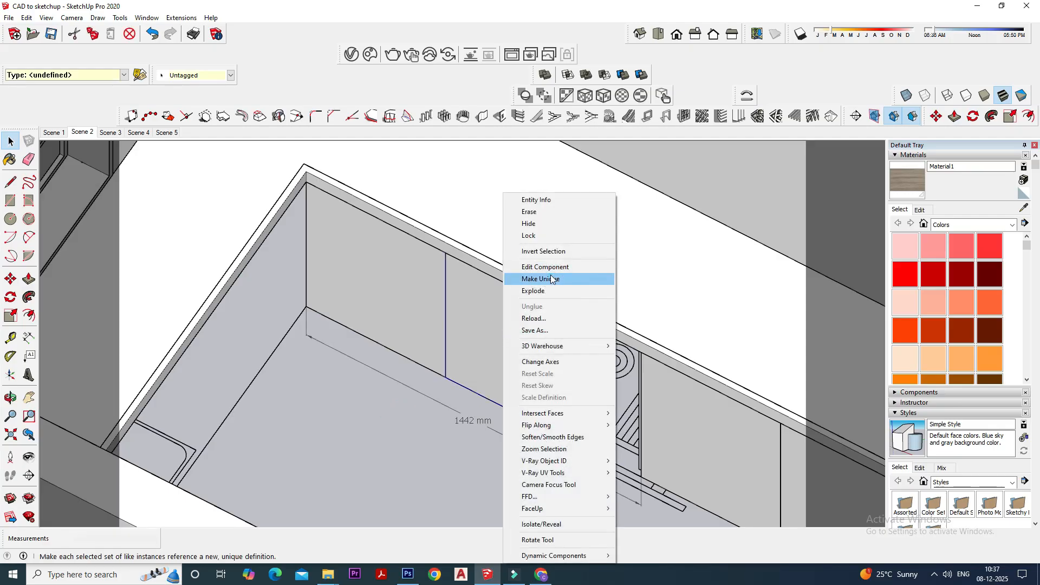
{"action": "left_click", "coordinate": [343, 397]}
- Narrow the corner shutter by pushing its side face in 150 mm with Push/Pull
{"action": "scroll", "coordinate": [424, 321], "scroll_direction": "up", "scroll_amount": 1}
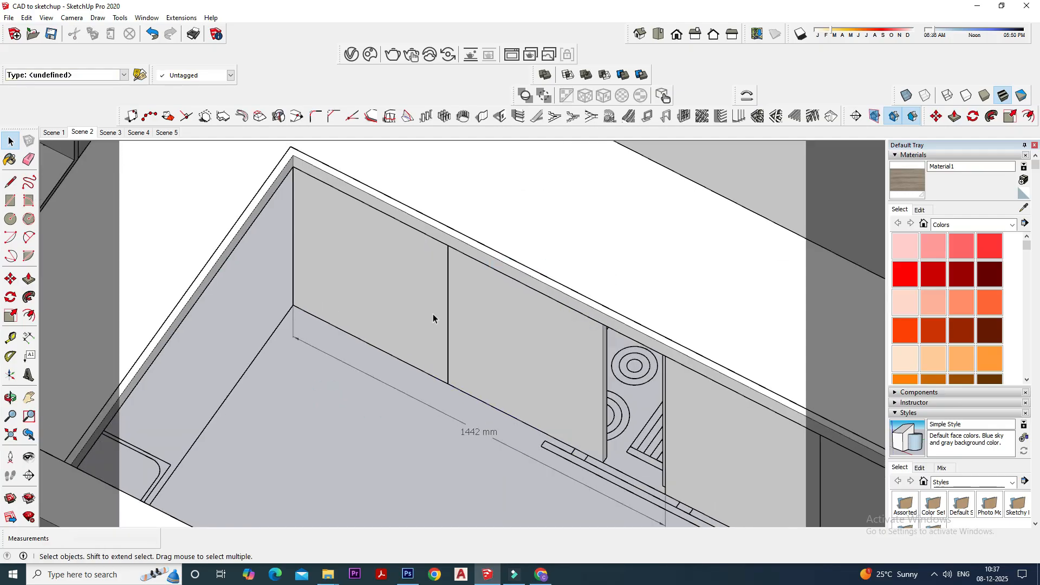
{"action": "middle_click_drag", "start_coordinate": [502, 326], "coordinate": [518, 333]}
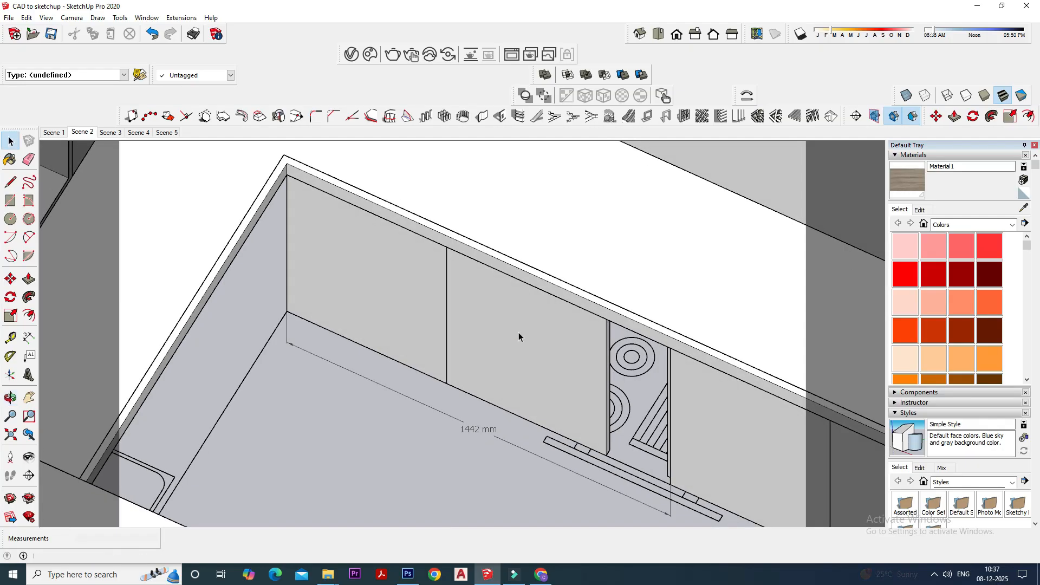
{"action": "scroll", "coordinate": [414, 286], "scroll_direction": "up", "scroll_amount": 3}
{"action": "scroll", "coordinate": [407, 339], "scroll_direction": "down", "scroll_amount": 4}
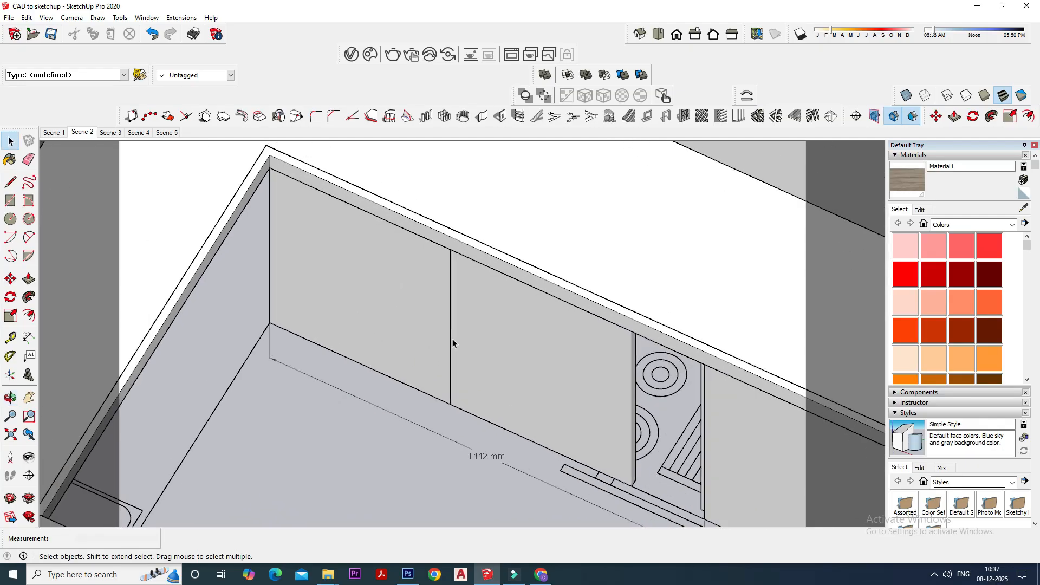
{"action": "scroll", "coordinate": [409, 333], "scroll_direction": "up", "scroll_amount": 3}
{"action": "left_click", "coordinate": [511, 335]}
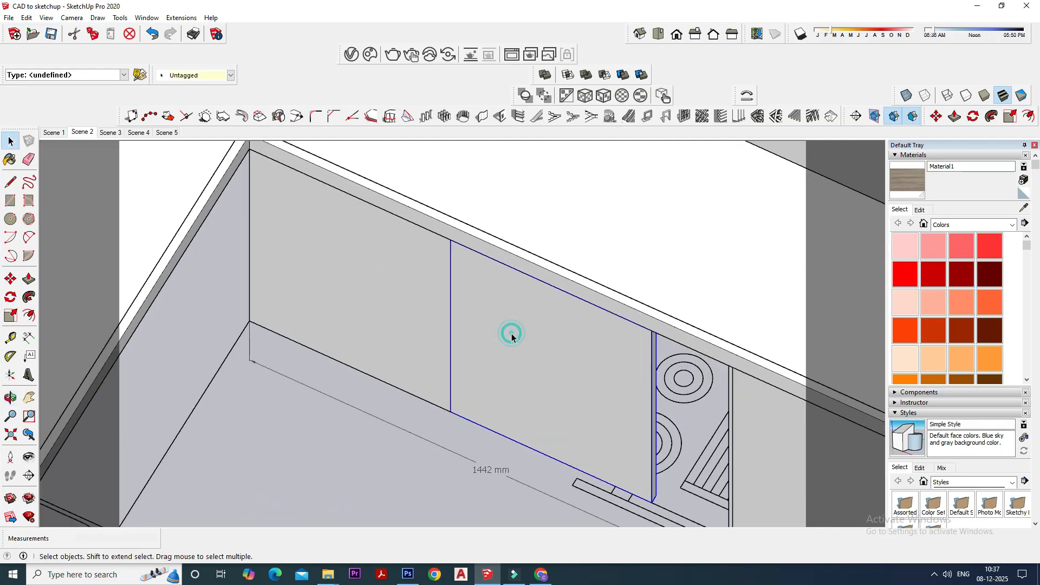
{"action": "double_click", "coordinate": [415, 337]}
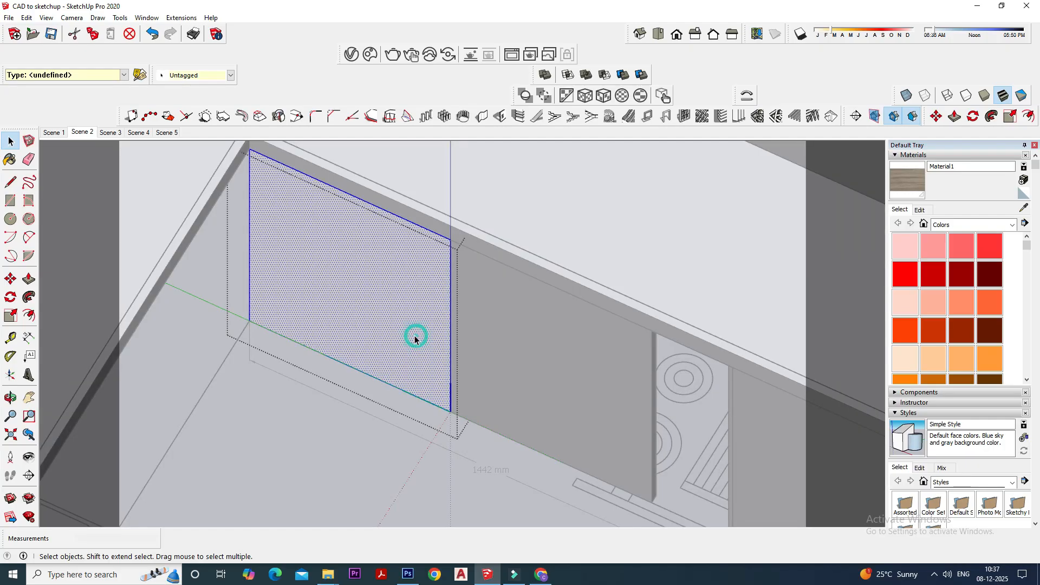
{"action": "left_click", "coordinate": [31, 277]}
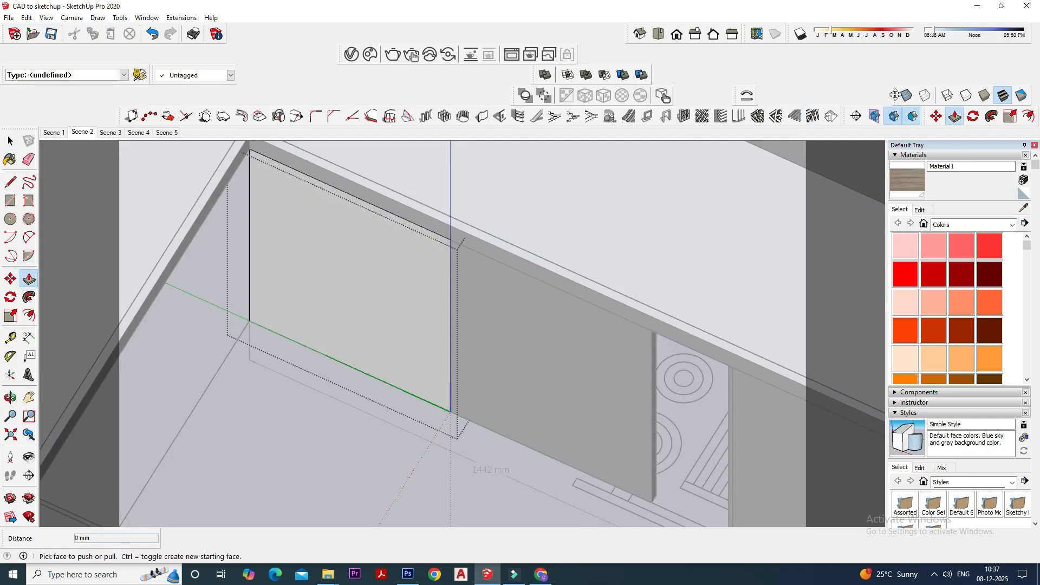
{"action": "left_click_drag", "start_coordinate": [449, 292], "coordinate": [415, 282]}
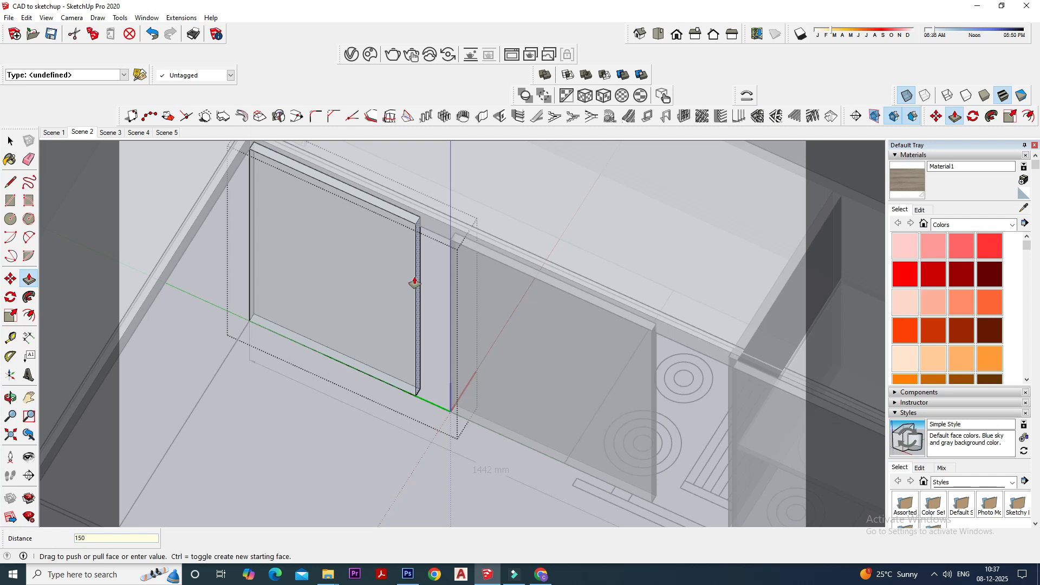
{"action": "key", "text": "Return"}
{"action": "key", "text": "space"}
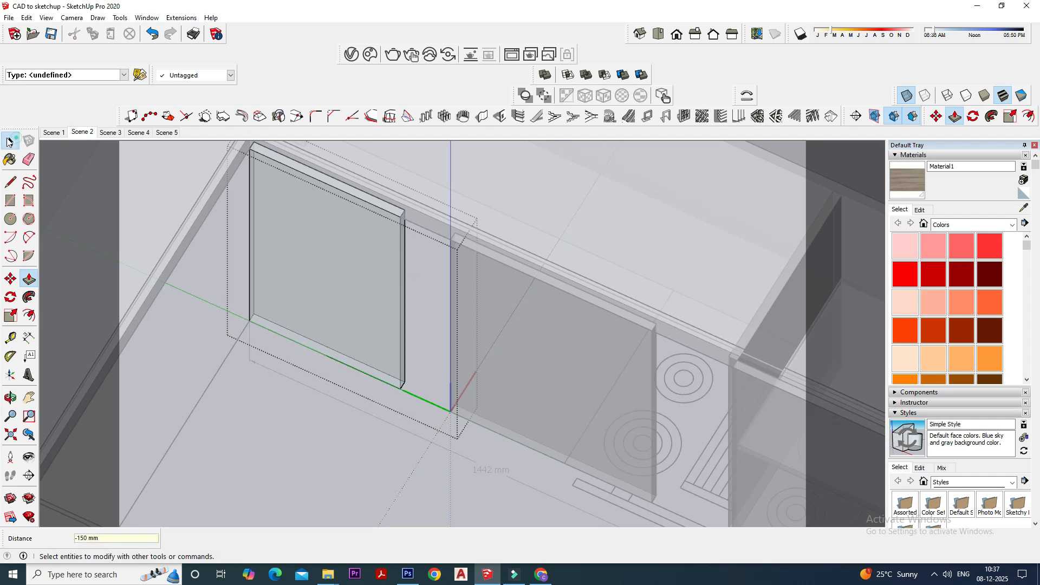
{"action": "left_click", "coordinate": [417, 320]}
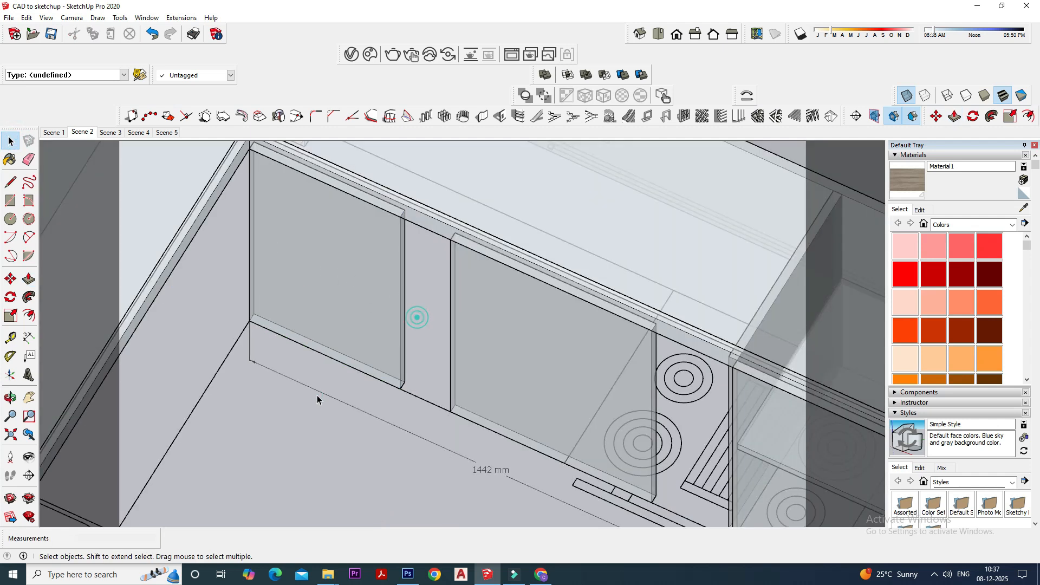
- Dimension the corner shutter's width along its bottom edge
{"action": "left_click", "coordinate": [28, 337]}
{"action": "left_click", "coordinate": [248, 323]}
{"action": "left_click", "coordinate": [400, 389]}
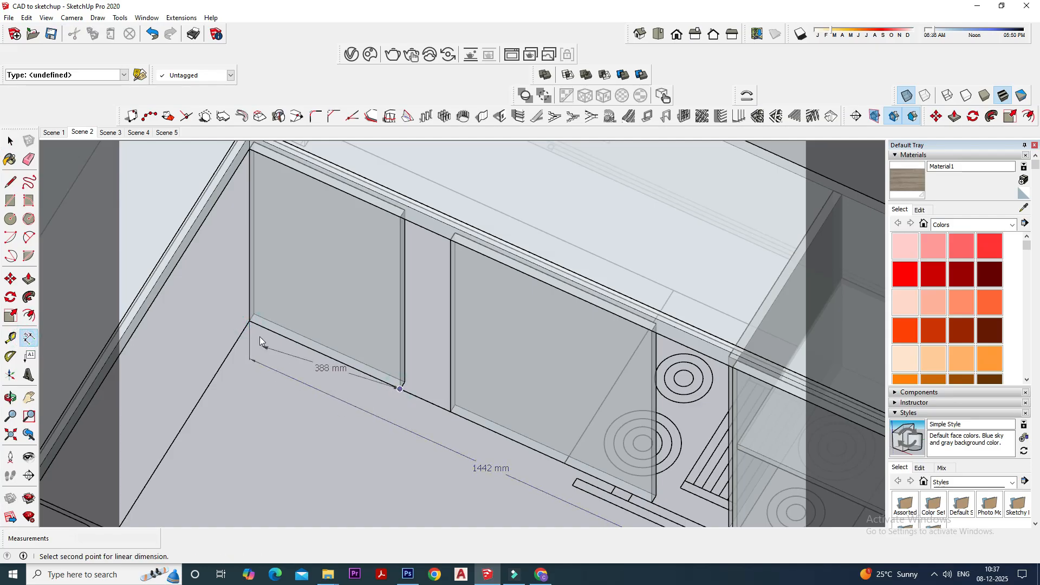
{"action": "left_click", "coordinate": [241, 353]}
{"action": "left_click", "coordinate": [9, 141]}
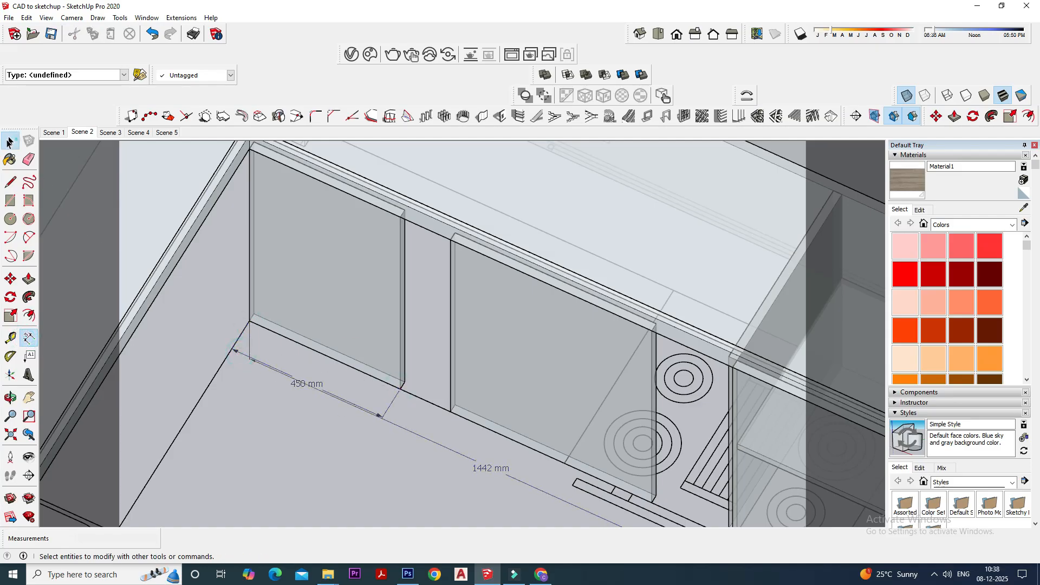
- Open the second shutter component for editing with Push/Pull active
{"action": "scroll", "coordinate": [434, 411], "scroll_direction": "down", "scroll_amount": 2}
{"action": "scroll", "coordinate": [434, 412], "scroll_direction": "up", "scroll_amount": 2}
{"action": "double_click", "coordinate": [486, 368]}
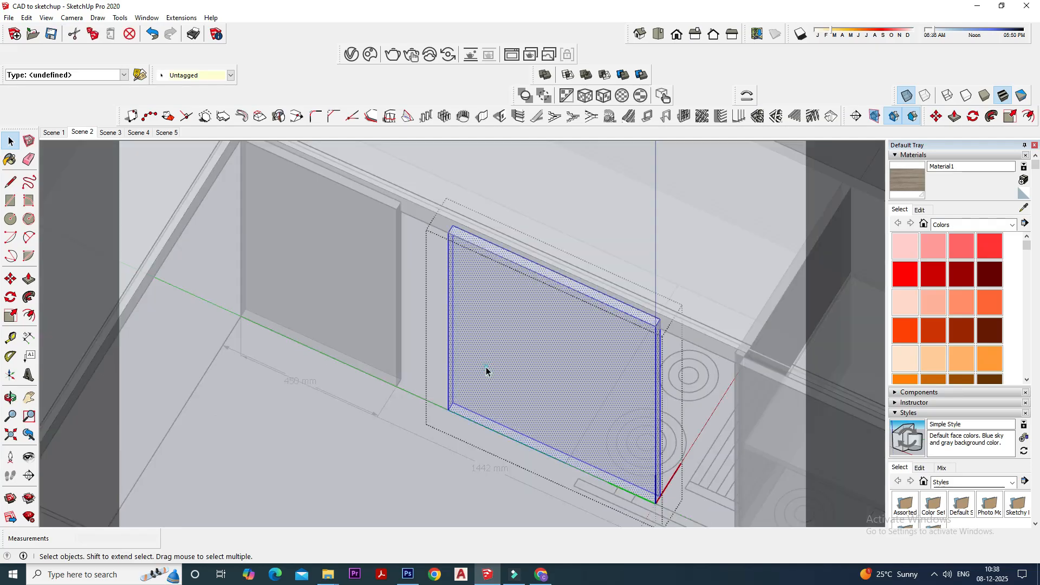
{"action": "left_click", "coordinate": [29, 279]}
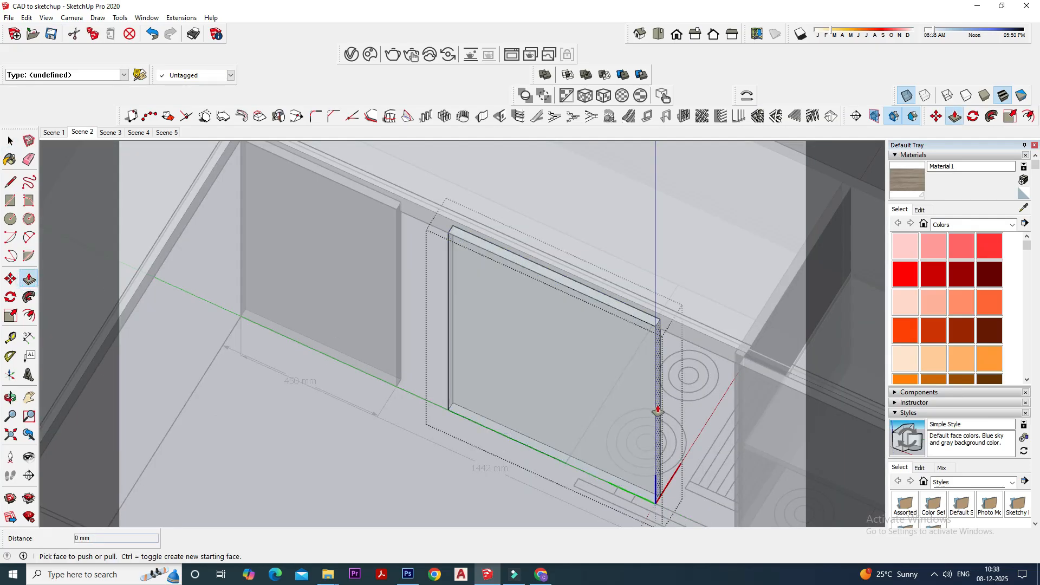
- Try pushing the second shutter's hob-side face in 450 mm and undo it
{"action": "left_click_drag", "start_coordinate": [656, 410], "coordinate": [636, 403]}
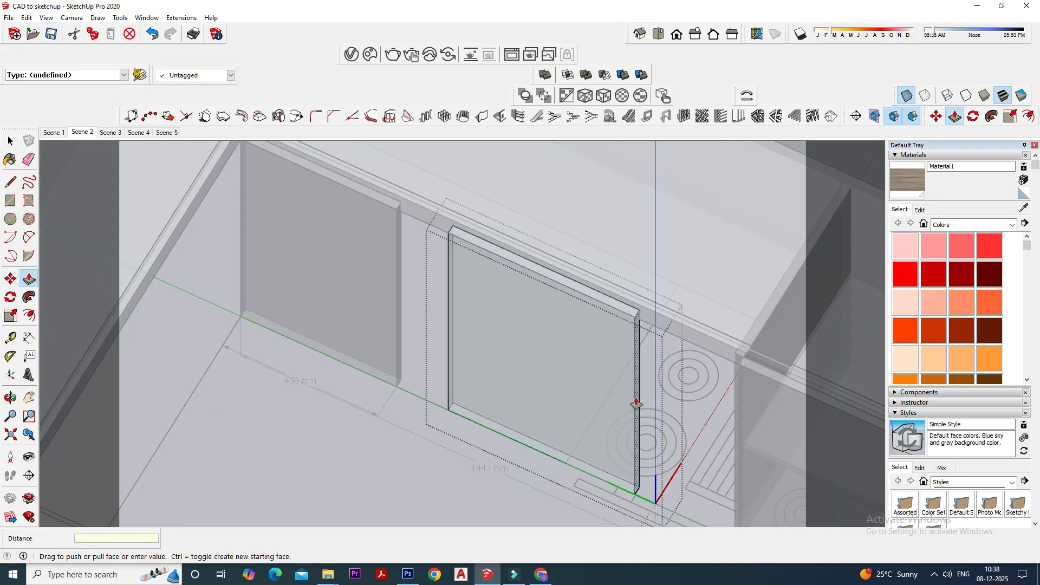
{"action": "type", "text": "450 mm"}
{"action": "key", "text": "Return"}
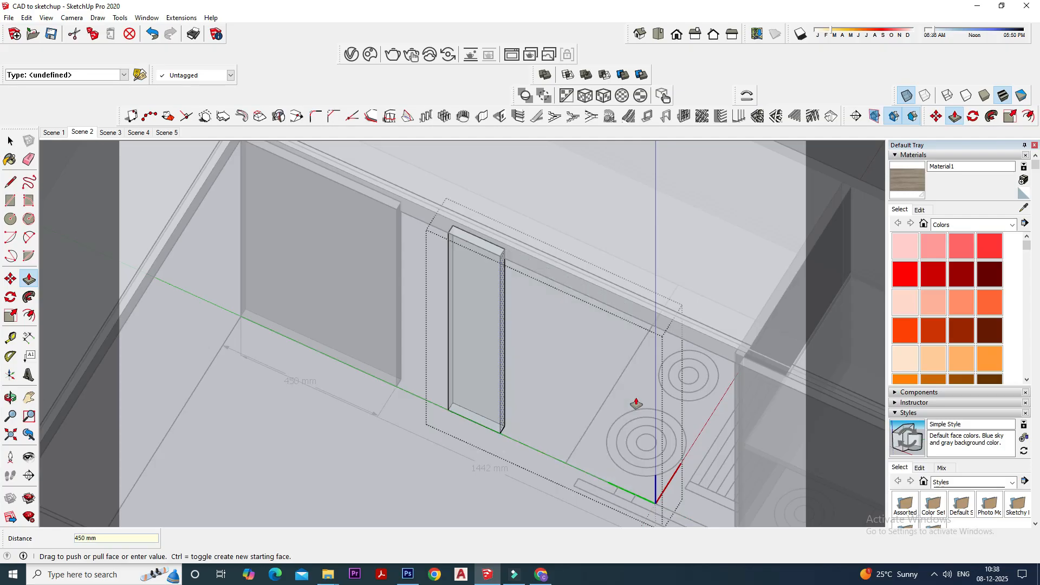
{"action": "key", "text": "ctrl+z"}
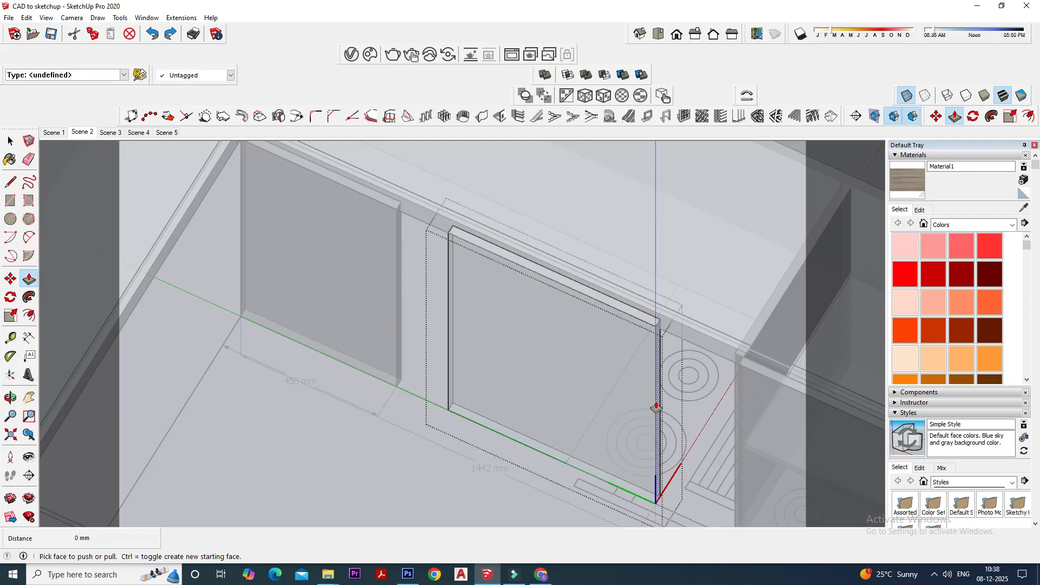
- Push the second shutter's hob-side face in 150 mm and leave the component
{"action": "left_click", "coordinate": [657, 408]}
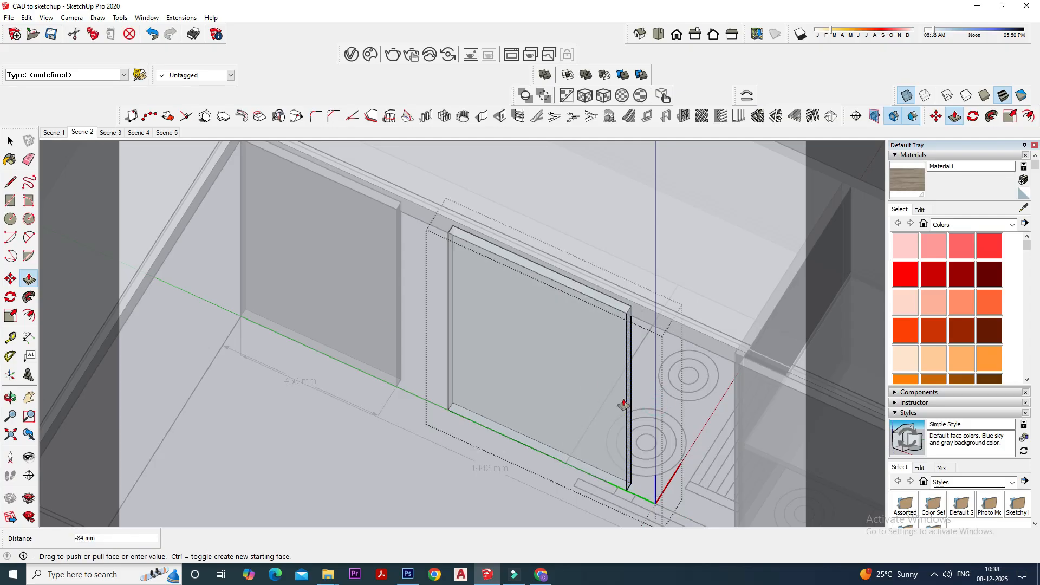
{"action": "type", "text": "150MM"}
{"action": "key", "text": "Return"}
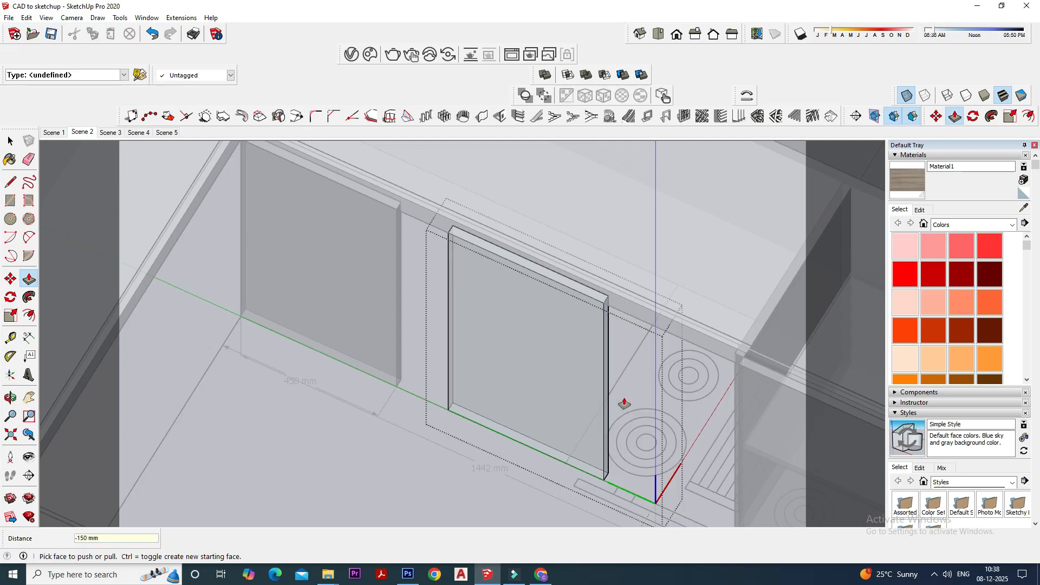
{"action": "key", "text": "space"}
{"action": "left_click", "coordinate": [272, 393]}
- Move the second shutter by its bottom corner against the side edge of the corner shutter
{"action": "left_click", "coordinate": [503, 381]}
{"action": "middle_click_drag", "start_coordinate": [503, 381], "coordinate": [424, 414]}
{"action": "left_click", "coordinate": [11, 278]}
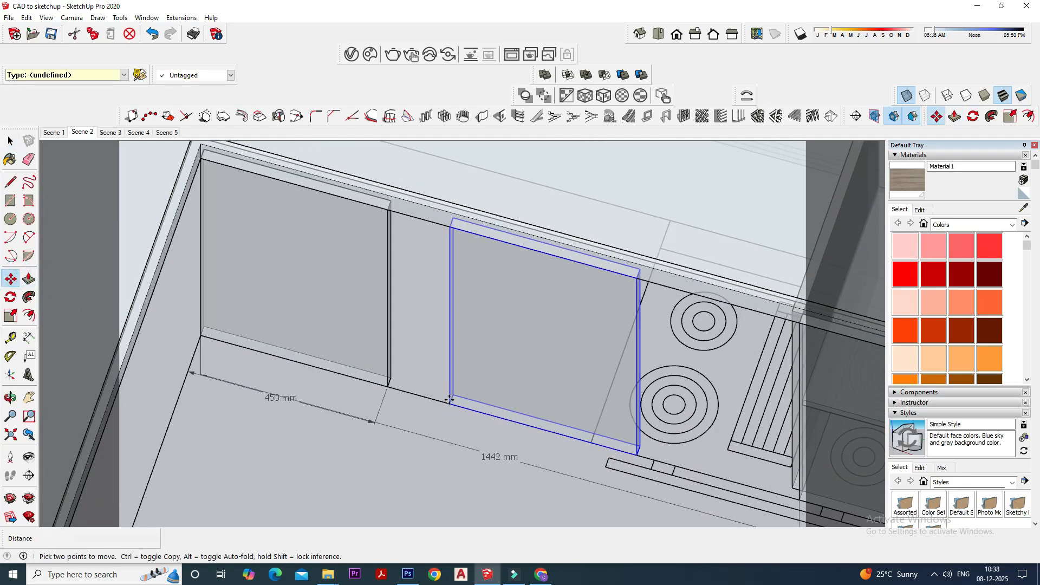
{"action": "left_click", "coordinate": [449, 402]}
{"action": "left_click", "coordinate": [388, 386]}
{"action": "scroll", "coordinate": [364, 366], "scroll_direction": "down", "scroll_amount": 3}
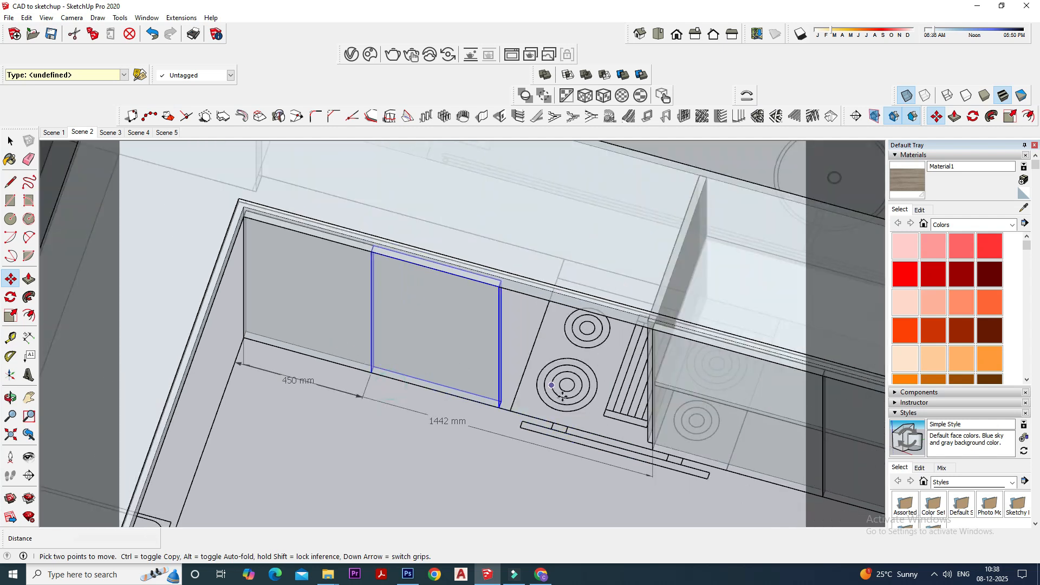
- Trace a line along the open gap between the second shutter's bottom corner and the upright partition
{"action": "middle_click_drag", "start_coordinate": [613, 409], "coordinate": [649, 401]}
{"action": "scroll", "coordinate": [556, 409], "scroll_direction": "up", "scroll_amount": 3}
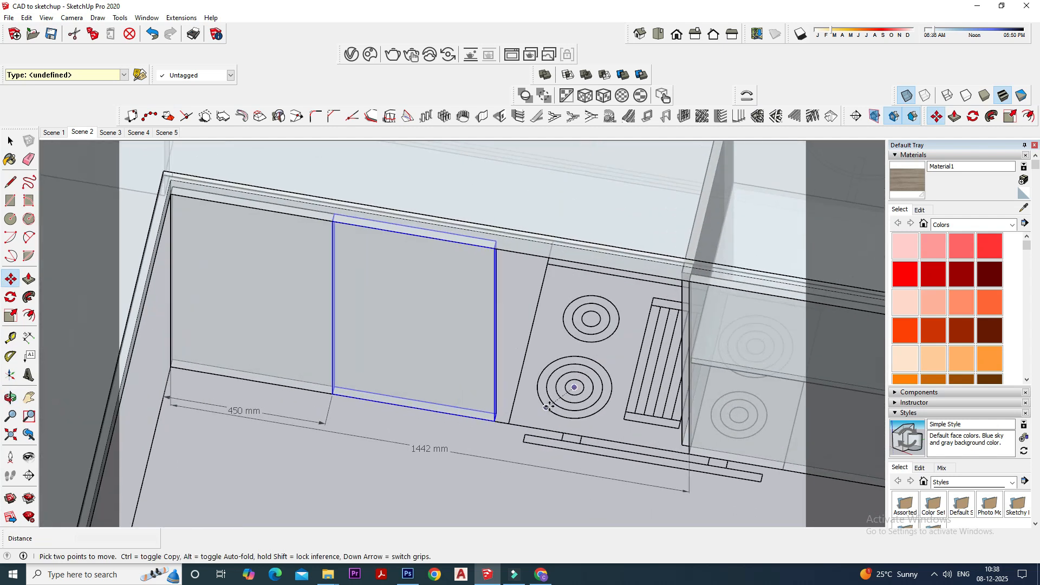
{"action": "left_click", "coordinate": [10, 182]}
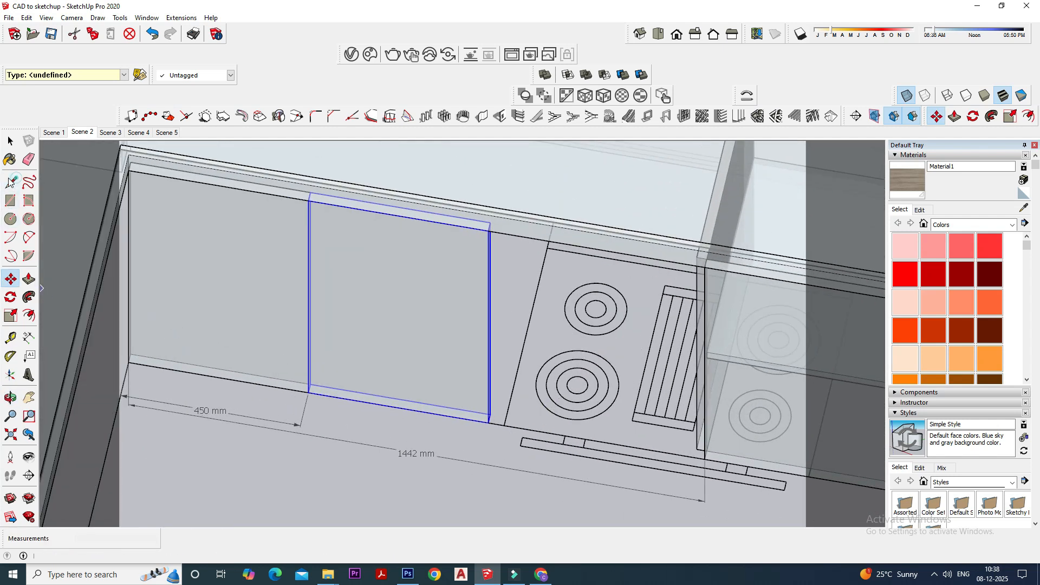
{"action": "left_click", "coordinate": [485, 422]}
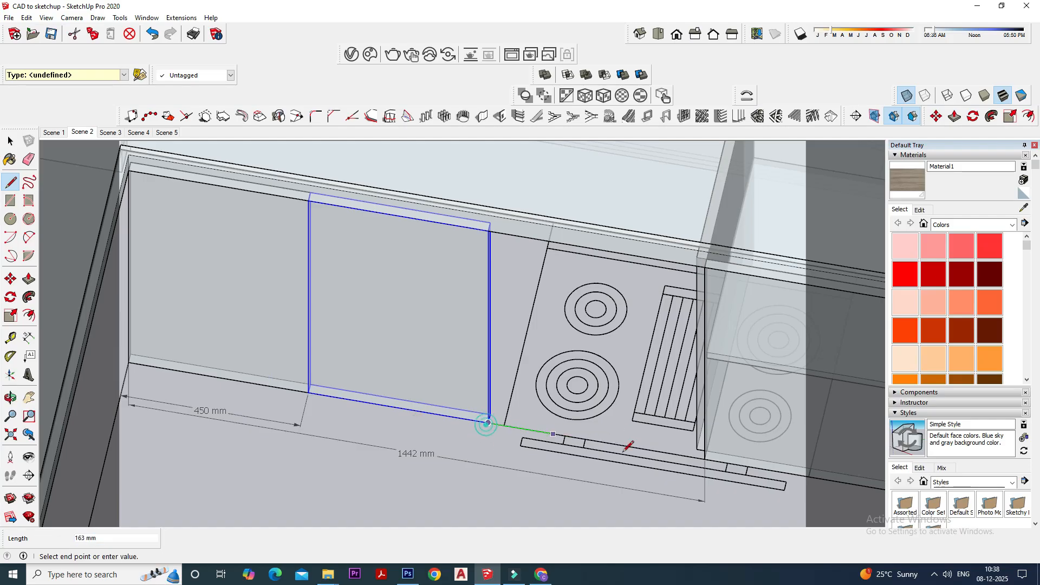
{"action": "left_click", "coordinate": [703, 465]}
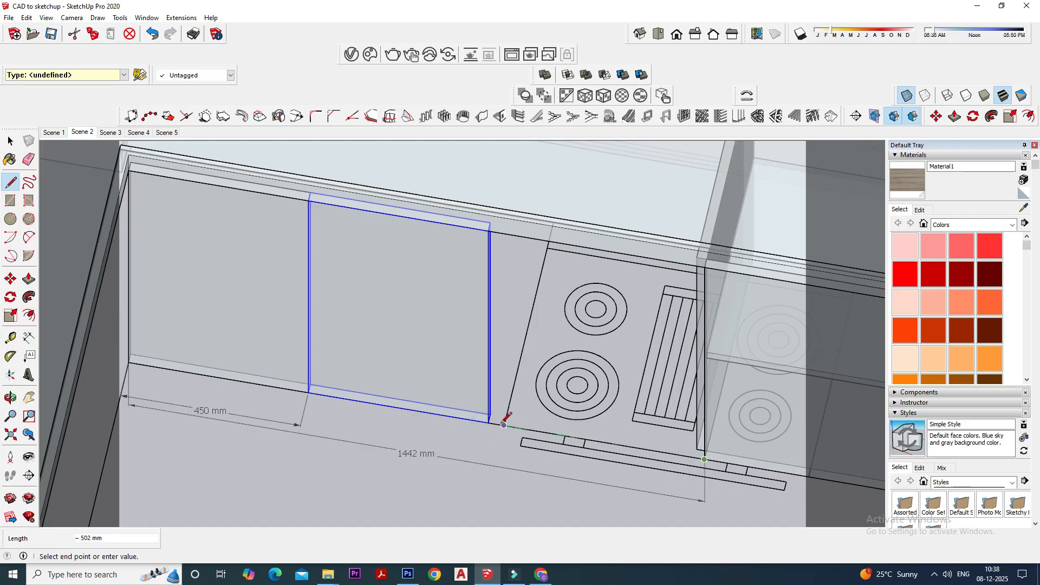
{"action": "left_click", "coordinate": [488, 421]}
{"action": "scroll", "coordinate": [494, 466], "scroll_direction": "down", "scroll_amount": 1}
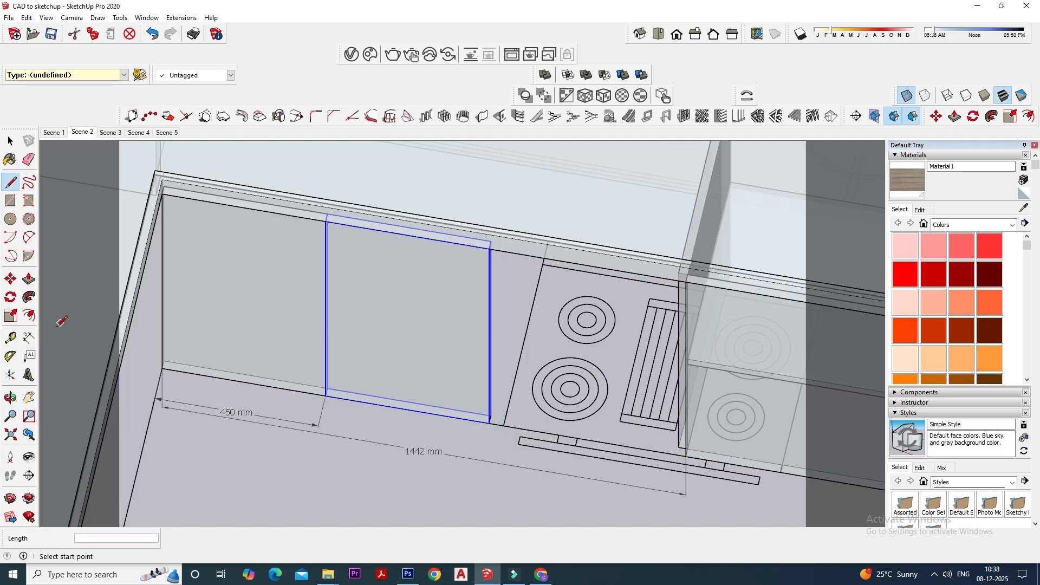
- Dimension the open gap between the second shutter and the upright partition beside the hob
{"action": "left_click", "coordinate": [28, 338]}
{"action": "scroll", "coordinate": [239, 325], "scroll_direction": "down", "scroll_amount": 4}
{"action": "scroll", "coordinate": [407, 376], "scroll_direction": "up", "scroll_amount": 4}
{"action": "left_click", "coordinate": [413, 392]}
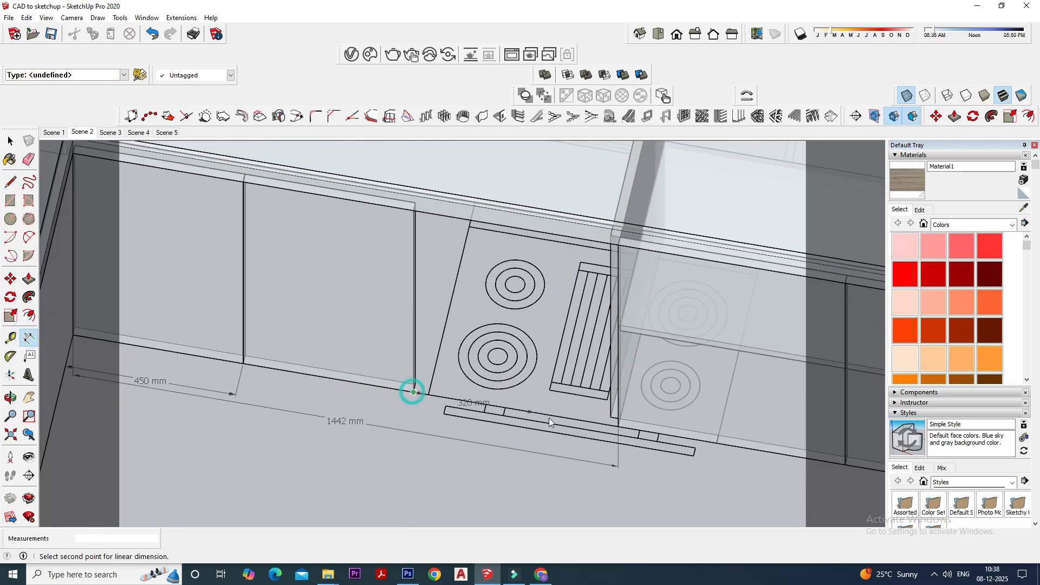
{"action": "left_click", "coordinate": [618, 427]}
{"action": "left_click", "coordinate": [577, 489]}
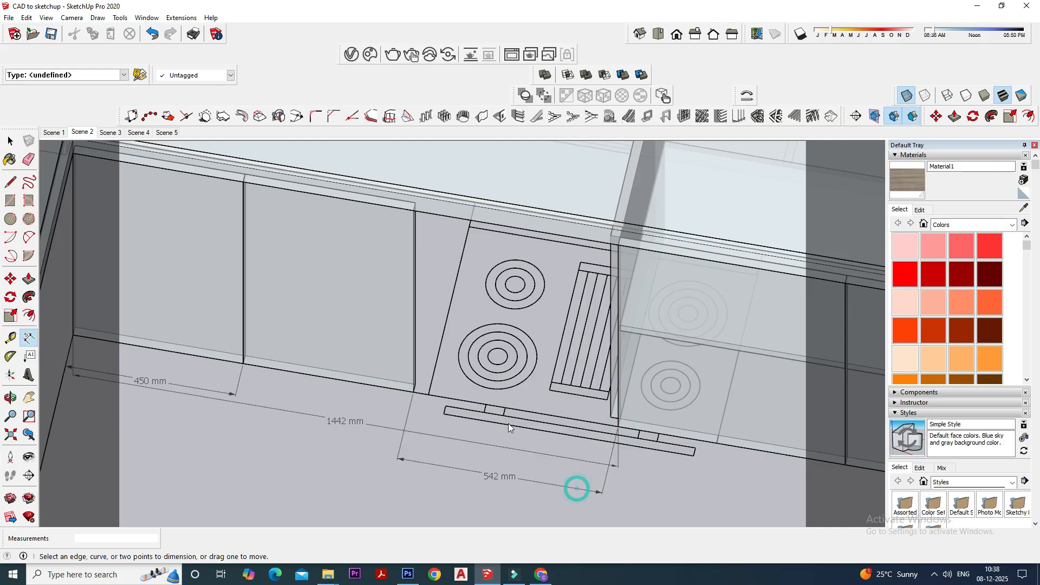
- Delete the three dimensions below the shutters: the gap, the overall opening and the corner shutter's width
{"action": "scroll", "coordinate": [508, 423], "scroll_direction": "down", "scroll_amount": 2}
{"action": "left_click", "coordinate": [11, 141]}
{"action": "middle_click_drag", "start_coordinate": [460, 374], "coordinate": [482, 434]}
{"action": "left_click", "coordinate": [488, 457]}
{"action": "key", "text": "Delete"}
{"action": "left_click", "coordinate": [385, 426]}
{"action": "key", "text": "Delete"}
{"action": "left_click", "coordinate": [279, 405]}
{"action": "key", "text": "Delete"}
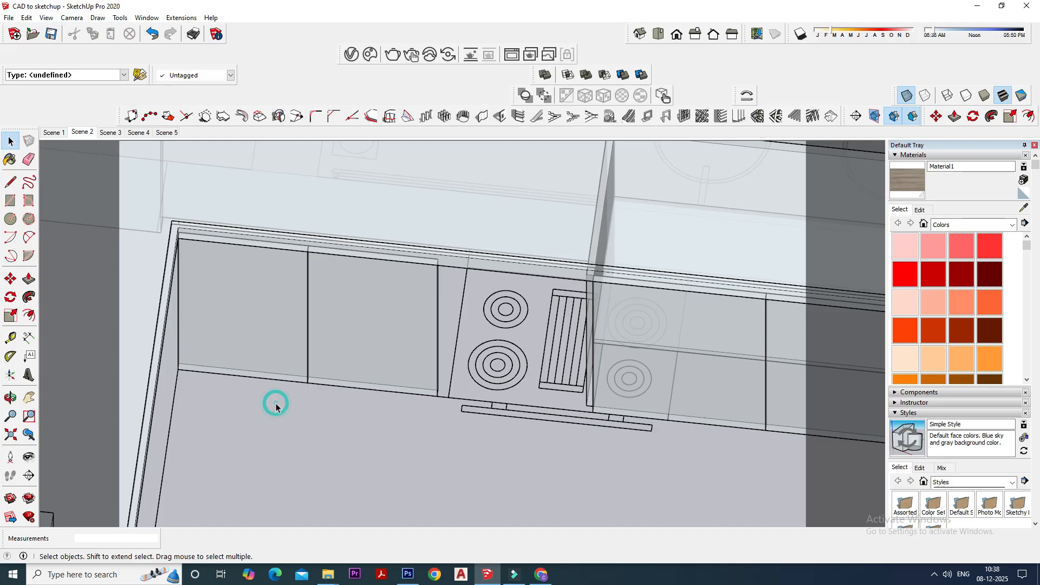
- Examine the two narrowed shutters, the open gap at the hob and the partition from several angles
{"action": "middle_click_drag", "start_coordinate": [504, 487], "coordinate": [474, 482]}
{"action": "scroll", "coordinate": [433, 440], "scroll_direction": "down", "scroll_amount": 2}
{"action": "middle_click_drag", "start_coordinate": [433, 440], "coordinate": [414, 385]}
{"action": "scroll", "coordinate": [442, 449], "scroll_direction": "up", "scroll_amount": 3}
{"action": "scroll", "coordinate": [406, 292], "scroll_direction": "up", "scroll_amount": 2}
{"action": "middle_click_drag", "start_coordinate": [415, 293], "coordinate": [405, 378]}
{"action": "scroll", "coordinate": [404, 379], "scroll_direction": "down", "scroll_amount": 1}
{"action": "middle_click_drag", "start_coordinate": [552, 452], "coordinate": [581, 435]}
{"action": "scroll", "coordinate": [579, 435], "scroll_direction": "up", "scroll_amount": 2}
{"action": "scroll", "coordinate": [337, 379], "scroll_direction": "up", "scroll_amount": 1}
{"action": "scroll", "coordinate": [336, 379], "scroll_direction": "down", "scroll_amount": 2}
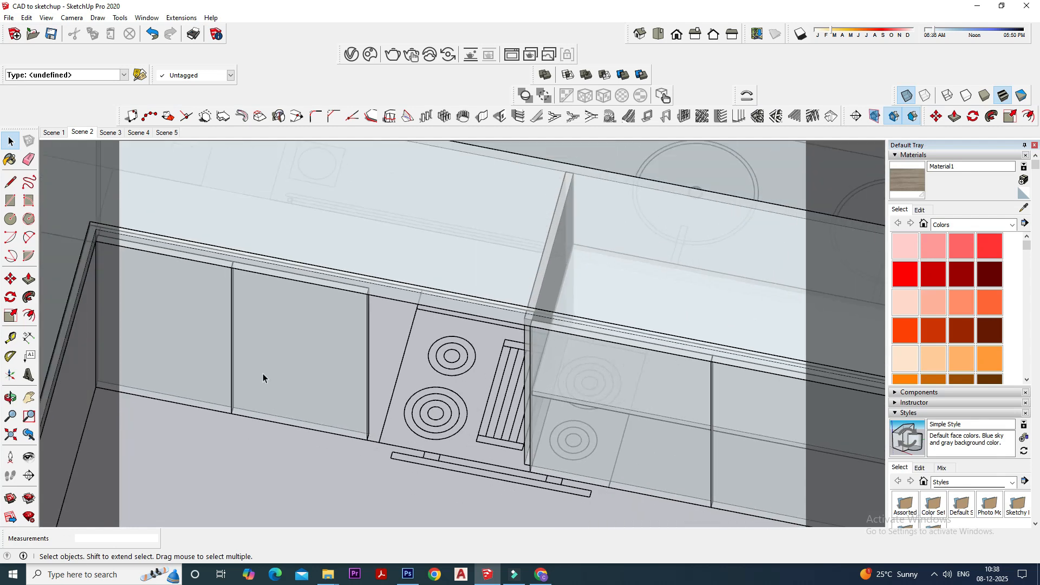
{"action": "scroll", "coordinate": [262, 373], "scroll_direction": "up", "scroll_amount": 2}
{"action": "middle_click_drag", "start_coordinate": [547, 381], "coordinate": [587, 420]}
{"action": "scroll", "coordinate": [667, 379], "scroll_direction": "down", "scroll_amount": 2}
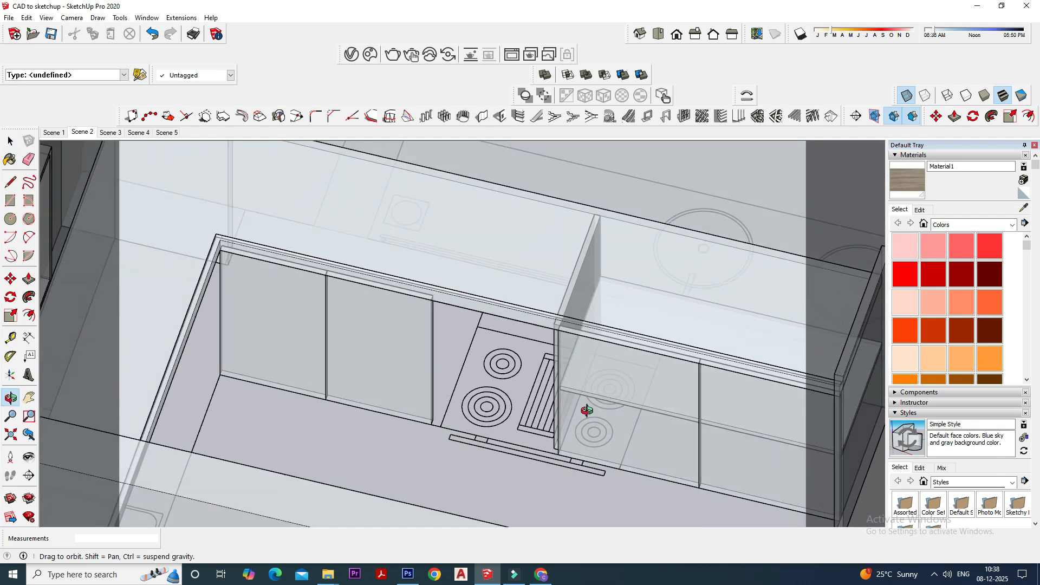
{"action": "scroll", "coordinate": [380, 339], "scroll_direction": "up", "scroll_amount": 2}
{"action": "middle_click_drag", "start_coordinate": [388, 389], "coordinate": [378, 390]}
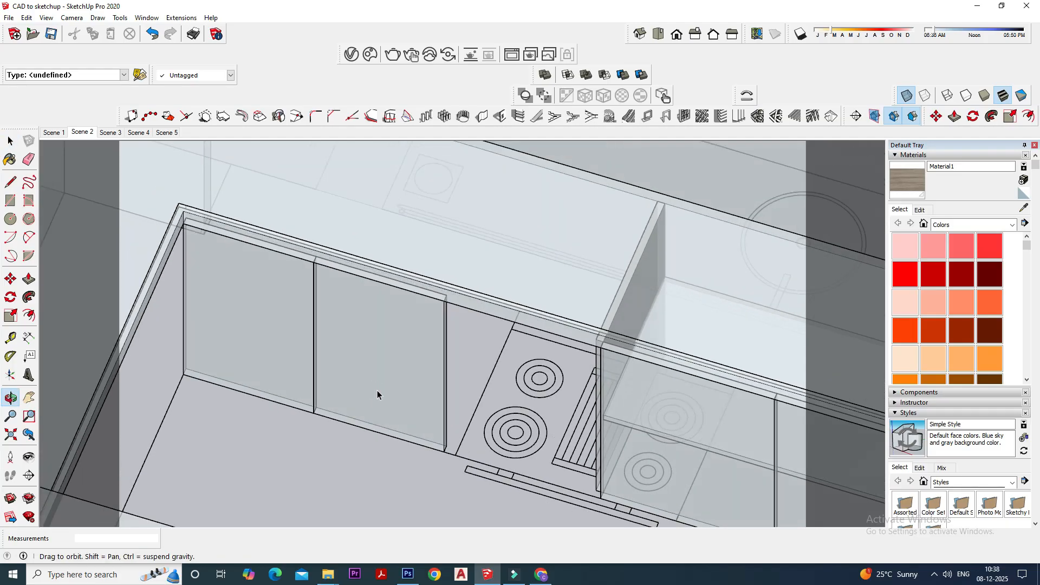
- Copy the upright partition beside the hob to the free side edge of the second shutter
{"action": "middle_click_drag", "start_coordinate": [429, 421], "coordinate": [628, 393]}
{"action": "scroll", "coordinate": [655, 400], "scroll_direction": "up", "scroll_amount": 1}
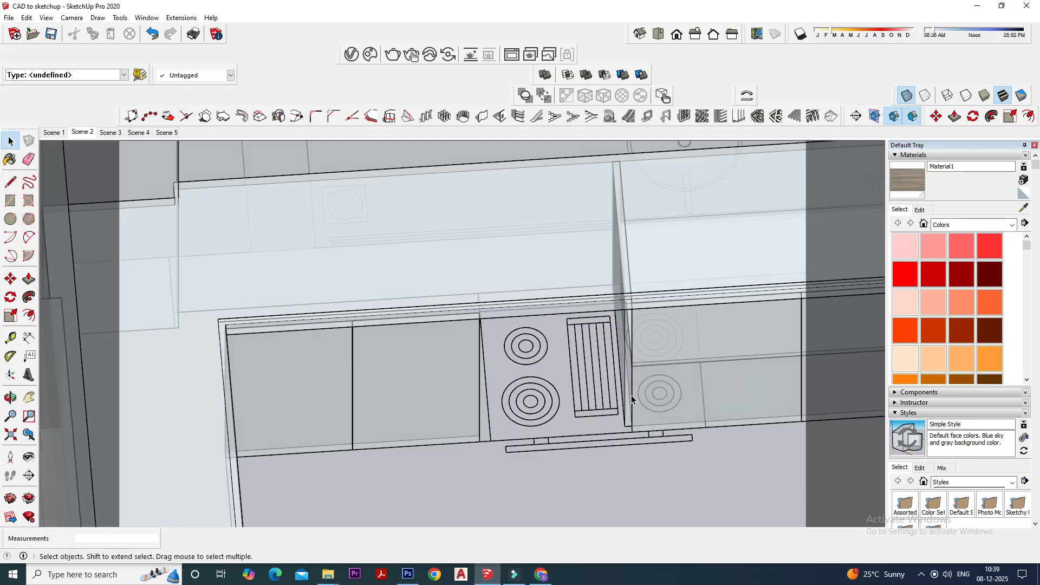
{"action": "left_click", "coordinate": [628, 394]}
{"action": "left_click", "coordinate": [10, 278]}
{"action": "scroll", "coordinate": [651, 432], "scroll_direction": "up", "scroll_amount": 2}
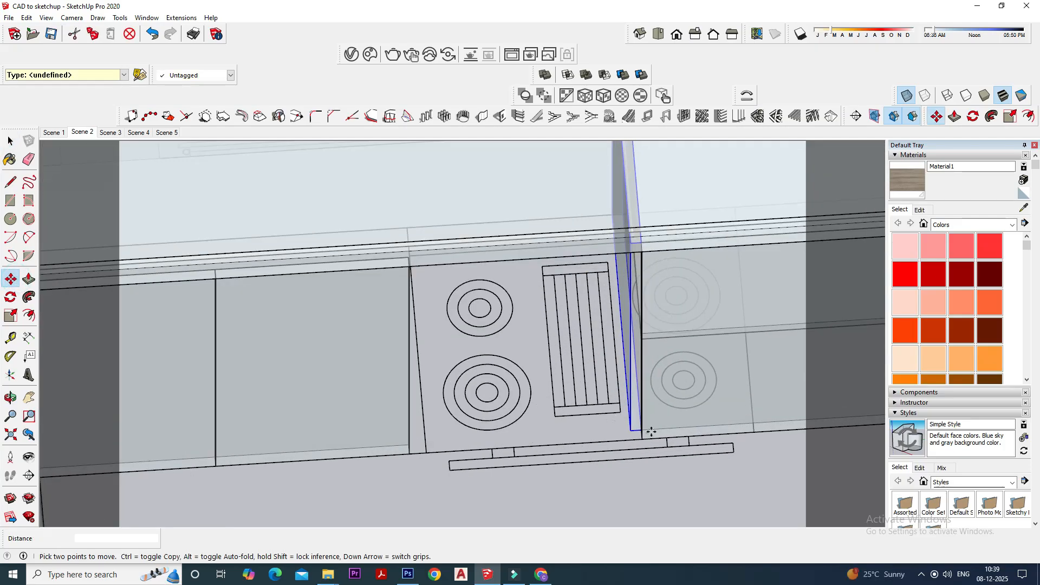
{"action": "left_click", "coordinate": [631, 430]}
{"action": "key", "text": "ctrl"}
{"action": "middle_click_drag", "start_coordinate": [443, 438], "coordinate": [416, 437]}
{"action": "left_click", "coordinate": [407, 438]}
{"action": "scroll", "coordinate": [427, 441], "scroll_direction": "down", "scroll_amount": 2}
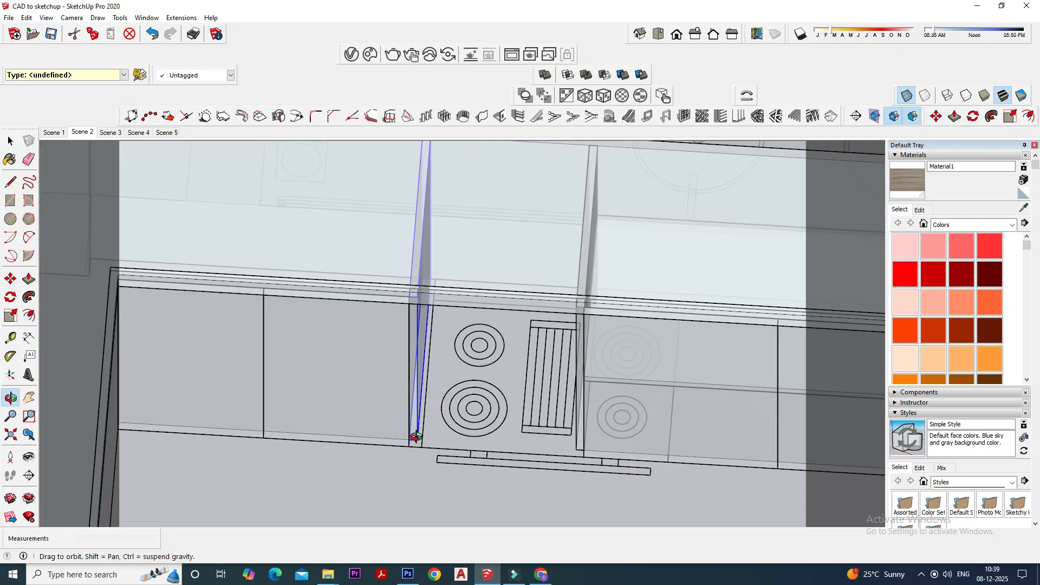
{"action": "scroll", "coordinate": [418, 439], "scroll_direction": "up", "scroll_amount": 3}
{"action": "left_click", "coordinate": [415, 441]}
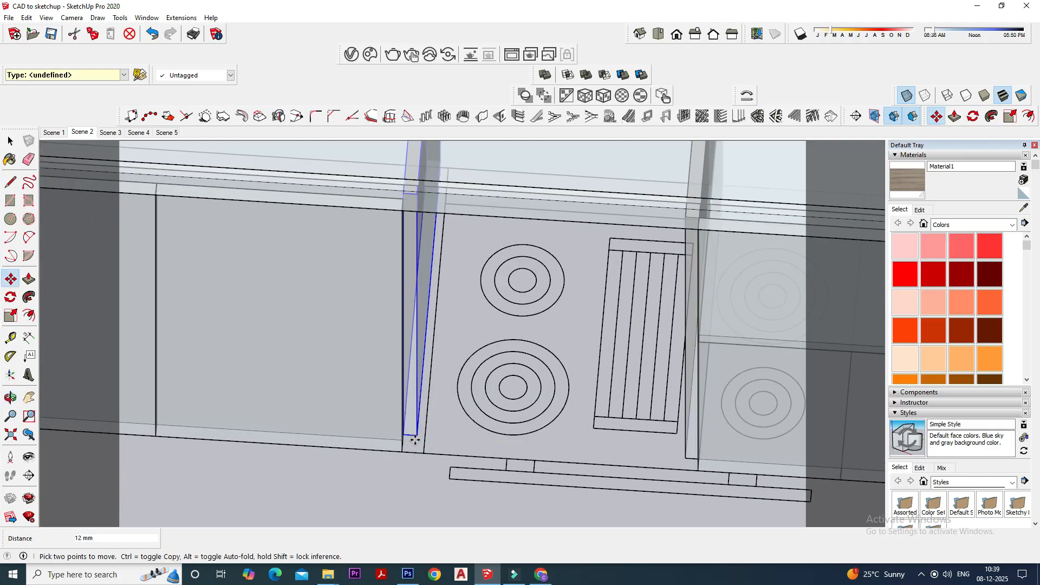
- Shift the copied partition 12 mm sideways so it sits partly behind the free edge of the second shutter
{"action": "left_click", "coordinate": [410, 442]}
{"action": "scroll", "coordinate": [400, 441], "scroll_direction": "up", "scroll_amount": 3}
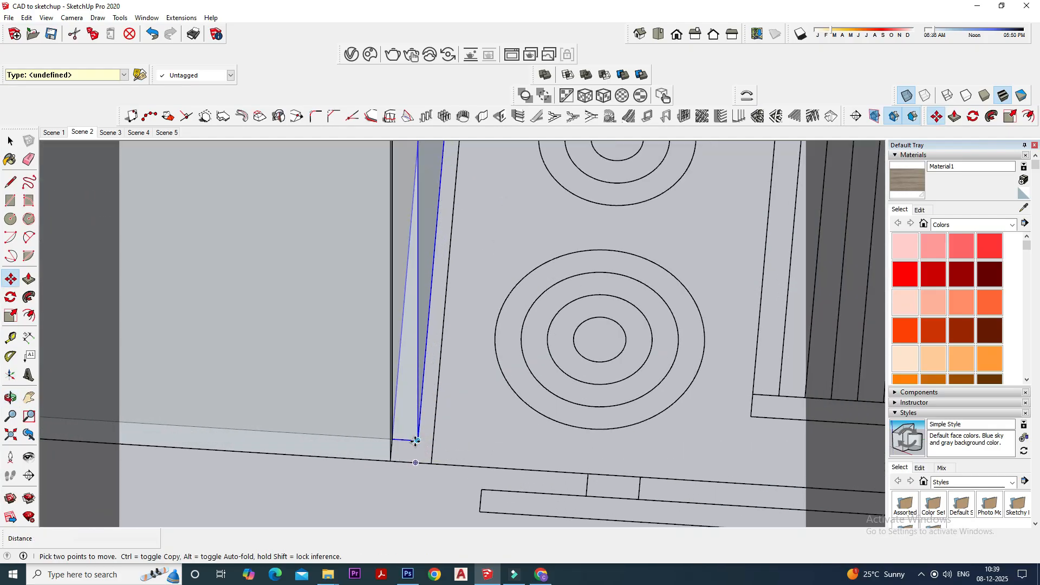
{"action": "left_click", "coordinate": [401, 440]}
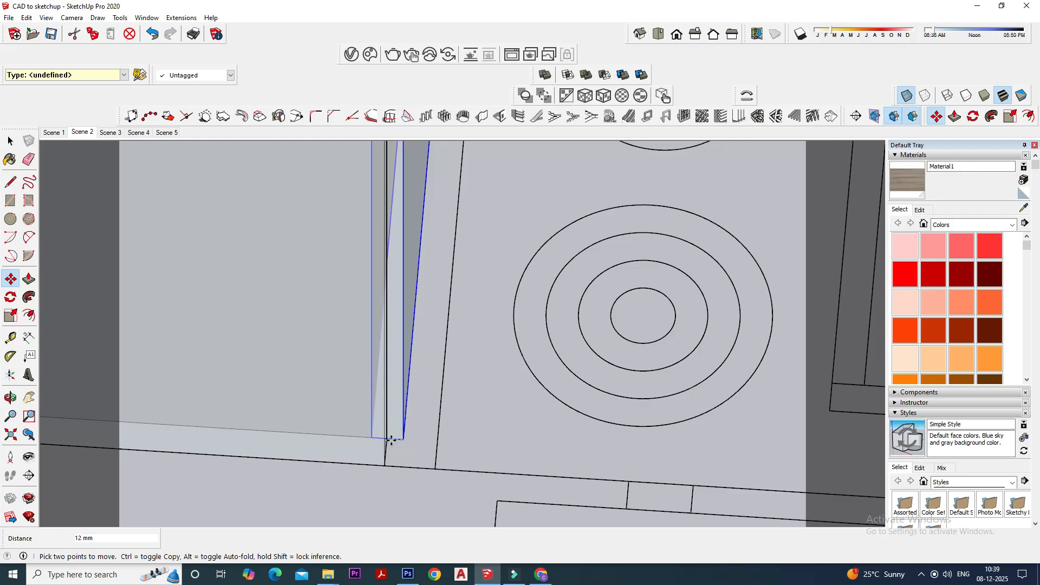
{"action": "left_click", "coordinate": [390, 437]}
{"action": "scroll", "coordinate": [434, 449], "scroll_direction": "down", "scroll_amount": 1}
{"action": "scroll", "coordinate": [434, 449], "scroll_direction": "down", "scroll_amount": 7}
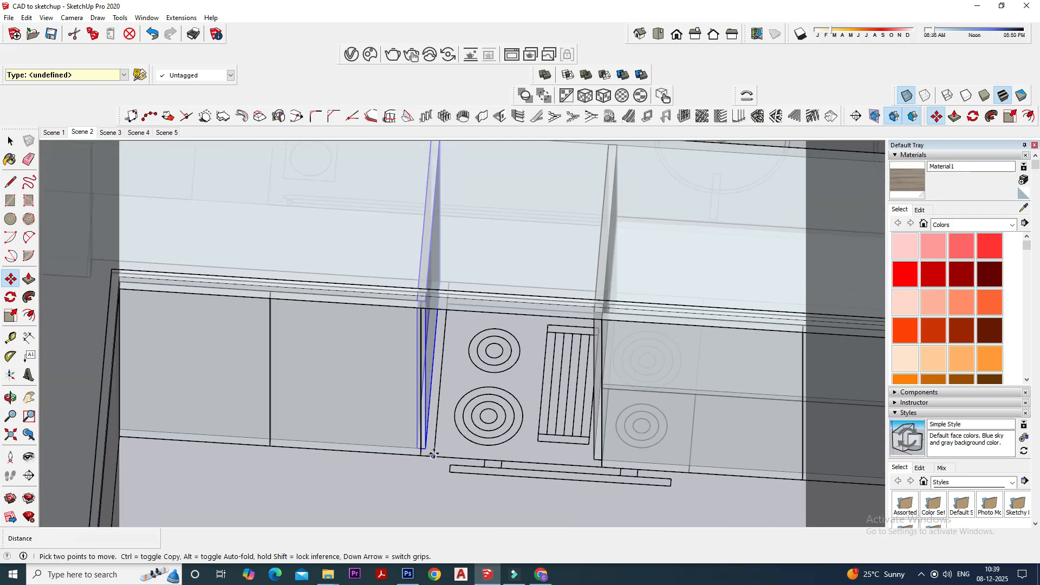
- Examine the shifted partition and the one on the other side of the hob from several angles
{"action": "middle_click_drag", "start_coordinate": [462, 443], "coordinate": [574, 425]}
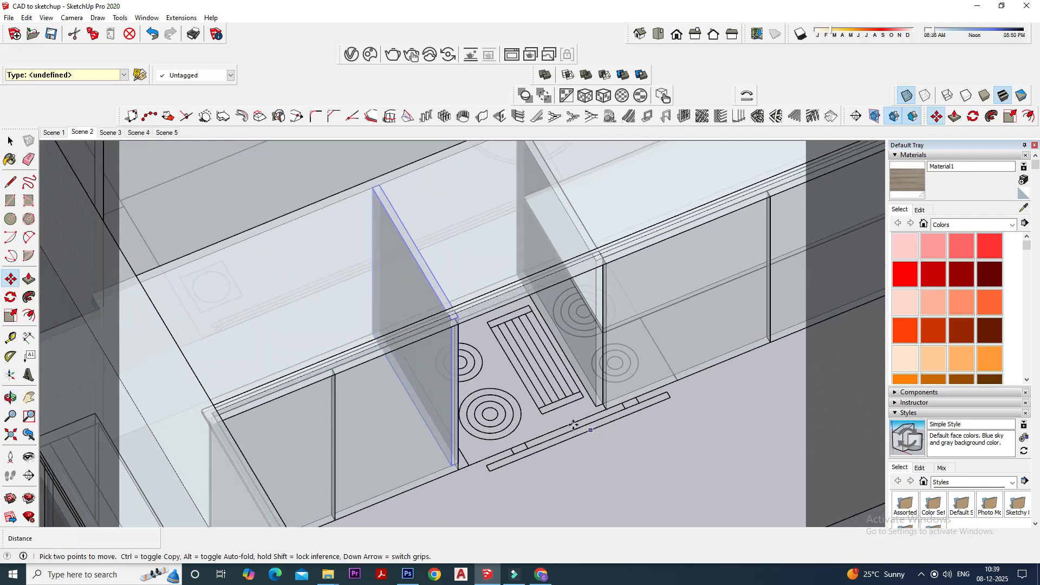
{"action": "scroll", "coordinate": [504, 326], "scroll_direction": "up", "scroll_amount": 3}
{"action": "middle_click_drag", "start_coordinate": [686, 366], "coordinate": [592, 355]}
{"action": "left_click", "coordinate": [19, 144]}
{"action": "scroll", "coordinate": [412, 290], "scroll_direction": "down", "scroll_amount": 1}
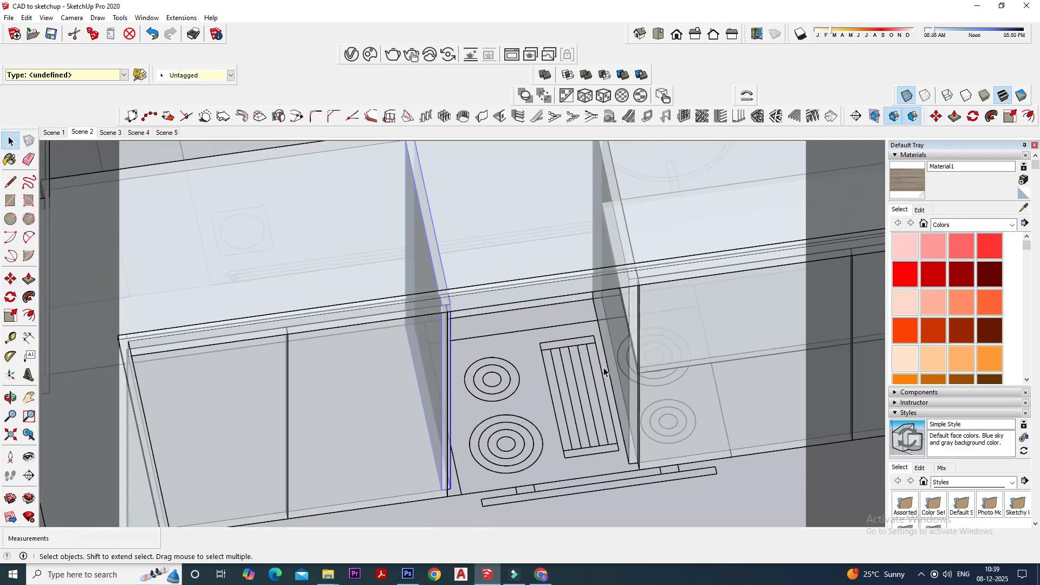
{"action": "scroll", "coordinate": [607, 375], "scroll_direction": "up", "scroll_amount": 7}
{"action": "scroll", "coordinate": [607, 378], "scroll_direction": "down", "scroll_amount": 3}
{"action": "middle_click_drag", "start_coordinate": [635, 397], "coordinate": [719, 404]}
{"action": "scroll", "coordinate": [720, 403], "scroll_direction": "up", "scroll_amount": 2}
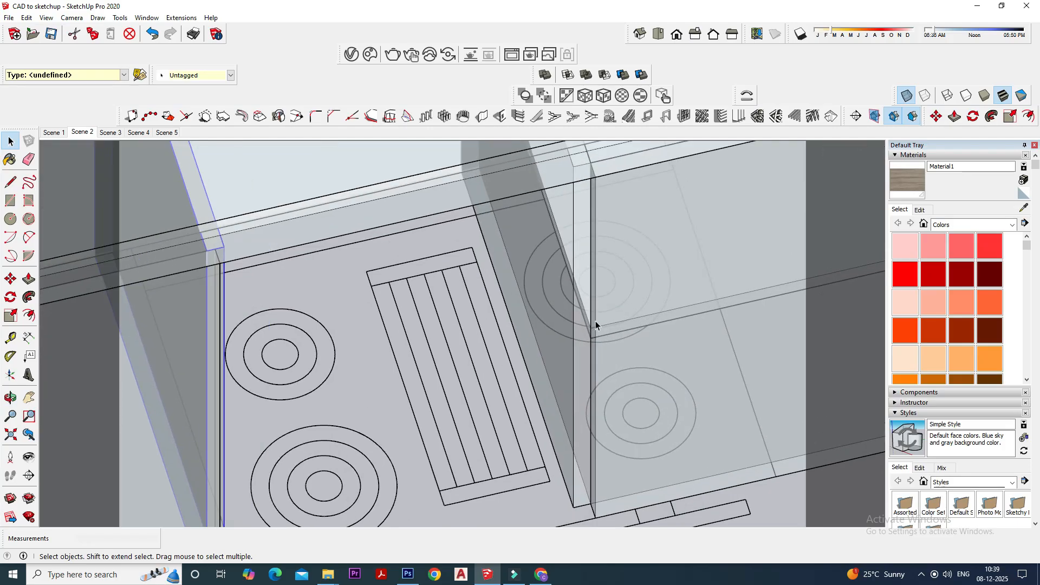
- Move the partition on the other side of the hob sideways, partly behind the edge of its adjoining shutter
{"action": "left_click", "coordinate": [577, 405]}
{"action": "left_click", "coordinate": [5, 335]}
{"action": "key", "text": "space"}
{"action": "scroll", "coordinate": [489, 501], "scroll_direction": "up", "scroll_amount": 2}
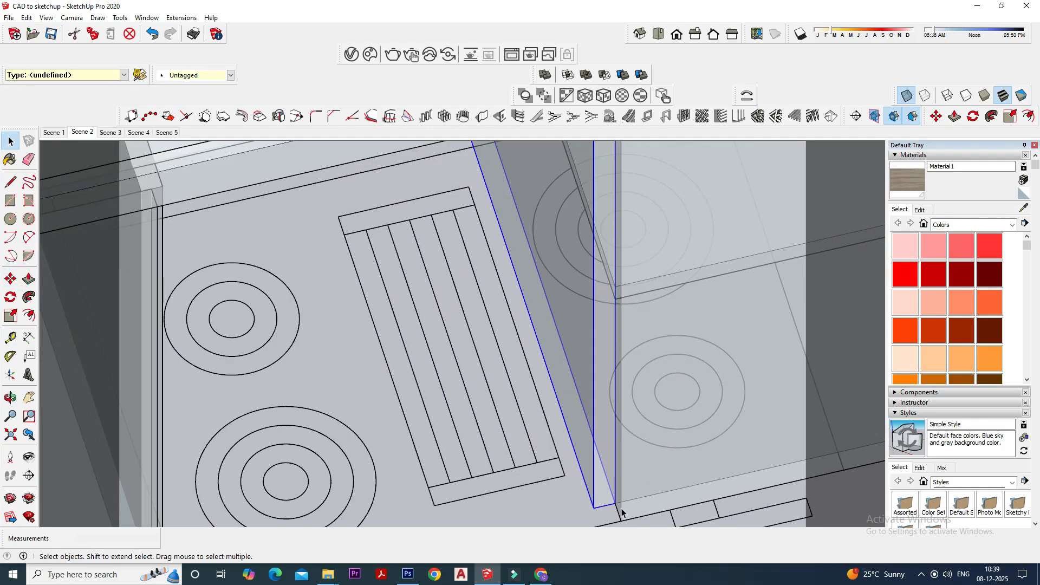
{"action": "left_click", "coordinate": [10, 279]}
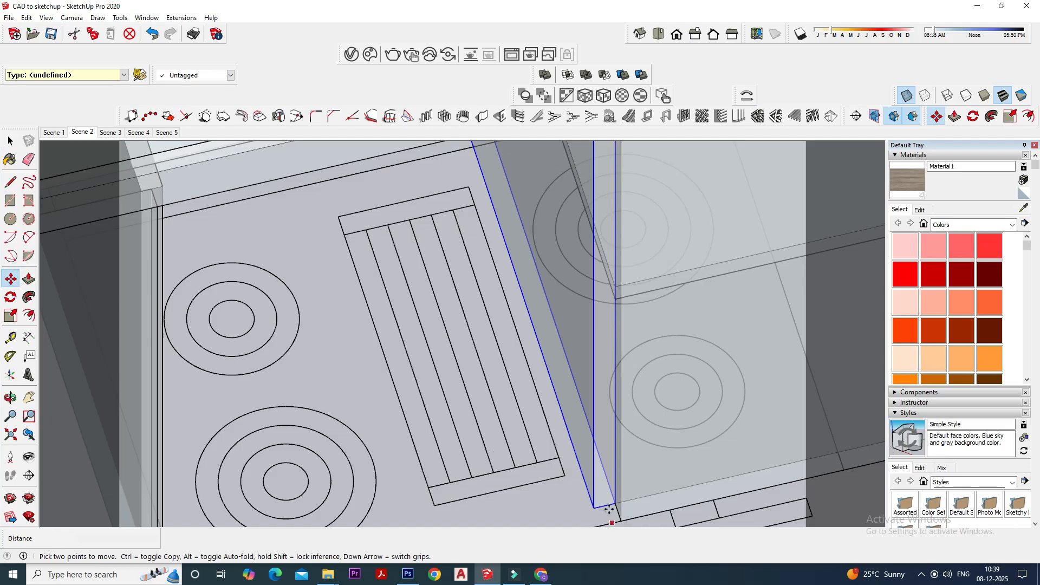
{"action": "scroll", "coordinate": [556, 494], "scroll_direction": "down", "scroll_amount": 2}
{"action": "left_click", "coordinate": [8, 141]}
{"action": "left_click", "coordinate": [8, 141]}
{"action": "scroll", "coordinate": [593, 333], "scroll_direction": "down", "scroll_amount": 1}
{"action": "scroll", "coordinate": [630, 329], "scroll_direction": "down", "scroll_amount": 3}
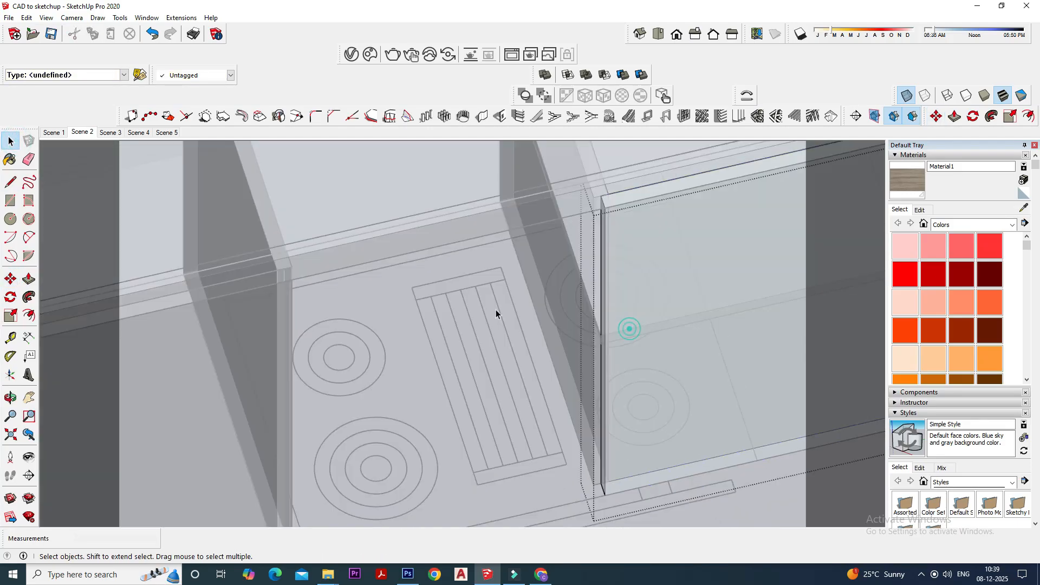
- Turn off the X-ray face style and check the shutters and partitions around the open gap
{"action": "left_click", "coordinate": [906, 96]}
{"action": "middle_click_drag", "start_coordinate": [552, 398], "coordinate": [494, 435]}
{"action": "scroll", "coordinate": [491, 364], "scroll_direction": "up", "scroll_amount": 2}
{"action": "scroll", "coordinate": [490, 365], "scroll_direction": "down", "scroll_amount": 1}
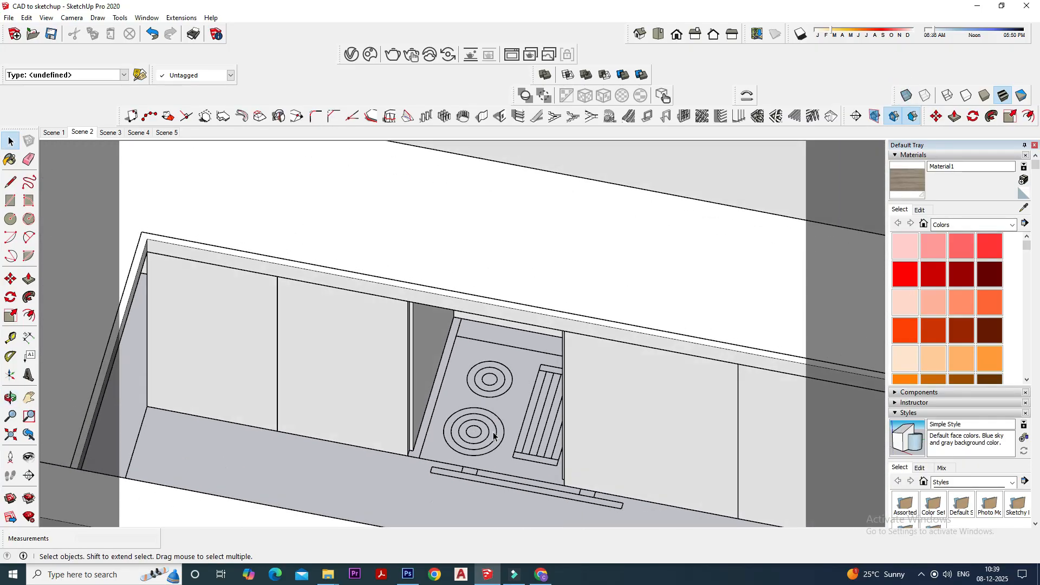
{"action": "scroll", "coordinate": [347, 389], "scroll_direction": "up", "scroll_amount": 2}
{"action": "scroll", "coordinate": [347, 388], "scroll_direction": "down", "scroll_amount": 1}
{"action": "scroll", "coordinate": [193, 350], "scroll_direction": "up", "scroll_amount": 1}
{"action": "scroll", "coordinate": [418, 386], "scroll_direction": "down", "scroll_amount": 1}
- Hide the corner shutter and the second shutter beside it to expose the space behind them
{"action": "left_click", "coordinate": [351, 365]}
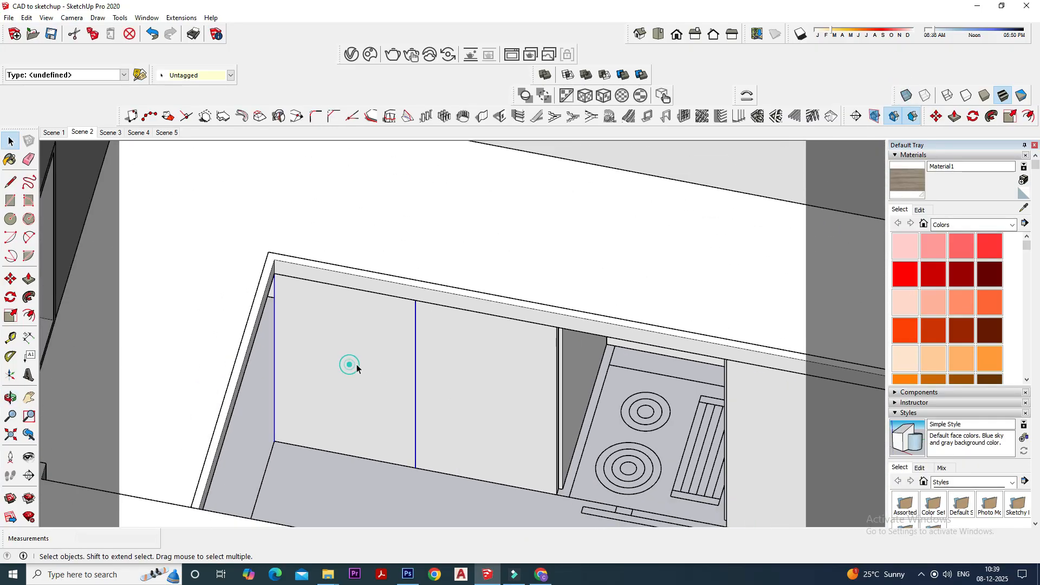
{"action": "left_click", "coordinate": [459, 364], "text": "shift"}
{"action": "right_click", "coordinate": [460, 360]}
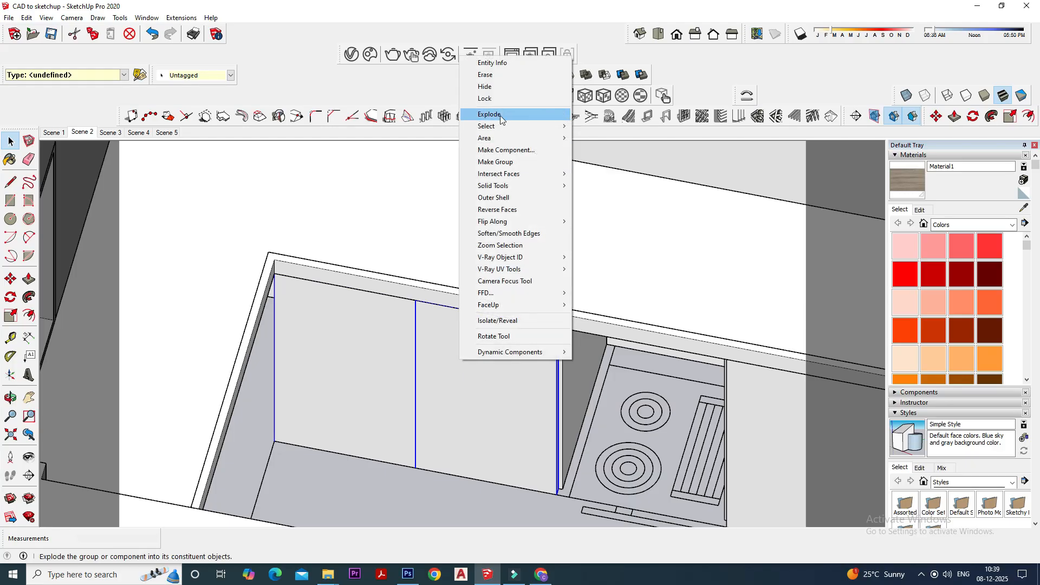
{"action": "left_click", "coordinate": [495, 86]}
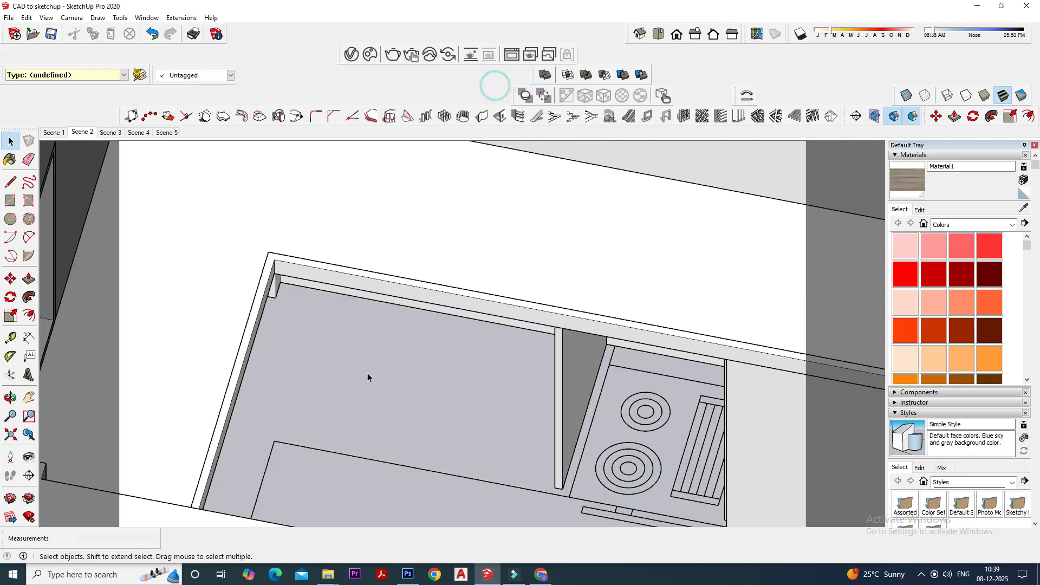
- Copy the upright partition beside the open gap about 913 mm along the counter to the corner end
{"action": "left_click", "coordinate": [578, 392]}
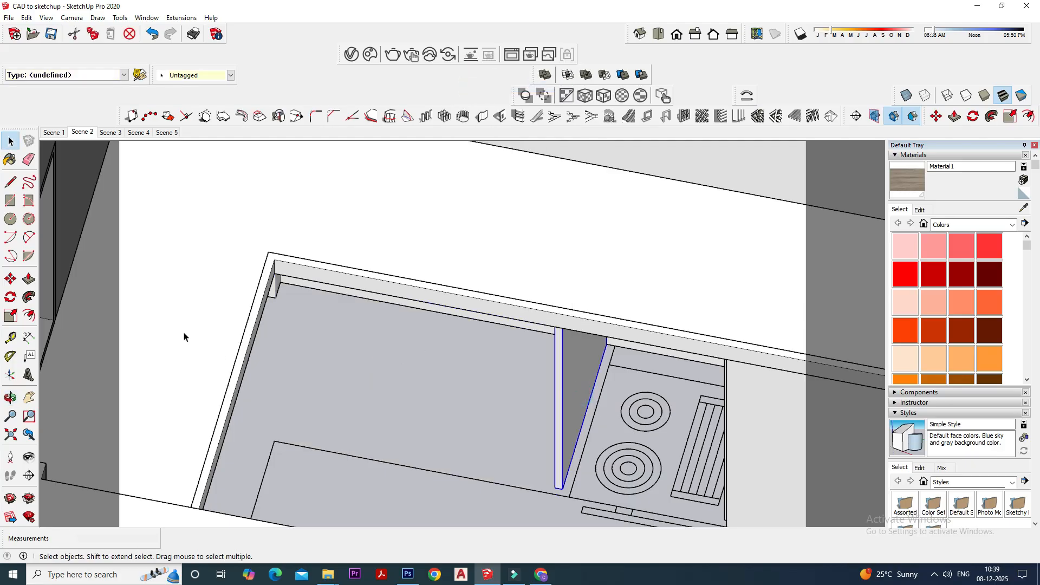
{"action": "left_click", "coordinate": [10, 278]}
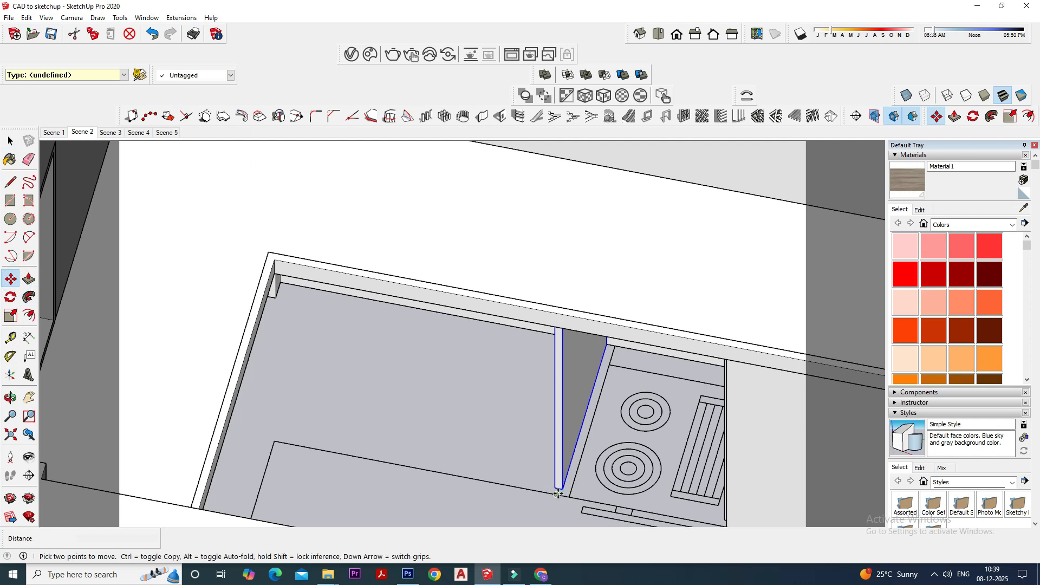
{"action": "scroll", "coordinate": [558, 494], "scroll_direction": "up", "scroll_amount": 2}
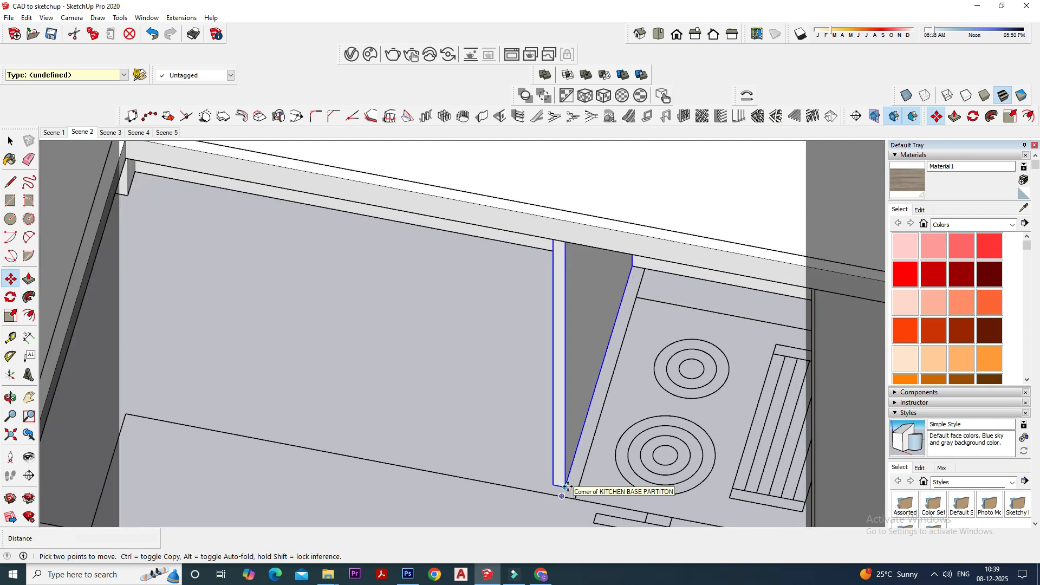
{"action": "left_click", "coordinate": [566, 486]}
{"action": "key", "text": "ctrl"}
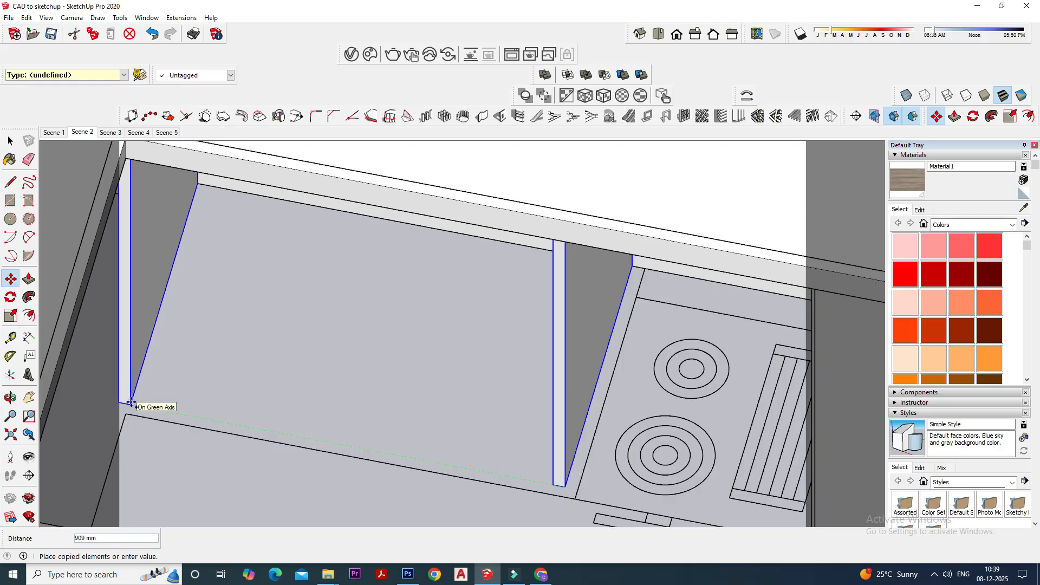
{"action": "left_click", "coordinate": [126, 412]}
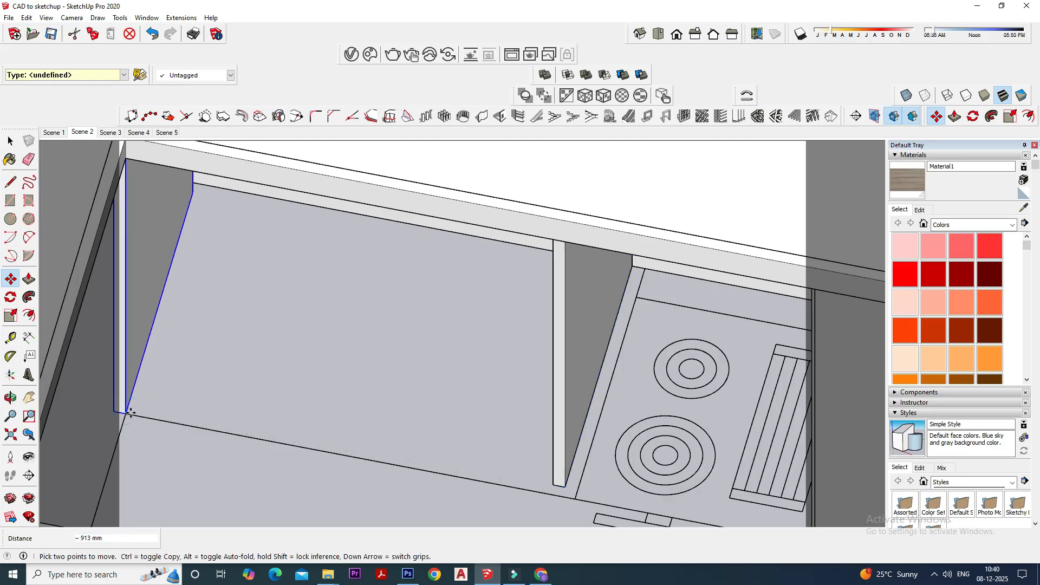
- Move the copied corner partition 36 mm back under the counter, behind the shutter line
{"action": "left_click", "coordinate": [127, 412]}
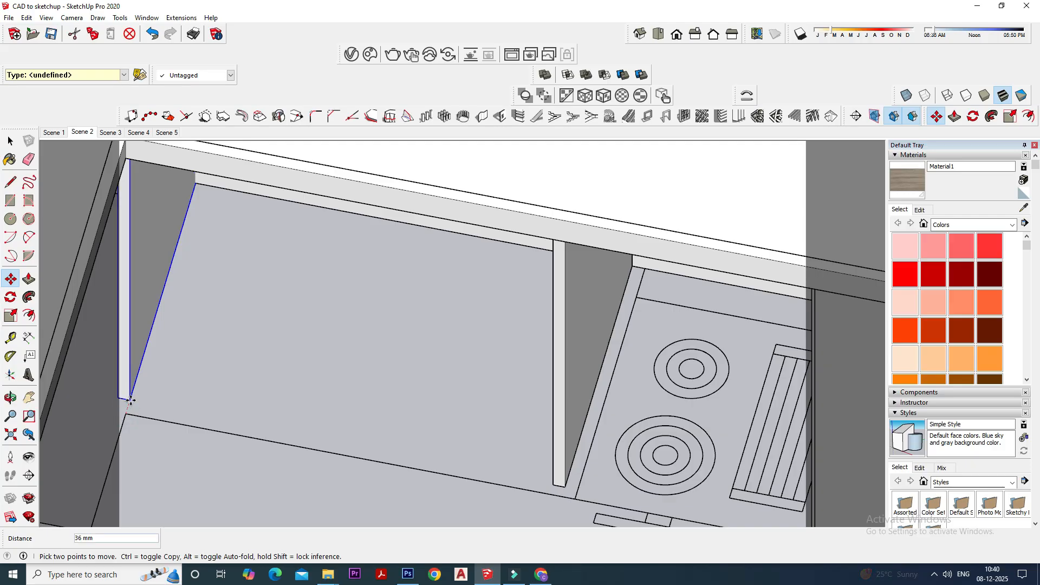
{"action": "left_click", "coordinate": [130, 400]}
{"action": "key", "text": "Escape"}
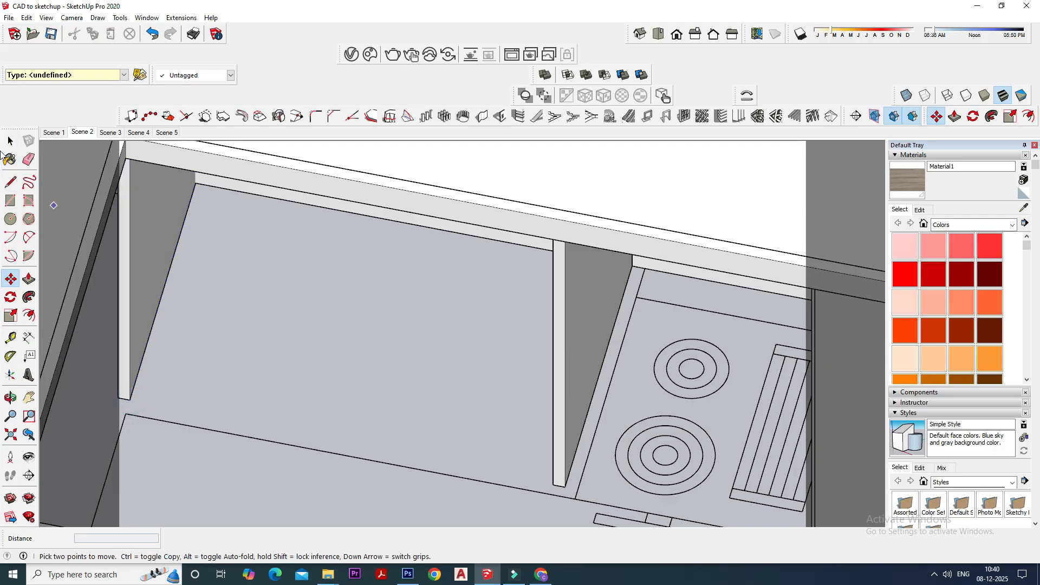
{"action": "left_click", "coordinate": [10, 141]}
- Unhide the two hidden shutters under the counter
{"action": "left_click", "coordinate": [26, 18]}
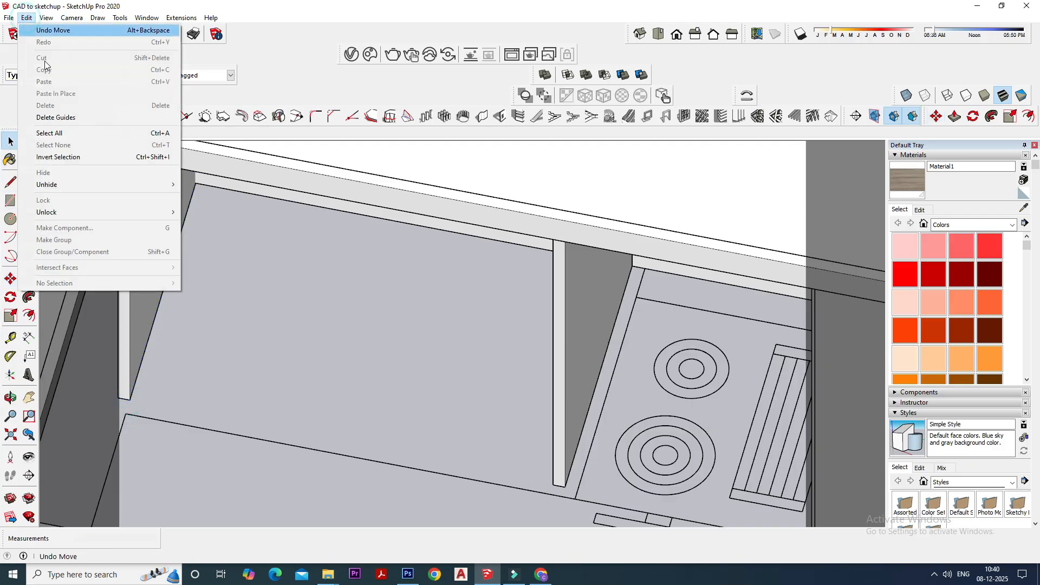
{"action": "left_click", "coordinate": [74, 177]}
{"action": "left_click", "coordinate": [194, 198]}
{"action": "scroll", "coordinate": [408, 327], "scroll_direction": "down", "scroll_amount": 4}
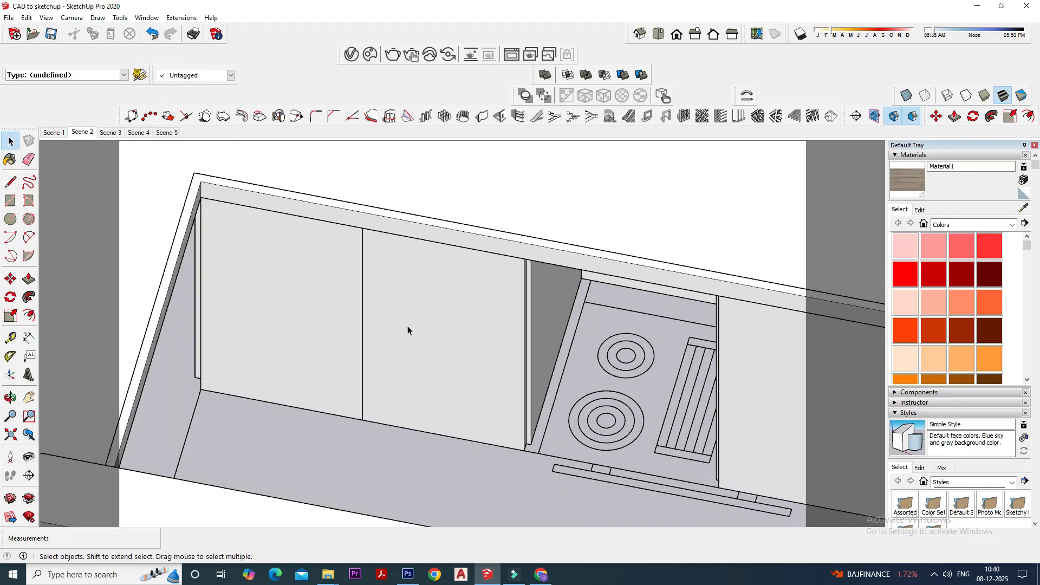
- Examine the shutters, the partitions and the open gap at the hob from several angles
{"action": "middle_click_drag", "start_coordinate": [423, 378], "coordinate": [551, 382]}
{"action": "scroll", "coordinate": [656, 465], "scroll_direction": "down", "scroll_amount": 2}
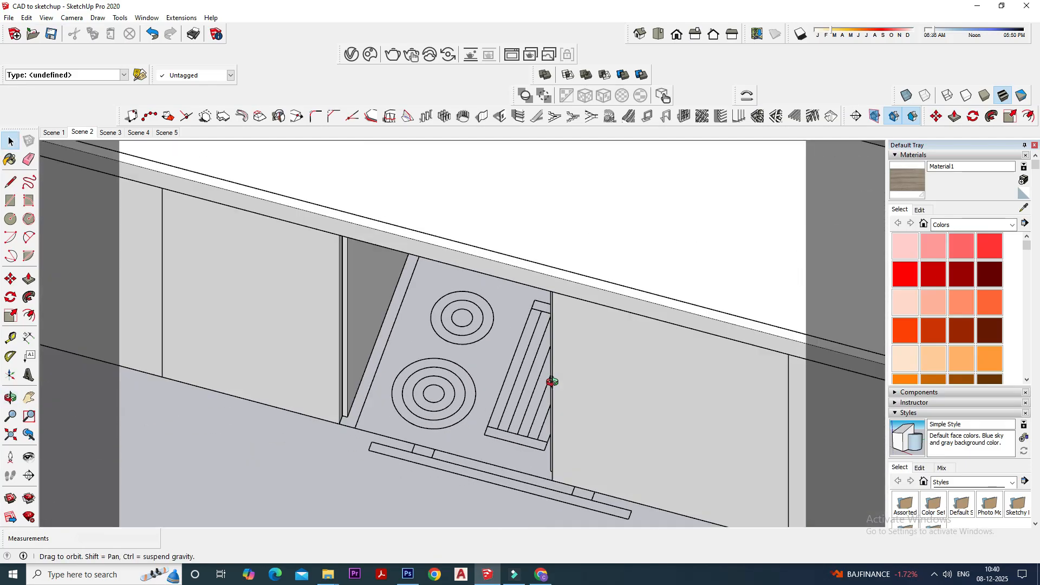
{"action": "middle_click_drag", "start_coordinate": [278, 306], "coordinate": [538, 314]}
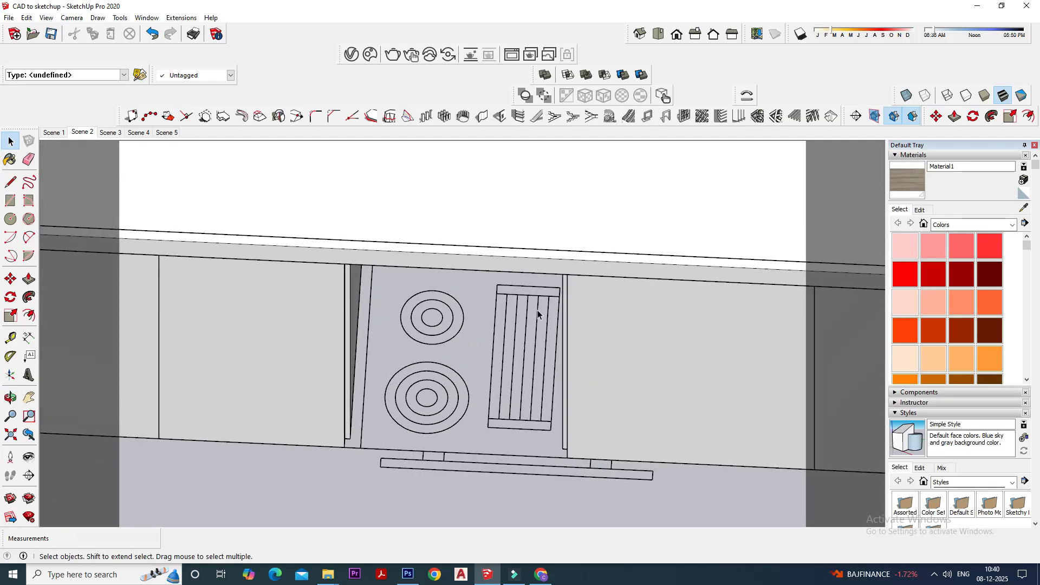
{"action": "middle_click_drag", "start_coordinate": [471, 365], "coordinate": [460, 364]}
{"action": "middle_click_drag", "start_coordinate": [392, 386], "coordinate": [378, 429]}
{"action": "scroll", "coordinate": [356, 379], "scroll_direction": "up", "scroll_amount": 3}
{"action": "scroll", "coordinate": [419, 400], "scroll_direction": "up", "scroll_amount": 1}
{"action": "key", "text": "r"}
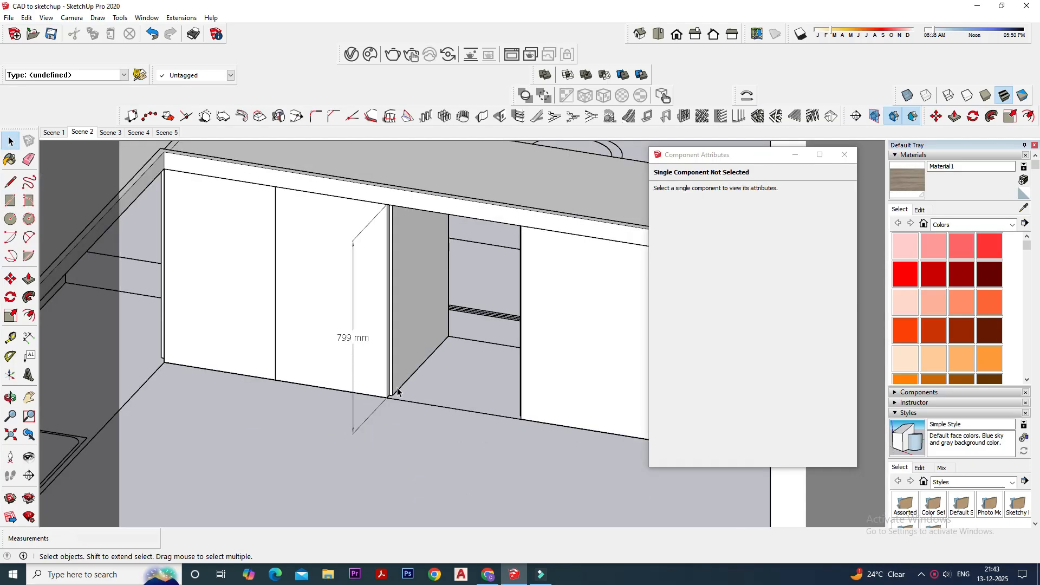
{"action": "scroll", "coordinate": [397, 388], "scroll_direction": "down", "scroll_amount": 1}
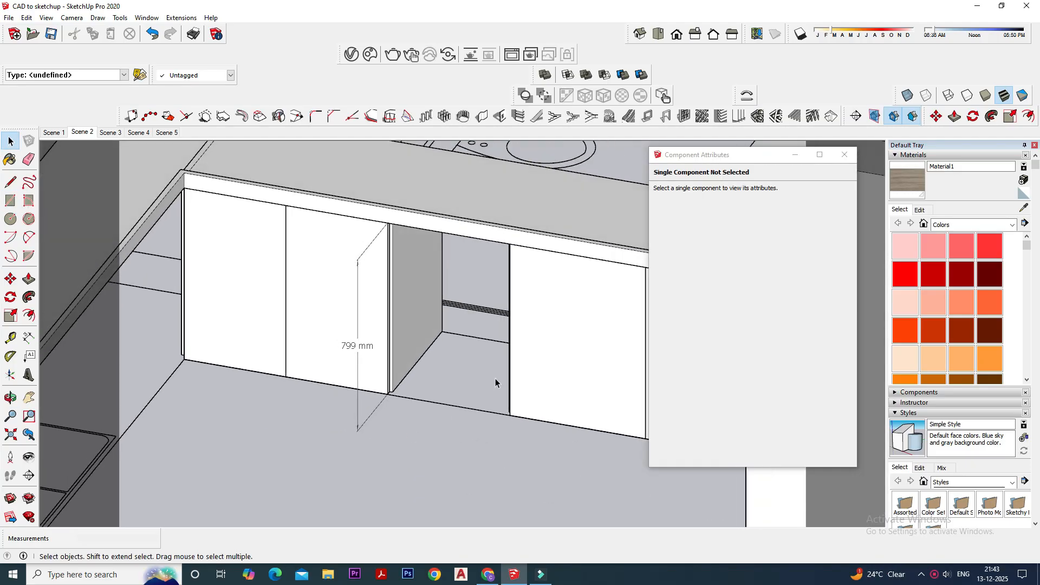
- Delete the vertical height dimension beside the second shutter
{"action": "middle_click_drag", "start_coordinate": [495, 378], "coordinate": [451, 348]}
{"action": "scroll", "coordinate": [451, 348], "scroll_direction": "up", "scroll_amount": 4}
{"action": "scroll", "coordinate": [379, 333], "scroll_direction": "down", "scroll_amount": 3}
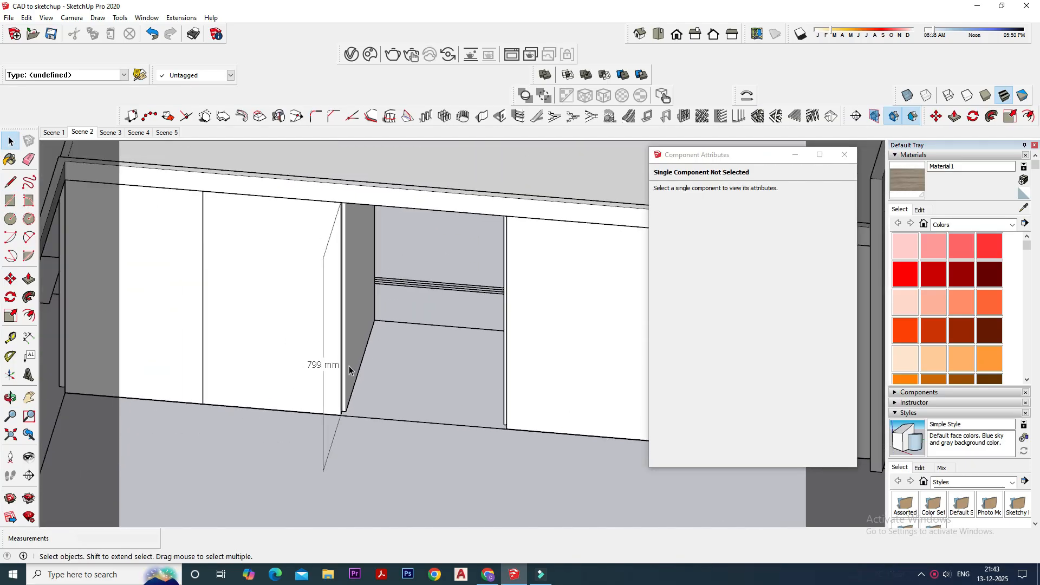
{"action": "left_click", "coordinate": [310, 424]}
{"action": "key", "text": "Delete"}
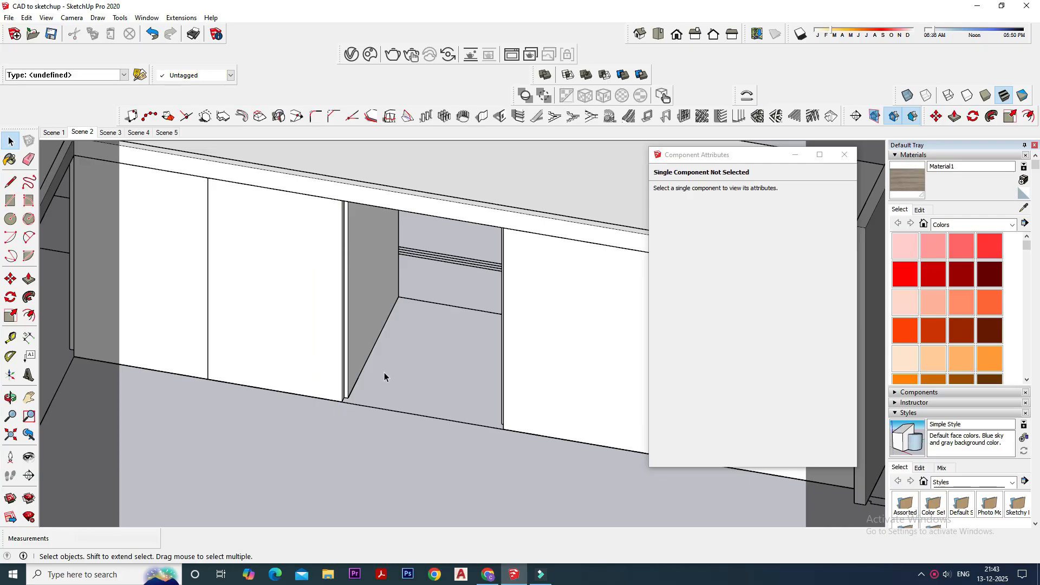
- Draw a rectangle on the floor of the open gap, from the rear corner to the opposite partition's front corner
{"action": "left_click", "coordinate": [11, 200]}
{"action": "middle_click_drag", "start_coordinate": [386, 276], "coordinate": [395, 285]}
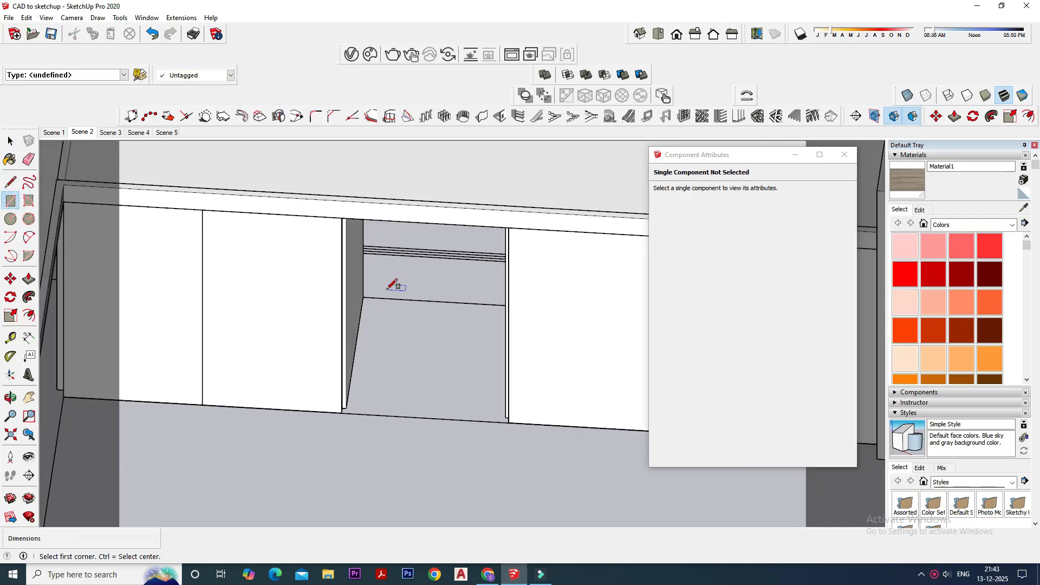
{"action": "left_click", "coordinate": [366, 296]}
{"action": "middle_click_drag", "start_coordinate": [423, 332], "coordinate": [492, 378]}
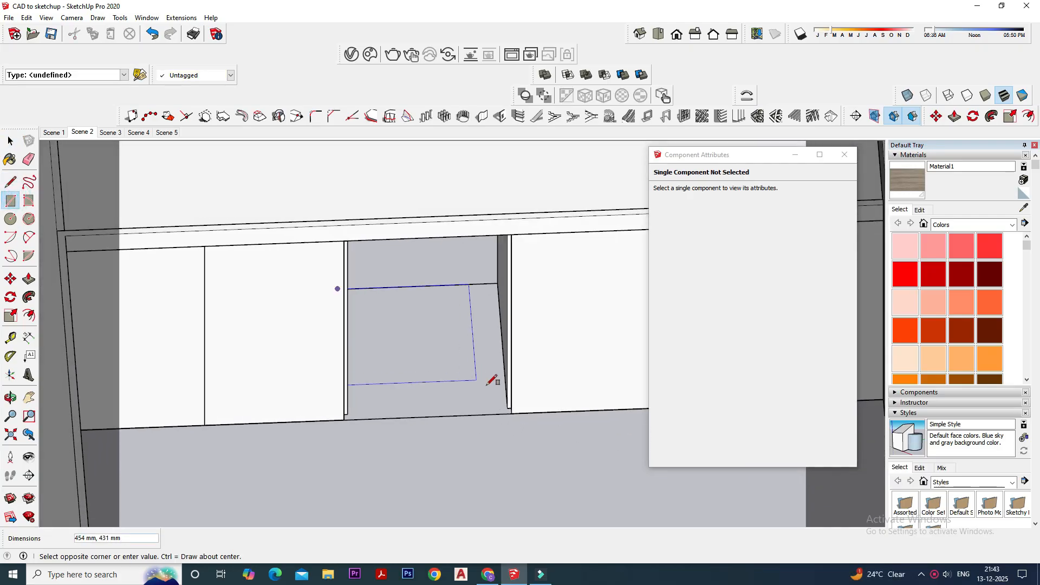
{"action": "left_click", "coordinate": [508, 407]}
{"action": "key", "text": "space"}
- Move the floor rectangle's front edge forward to the front line of the shutters
{"action": "scroll", "coordinate": [432, 408], "scroll_direction": "up", "scroll_amount": 3}
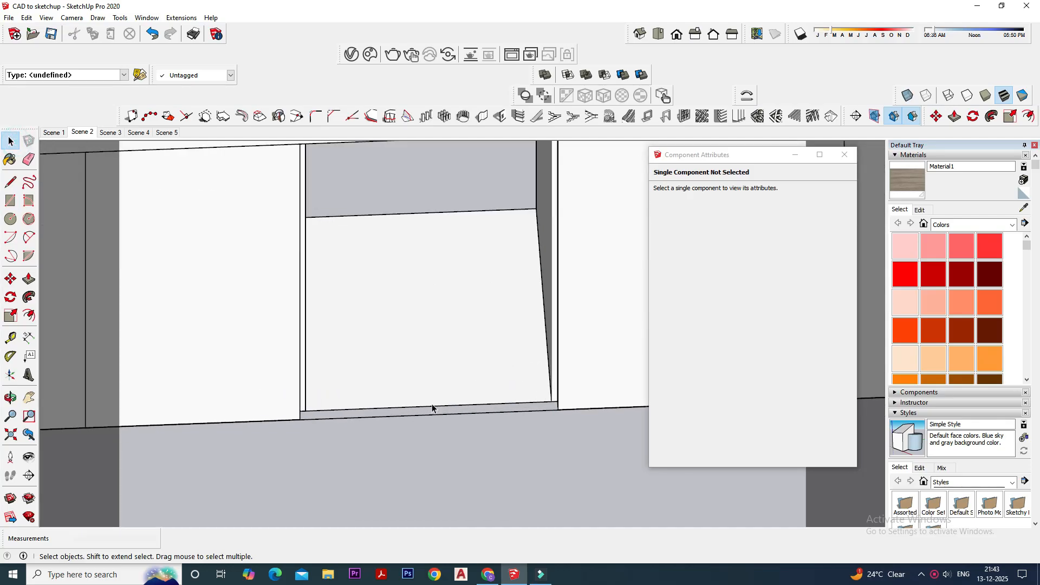
{"action": "left_click", "coordinate": [436, 410]}
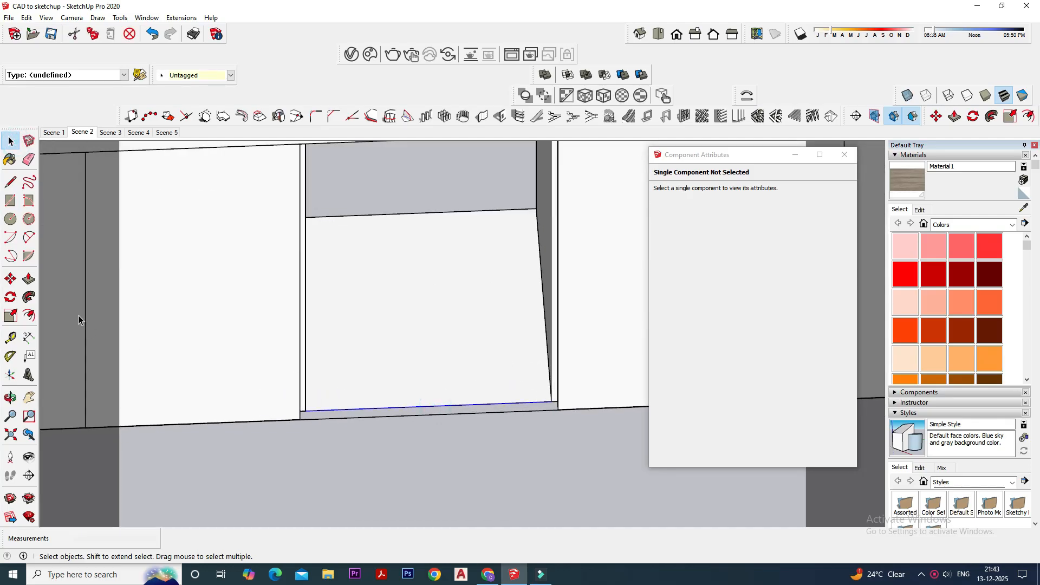
{"action": "left_click", "coordinate": [10, 279]}
{"action": "scroll", "coordinate": [436, 435], "scroll_direction": "up", "scroll_amount": 2}
{"action": "left_click", "coordinate": [409, 377]}
{"action": "left_click", "coordinate": [408, 391]}
{"action": "key", "text": "ctrl+z"}
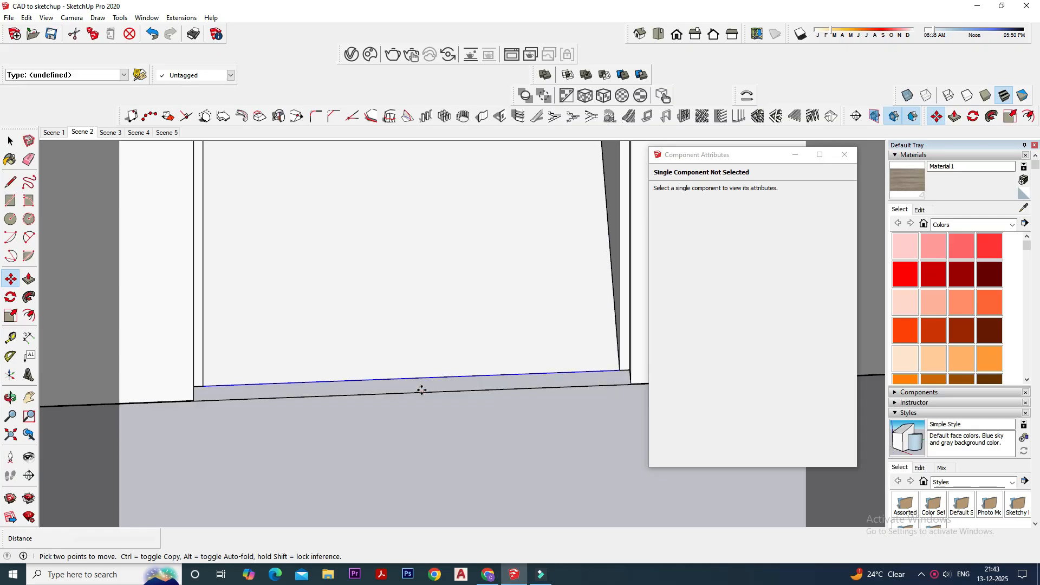
{"action": "left_click", "coordinate": [420, 378]}
{"action": "left_click", "coordinate": [422, 390]}
{"action": "key", "text": "space"}
- Push/Pull the floor rectangle in the open gap up to a height of 300 mm
{"action": "scroll", "coordinate": [411, 399], "scroll_direction": "down", "scroll_amount": 2}
{"action": "middle_click_drag", "start_coordinate": [410, 399], "coordinate": [412, 339]}
{"action": "left_click", "coordinate": [28, 279]}
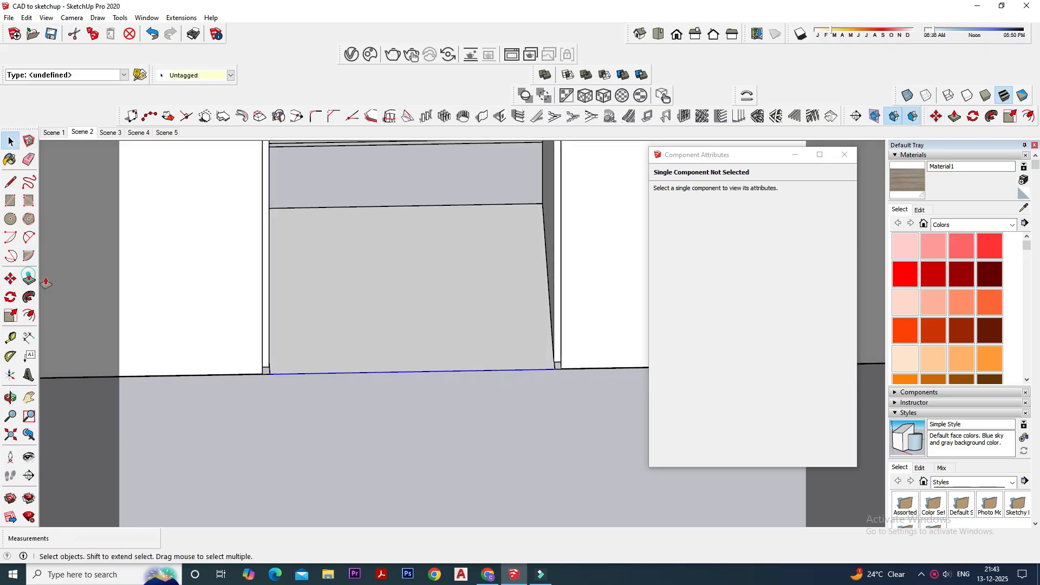
{"action": "left_click", "coordinate": [334, 320]}
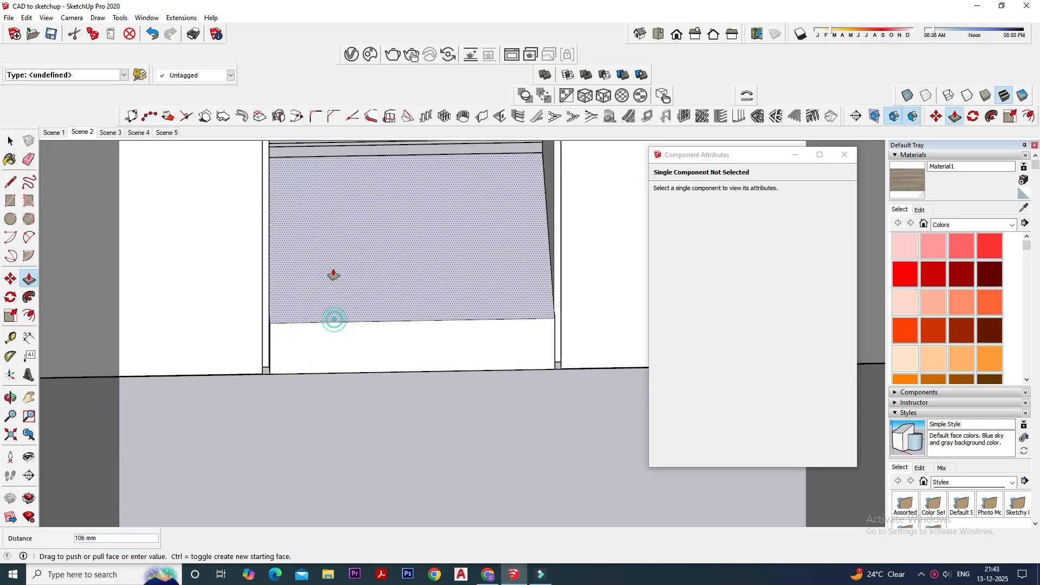
{"action": "left_click", "coordinate": [337, 274]}
{"action": "scroll", "coordinate": [446, 349], "scroll_direction": "down", "scroll_amount": 1}
{"action": "middle_click_drag", "start_coordinate": [478, 415], "coordinate": [394, 367]}
{"action": "left_click", "coordinate": [400, 354]}
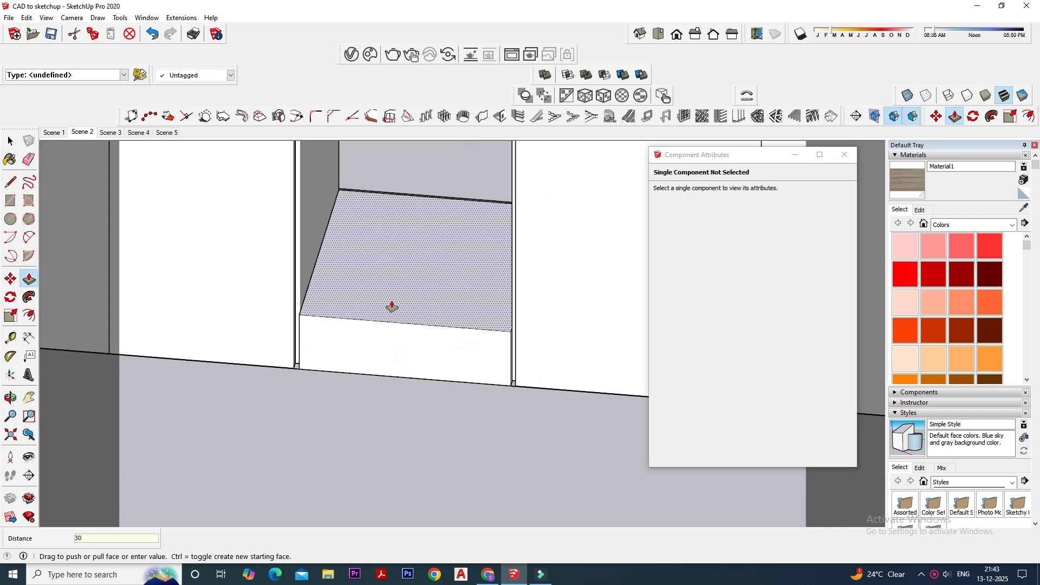
{"action": "key", "text": "Return"}
{"action": "scroll", "coordinate": [447, 374], "scroll_direction": "down", "scroll_amount": 2}
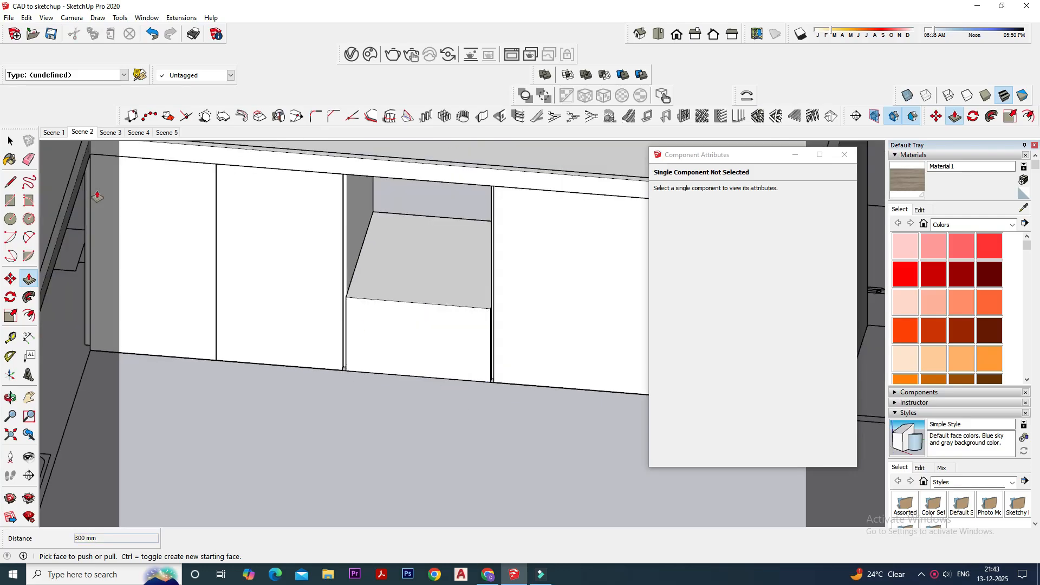
- Offset the outline of the block's top face inward by 25 mm
{"action": "left_click", "coordinate": [16, 141]}
{"action": "left_click", "coordinate": [394, 261]}
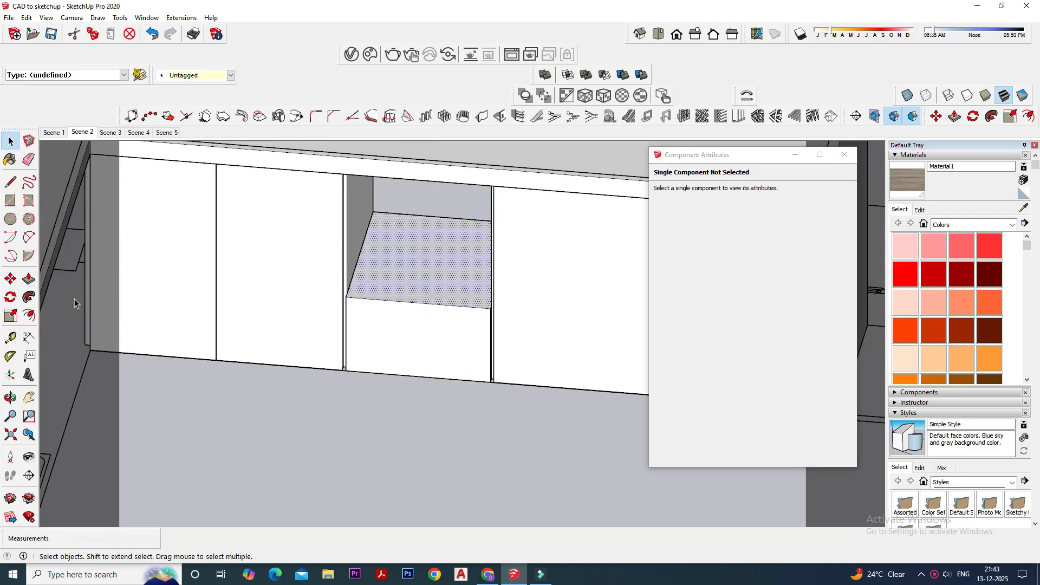
{"action": "left_click", "coordinate": [28, 316]}
{"action": "left_click", "coordinate": [408, 263]}
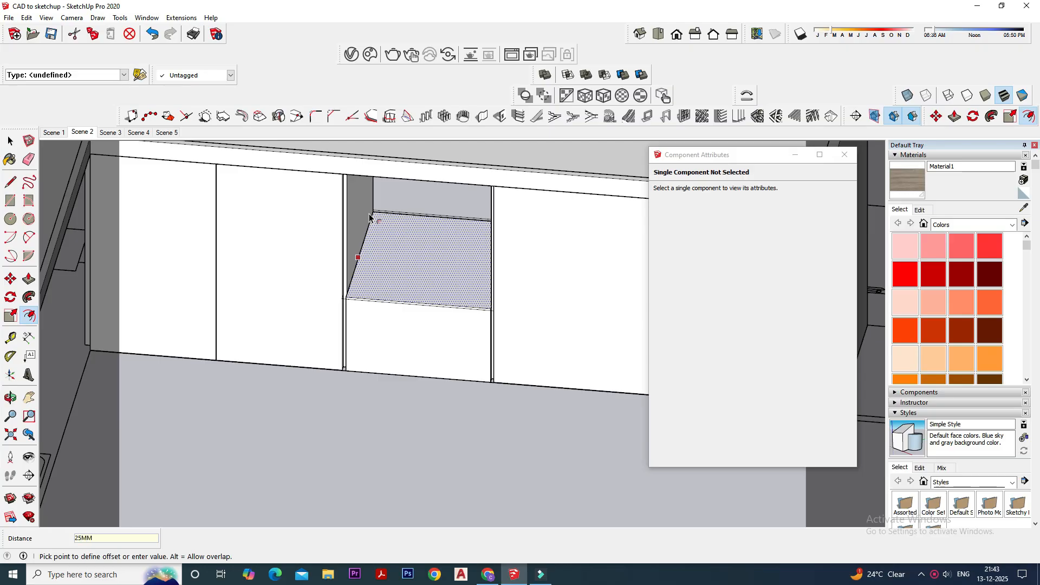
{"action": "left_click", "coordinate": [369, 217]}
{"action": "key", "text": "ctrl+z"}
{"action": "left_click", "coordinate": [401, 269]}
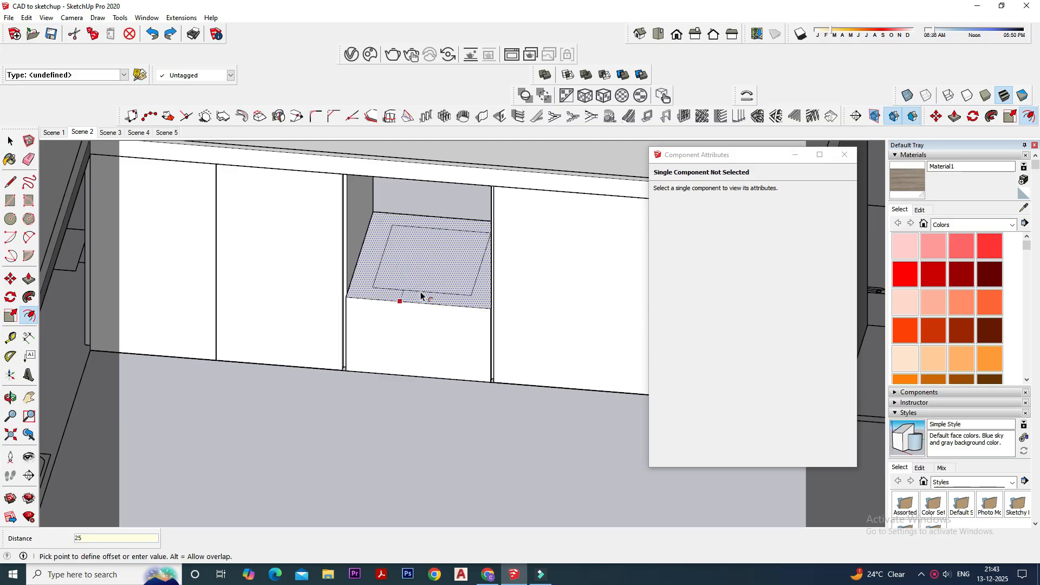
{"action": "key", "text": "Return"}
- Push the inner top face down 275 mm to hollow the block into an open drawer box
{"action": "left_click", "coordinate": [10, 141]}
{"action": "left_click", "coordinate": [425, 274]}
{"action": "left_click", "coordinate": [29, 279]}
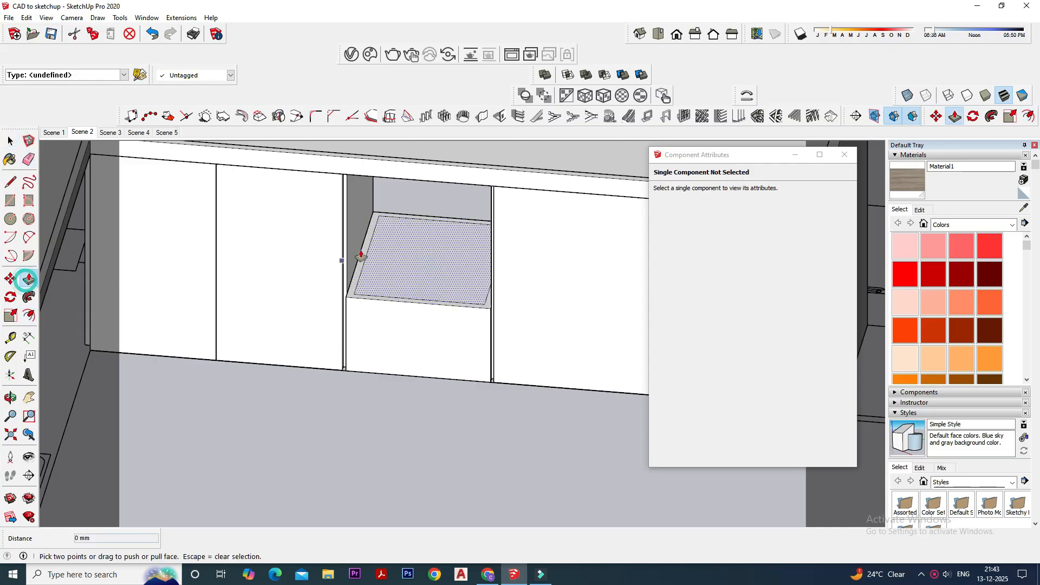
{"action": "left_click", "coordinate": [421, 247]}
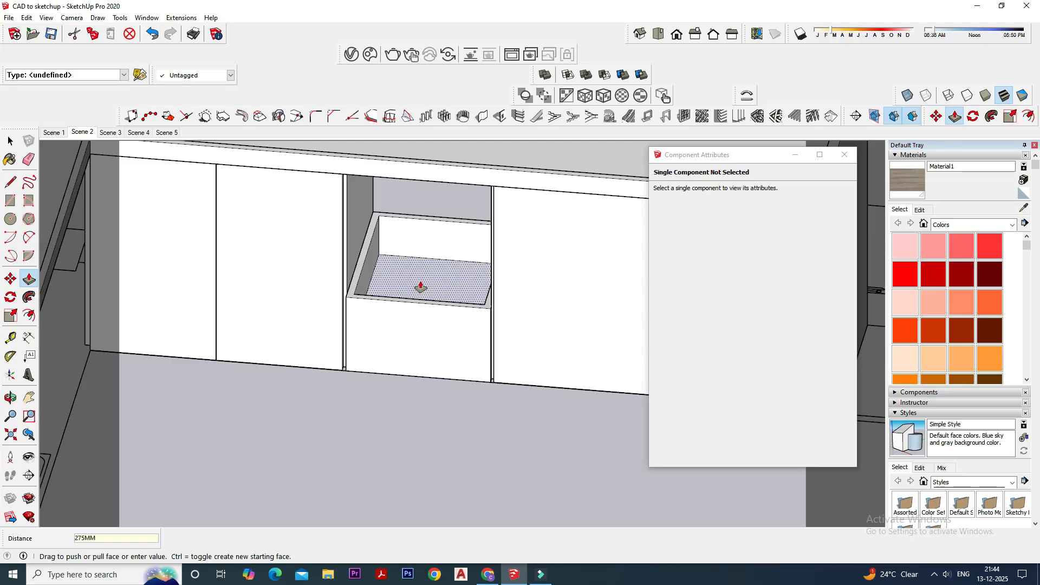
{"action": "left_click", "coordinate": [420, 287]}
- Make the complete drawer box a component with the default settings
{"action": "left_click", "coordinate": [10, 140]}
{"action": "left_click", "coordinate": [382, 319]}
{"action": "triple_click", "coordinate": [382, 319]}
{"action": "right_click", "coordinate": [382, 319]}
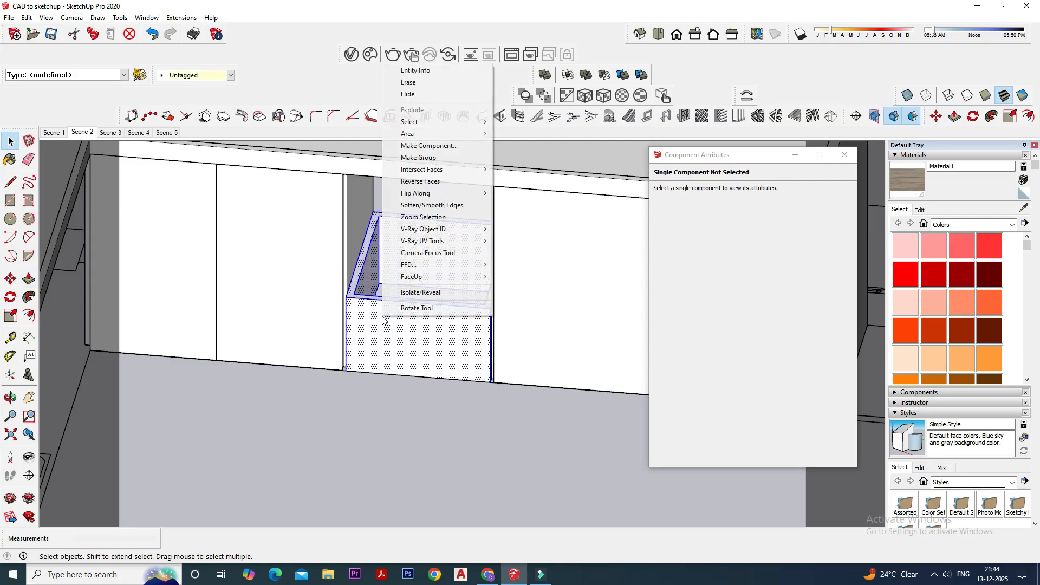
{"action": "left_click", "coordinate": [430, 146]}
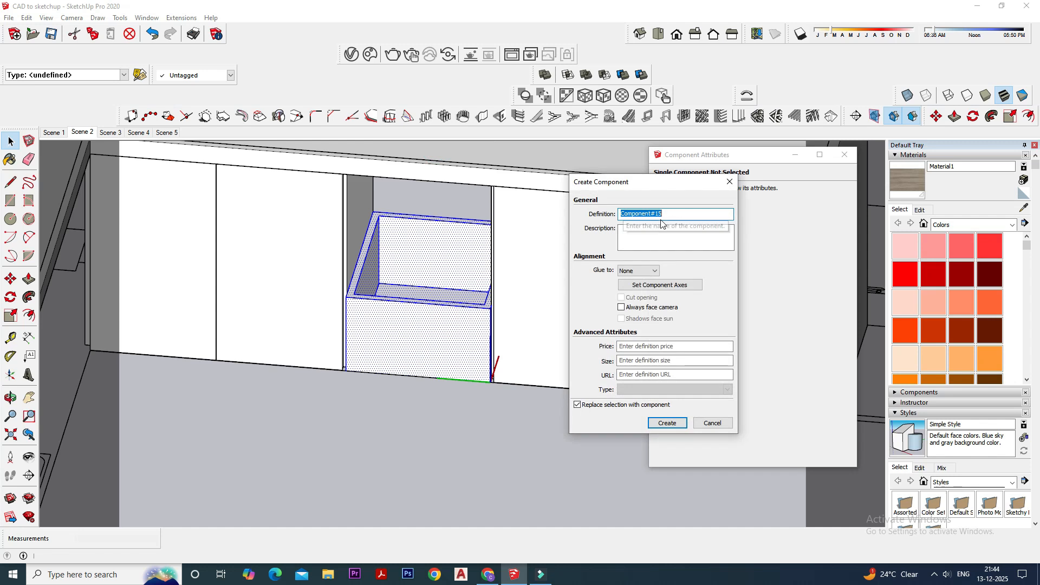
{"action": "key", "text": "Return"}
- Copy the drawer component straight up onto the top of the first drawer
{"action": "middle_click_drag", "start_coordinate": [352, 290], "coordinate": [358, 232]}
{"action": "scroll", "coordinate": [358, 233], "scroll_direction": "up", "scroll_amount": 1}
{"action": "key", "text": "m"}
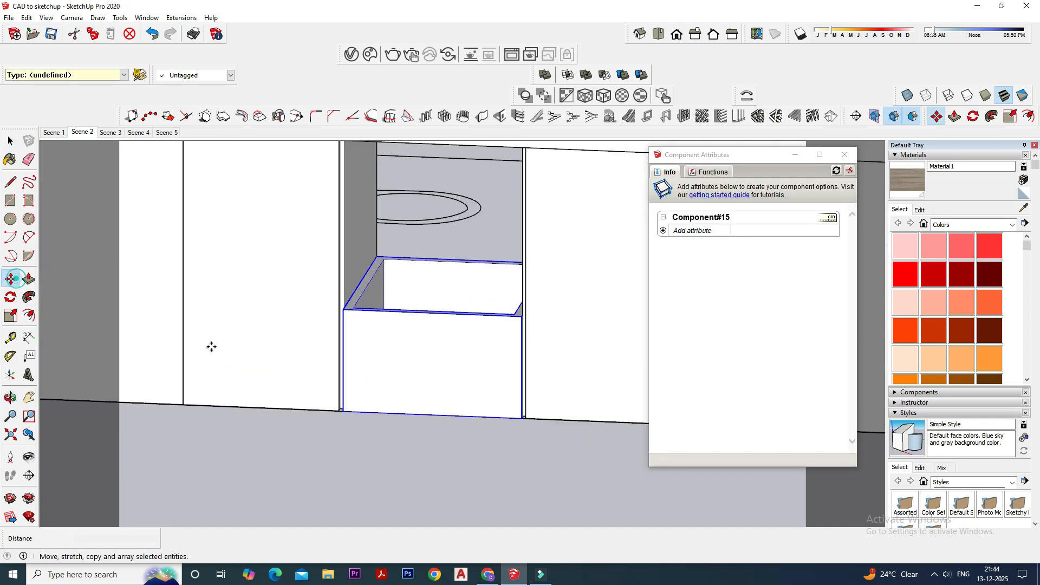
{"action": "key", "text": "ctrl"}
{"action": "left_click", "coordinate": [343, 411]}
{"action": "left_click", "coordinate": [346, 306]}
- Copy the second drawer up 300 mm to stack a third drawer on top of it
{"action": "middle_click_drag", "start_coordinate": [348, 372], "coordinate": [346, 260]}
{"action": "left_click", "coordinate": [11, 142]}
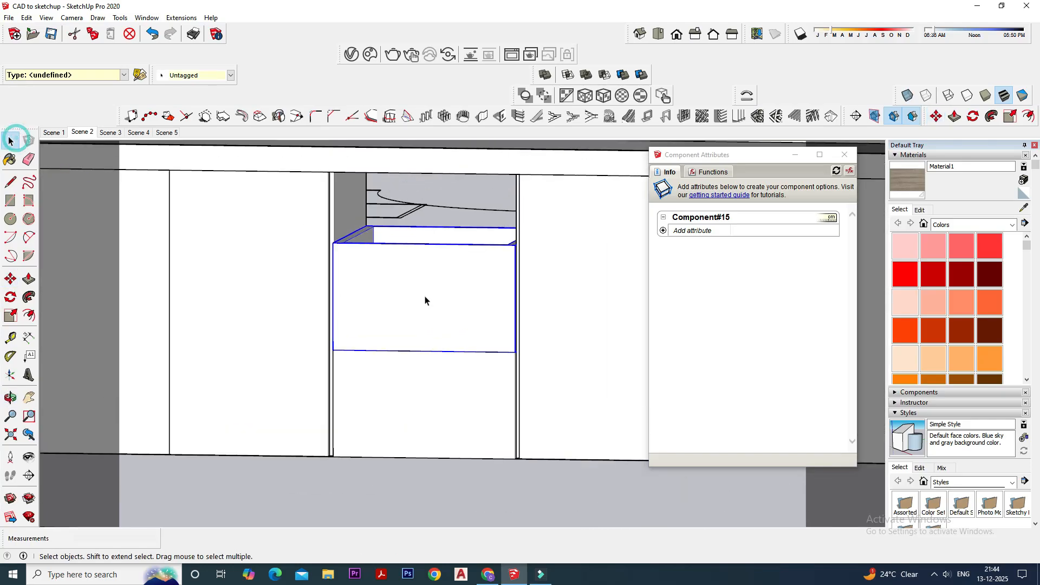
{"action": "middle_click_drag", "start_coordinate": [425, 297], "coordinate": [414, 332]}
{"action": "key", "text": "m"}
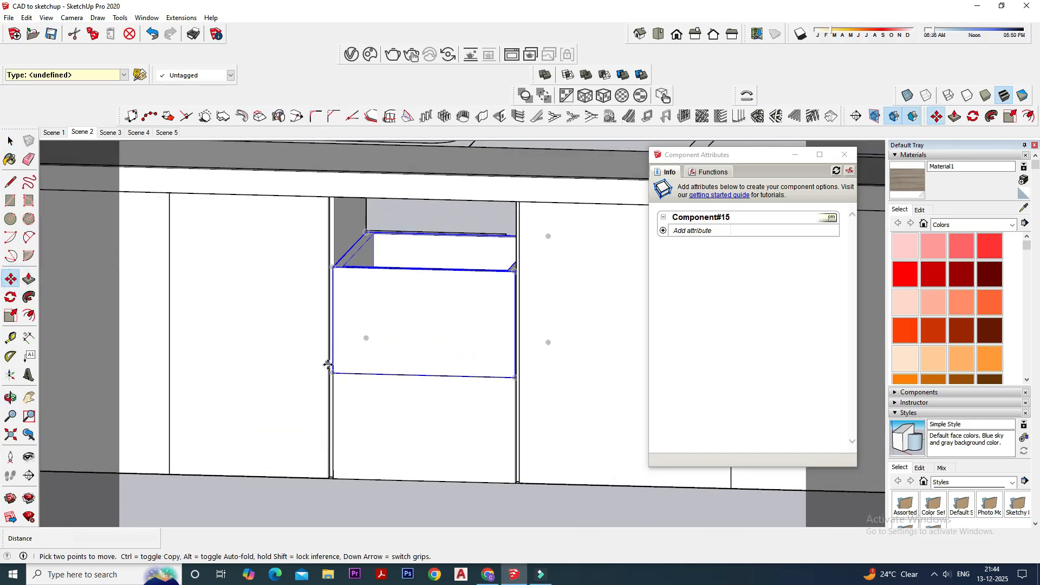
{"action": "left_click", "coordinate": [331, 371]}
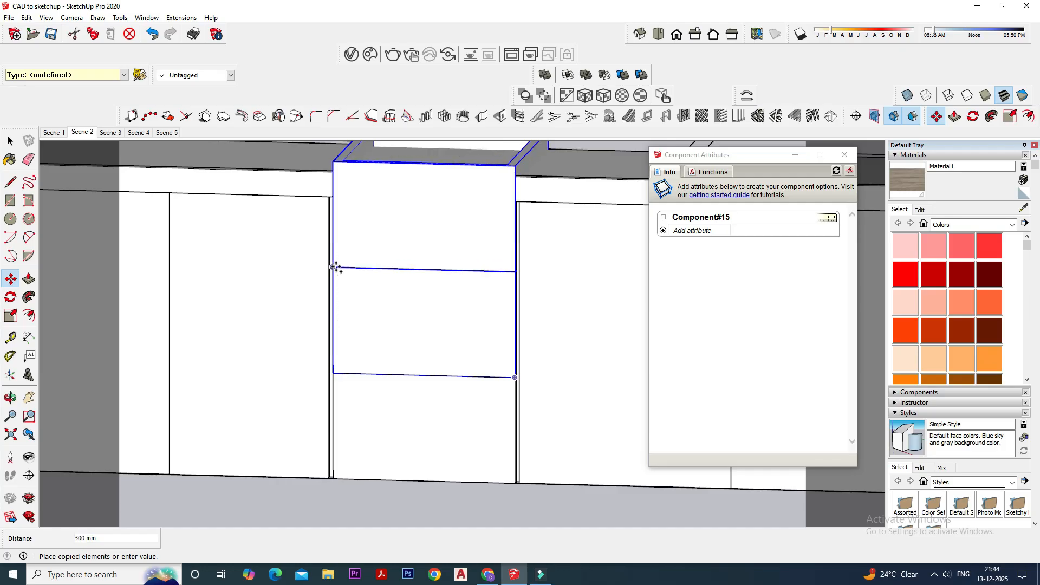
{"action": "left_click", "coordinate": [335, 267]}
{"action": "key", "text": "space"}
- Make the topmost drawer component unique
{"action": "middle_click_drag", "start_coordinate": [399, 251], "coordinate": [416, 227]}
{"action": "right_click", "coordinate": [416, 227]}
{"action": "left_click", "coordinate": [455, 279]}
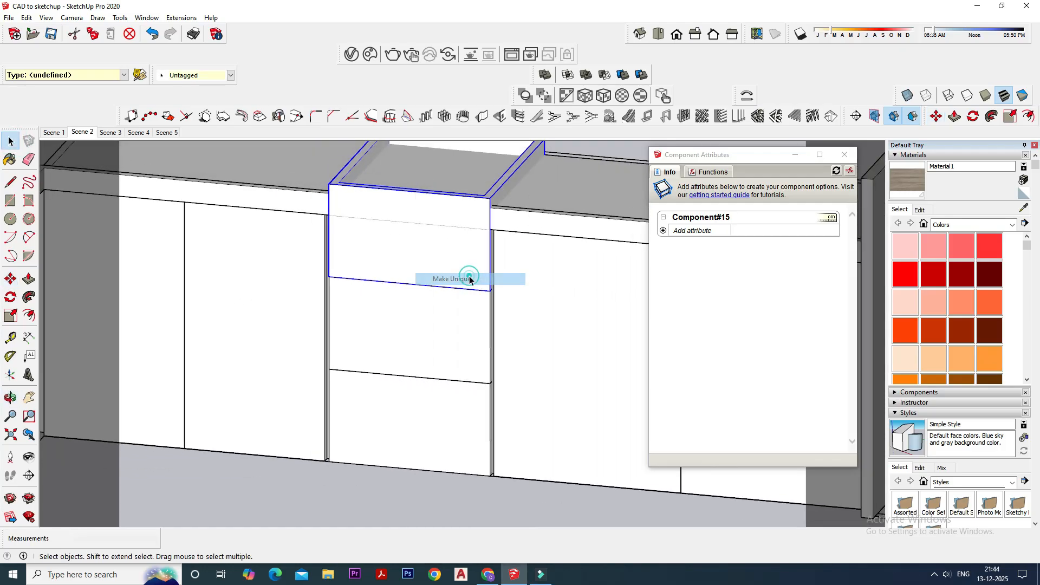
- Add the size attributes to the top drawer and set its LenZ to 200 mm, then close the component attributes
{"action": "right_click", "coordinate": [447, 270]}
{"action": "mouse_move", "coordinate": [528, 556]}
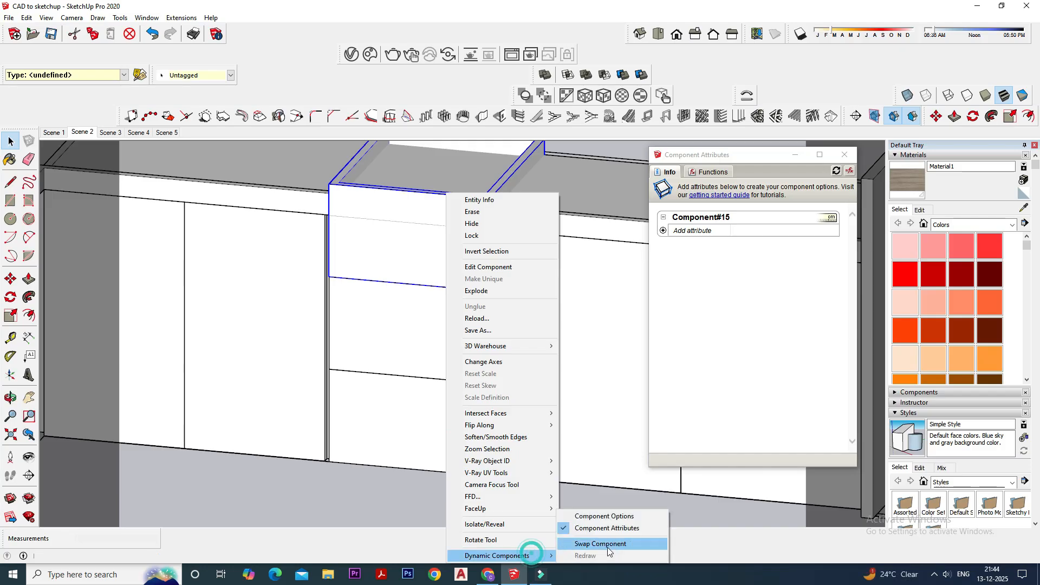
{"action": "left_click", "coordinate": [680, 233]}
{"action": "left_click", "coordinate": [692, 230]}
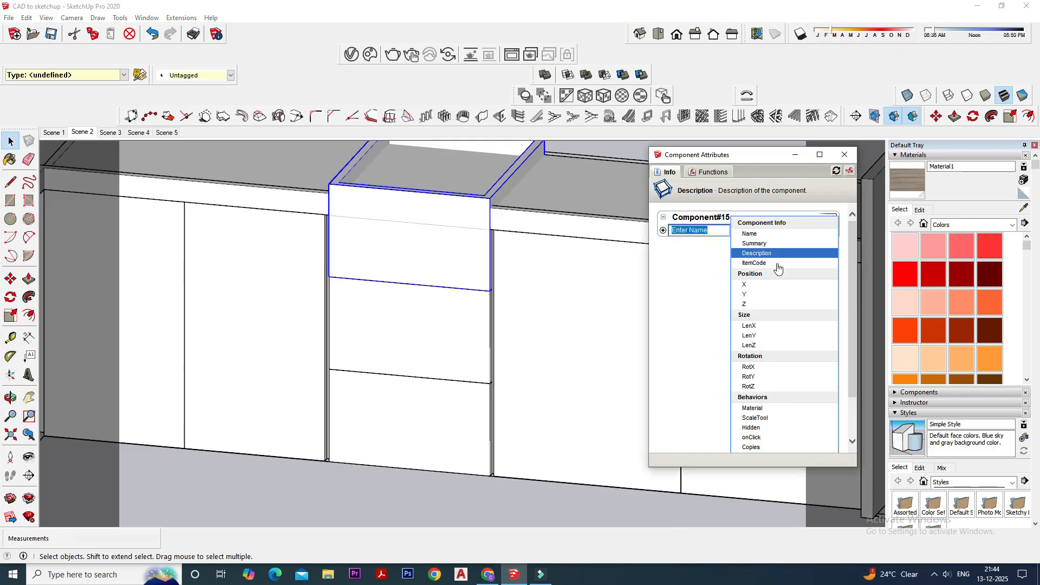
{"action": "left_click", "coordinate": [768, 315]}
{"action": "left_click", "coordinate": [780, 266]}
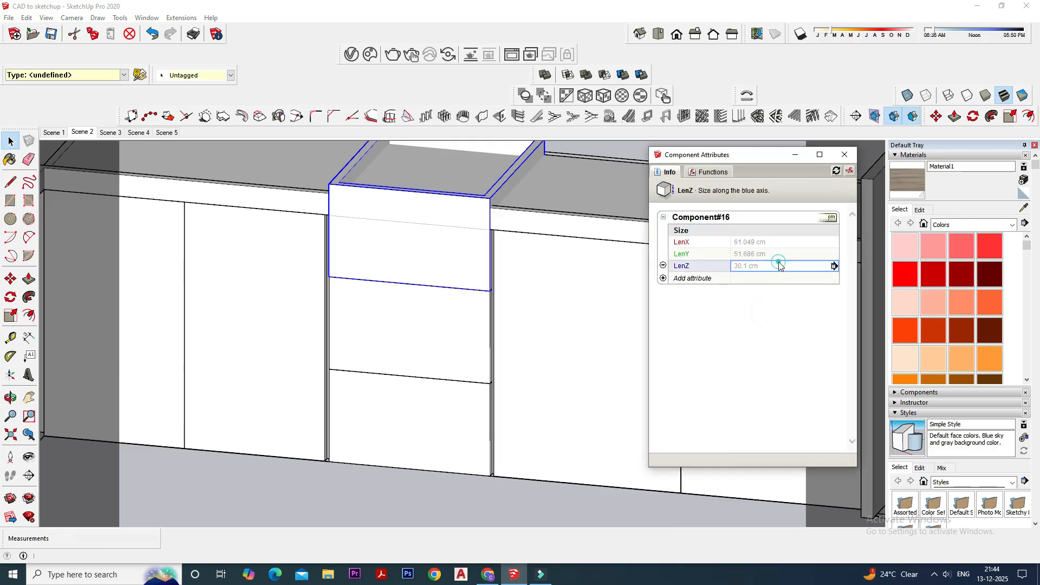
{"action": "type", "text": "200mm"}
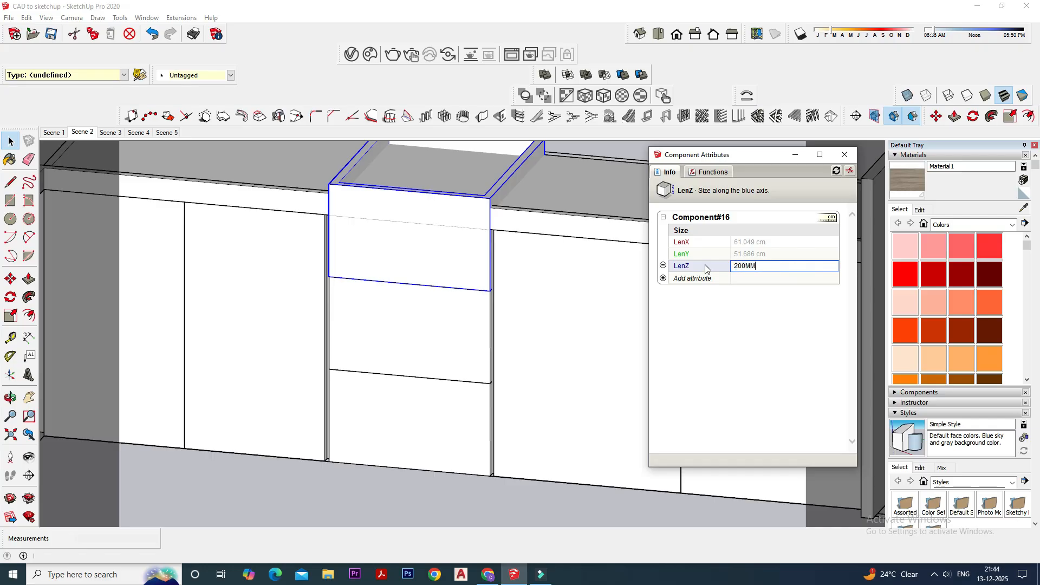
{"action": "key", "text": "Return"}
{"action": "scroll", "coordinate": [417, 309], "scroll_direction": "down", "scroll_amount": 3}
{"action": "middle_click_drag", "start_coordinate": [432, 308], "coordinate": [490, 346]}
{"action": "left_click", "coordinate": [845, 155]}
- Examine the cabinet run with its drawer stack and the sink side of the counter
{"action": "middle_click_drag", "start_coordinate": [758, 267], "coordinate": [577, 291]}
{"action": "scroll", "coordinate": [576, 291], "scroll_direction": "down", "scroll_amount": 2}
{"action": "left_click", "coordinate": [420, 438]}
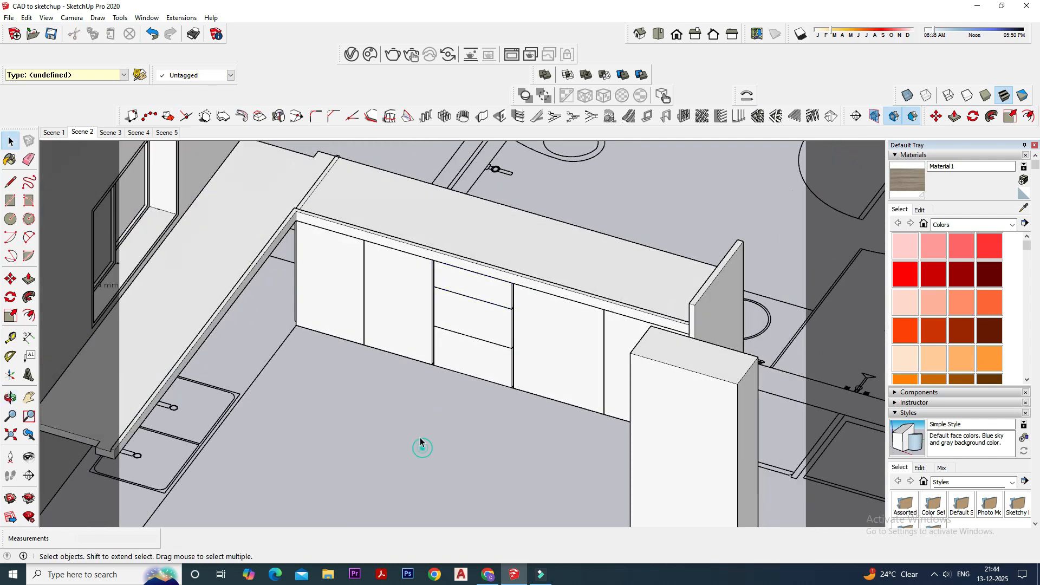
{"action": "scroll", "coordinate": [428, 433], "scroll_direction": "down", "scroll_amount": 4}
{"action": "scroll", "coordinate": [153, 448], "scroll_direction": "up", "scroll_amount": 4}
{"action": "middle_click_drag", "start_coordinate": [465, 409], "coordinate": [342, 434]}
{"action": "scroll", "coordinate": [355, 423], "scroll_direction": "down", "scroll_amount": 2}
{"action": "scroll", "coordinate": [387, 358], "scroll_direction": "up", "scroll_amount": 1}
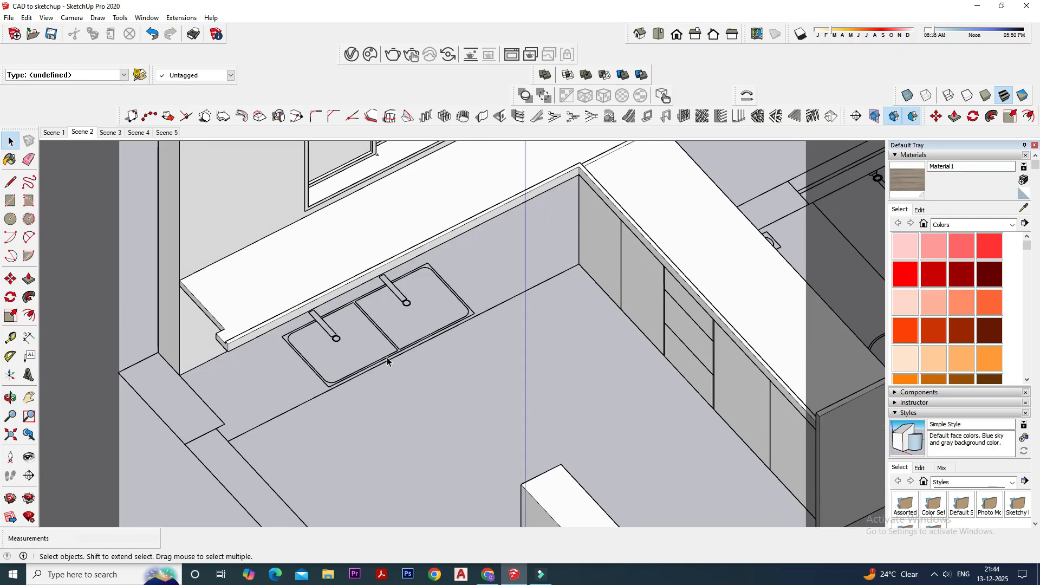
- Open the plan linework group and delete the taps, the divider and most bowl lines of the double sink
{"action": "middle_click_drag", "start_coordinate": [386, 359], "coordinate": [388, 342]}
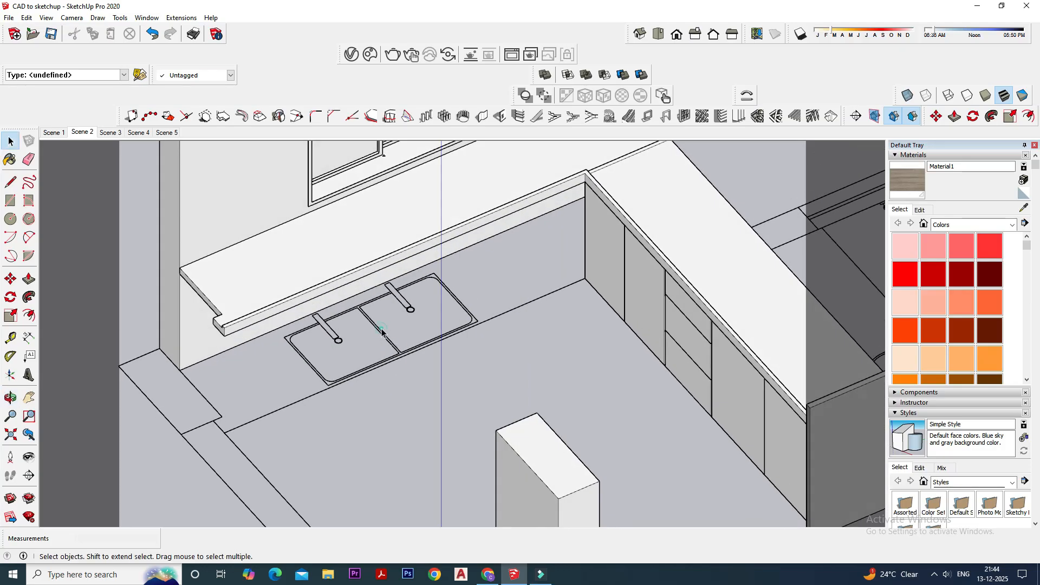
{"action": "left_click", "coordinate": [381, 332]}
{"action": "double_click", "coordinate": [381, 332]}
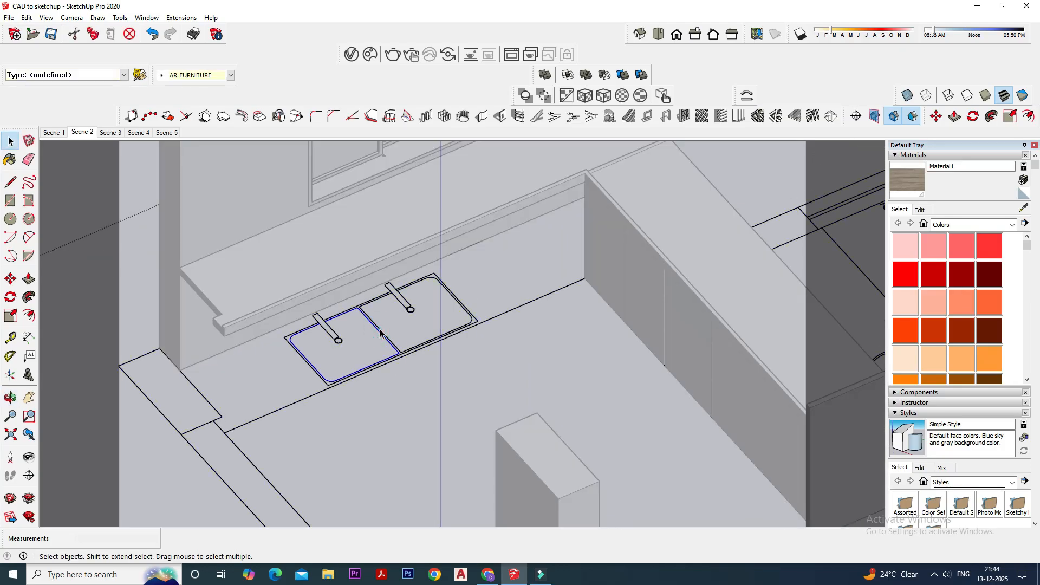
{"action": "left_click_drag", "start_coordinate": [354, 322], "coordinate": [322, 348]}
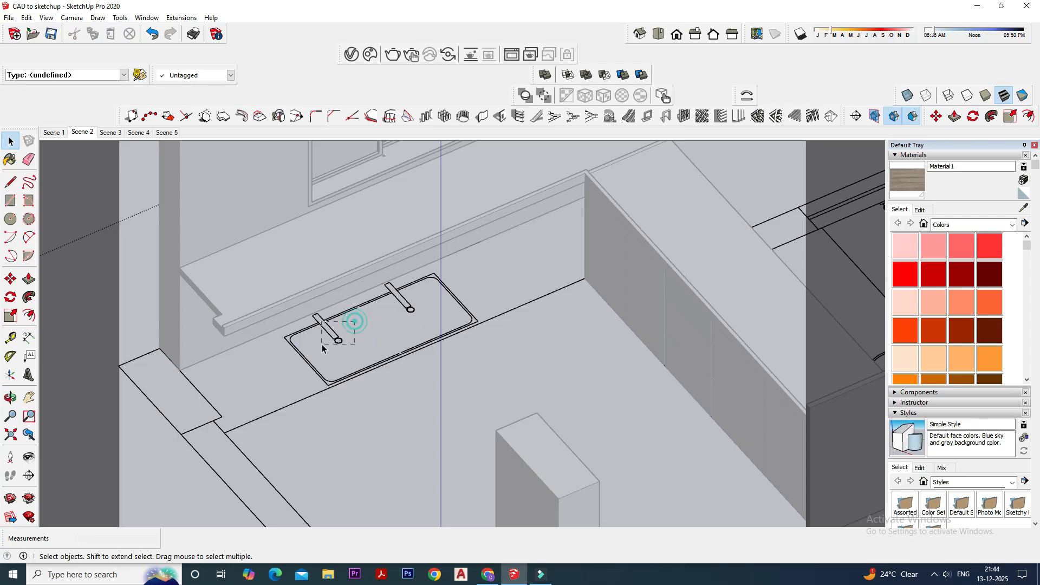
{"action": "middle_click_drag", "start_coordinate": [370, 281], "coordinate": [369, 339]}
{"action": "left_click_drag", "start_coordinate": [446, 320], "coordinate": [428, 297]}
{"action": "key", "text": "Delete"}
{"action": "left_click_drag", "start_coordinate": [489, 281], "coordinate": [443, 303]}
{"action": "key", "text": "Delete"}
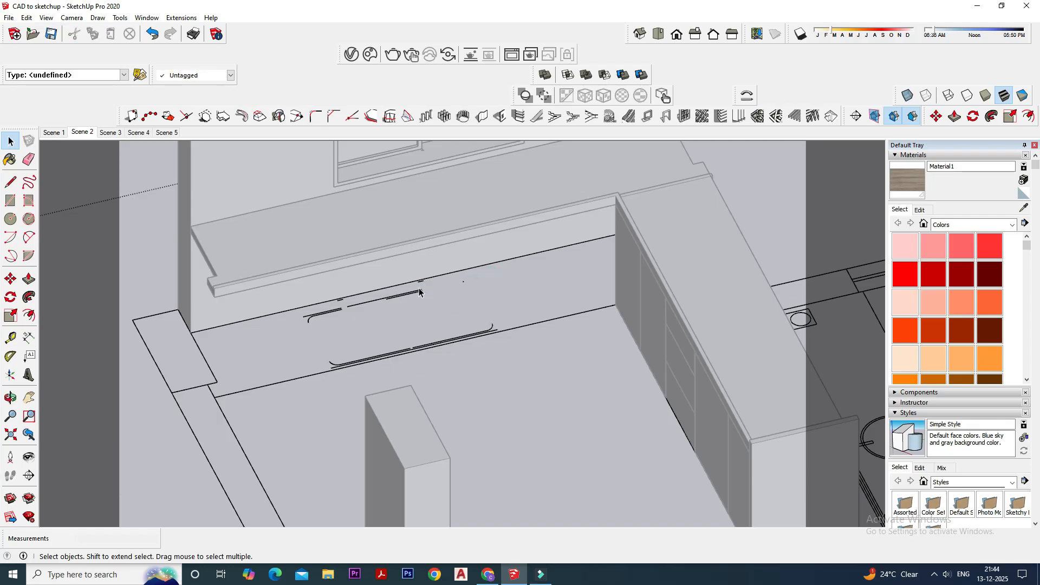
- Delete the remaining sink line fragments from the plan and leave the linework group
{"action": "left_click_drag", "start_coordinate": [355, 321], "coordinate": [354, 321]}
{"action": "key", "text": "Delete"}
{"action": "left_click_drag", "start_coordinate": [293, 272], "coordinate": [471, 318]}
{"action": "key", "text": "Delete"}
{"action": "left_click_drag", "start_coordinate": [424, 376], "coordinate": [424, 377]}
{"action": "key", "text": "Delete"}
{"action": "left_click_drag", "start_coordinate": [376, 307], "coordinate": [519, 354]}
{"action": "key", "text": "Delete"}
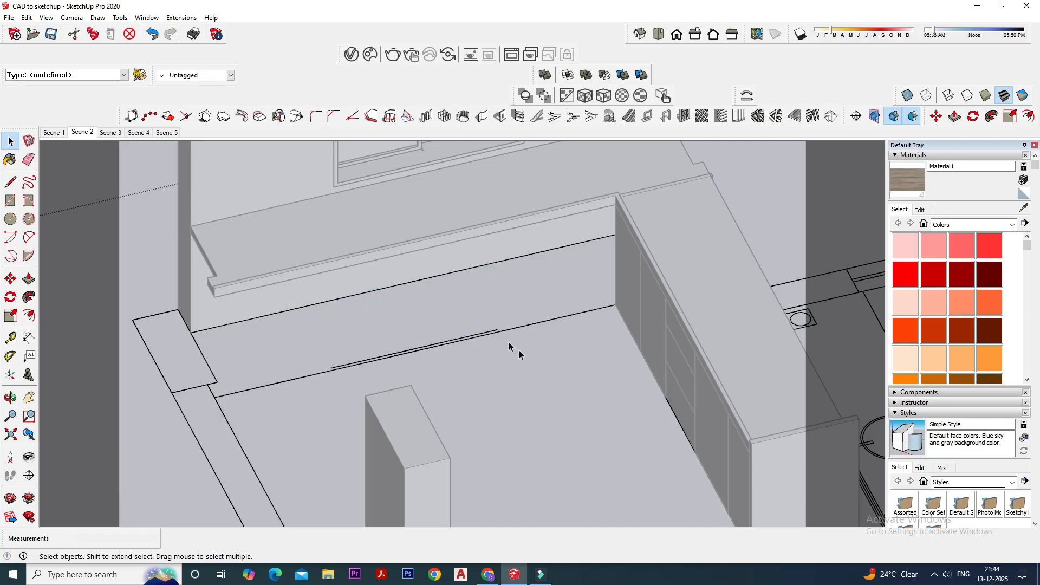
{"action": "left_click", "coordinate": [489, 331]}
{"action": "key", "text": "Delete"}
{"action": "mouse_move", "coordinate": [485, 332]}
{"action": "middle_mouse_down"}
{"action": "mouse_move", "coordinate": [415, 323]}
{"action": "mouse_move", "coordinate": [504, 365]}
{"action": "mouse_move", "coordinate": [499, 326]}
{"action": "middle_mouse_up"}
{"action": "scroll", "coordinate": [406, 293], "scroll_direction": "up", "scroll_amount": 1}
{"action": "middle_click_drag", "start_coordinate": [400, 292], "coordinate": [310, 319]}
{"action": "middle_click_drag", "start_coordinate": [390, 346], "coordinate": [395, 350]}
{"action": "middle_click_drag", "start_coordinate": [293, 357], "coordinate": [255, 374]}
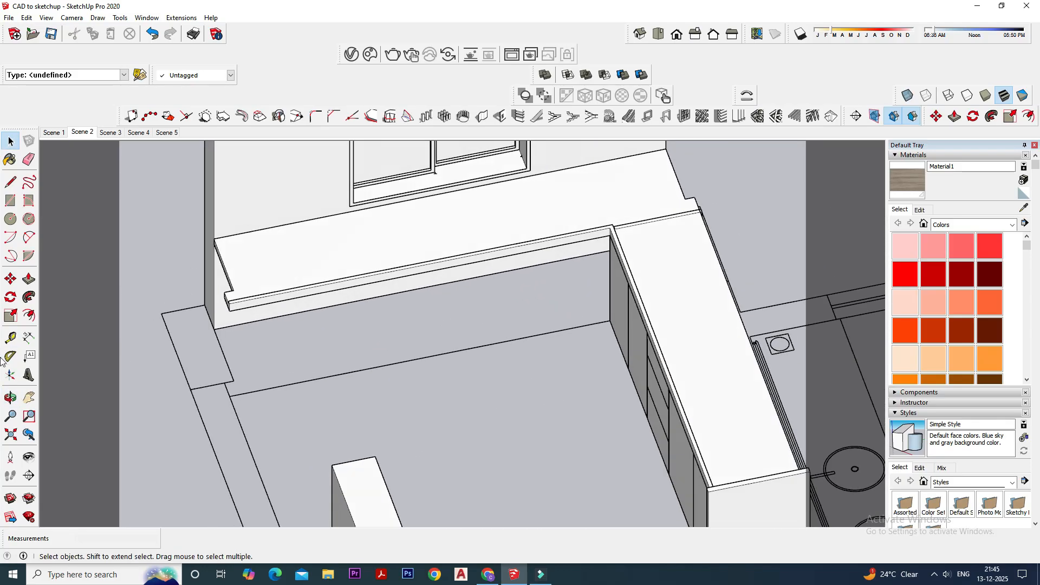
- Dimension the floor line in front of the sink-side counter, from its outer end to the corner shutter
{"action": "left_click", "coordinate": [29, 337]}
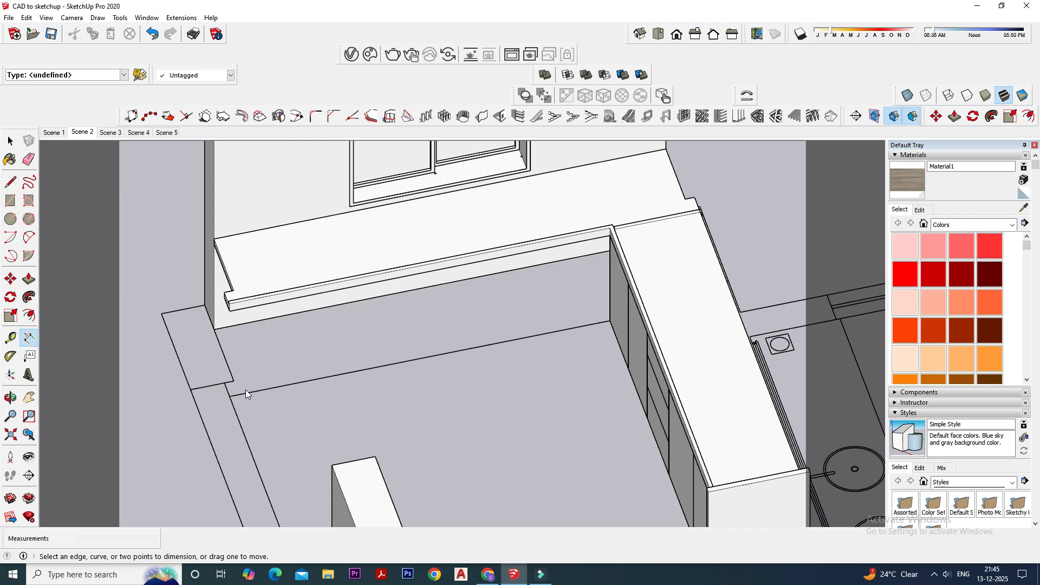
{"action": "left_click", "coordinate": [230, 397]}
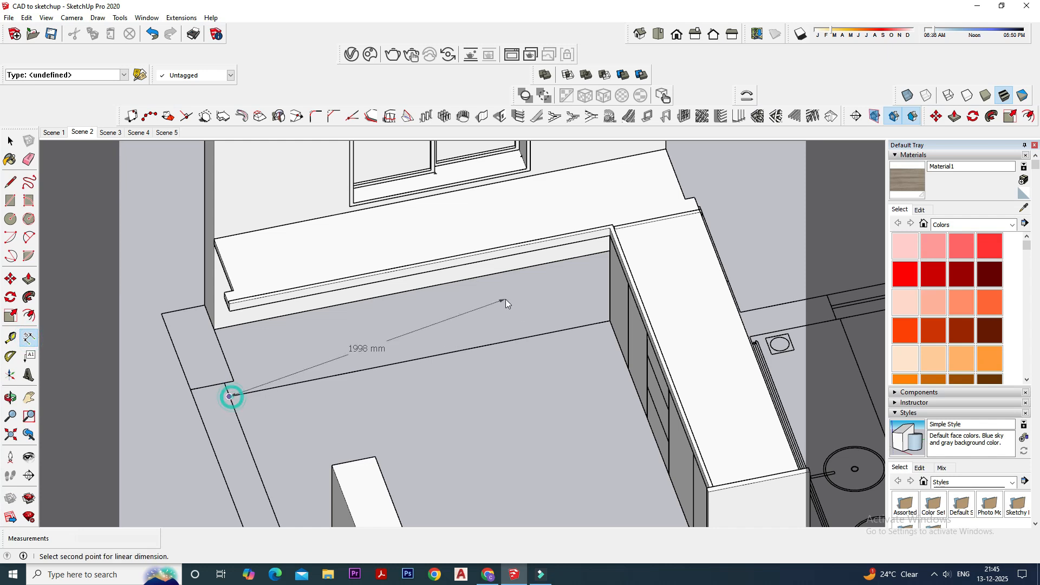
{"action": "left_click", "coordinate": [614, 337]}
{"action": "left_click", "coordinate": [10, 141]}
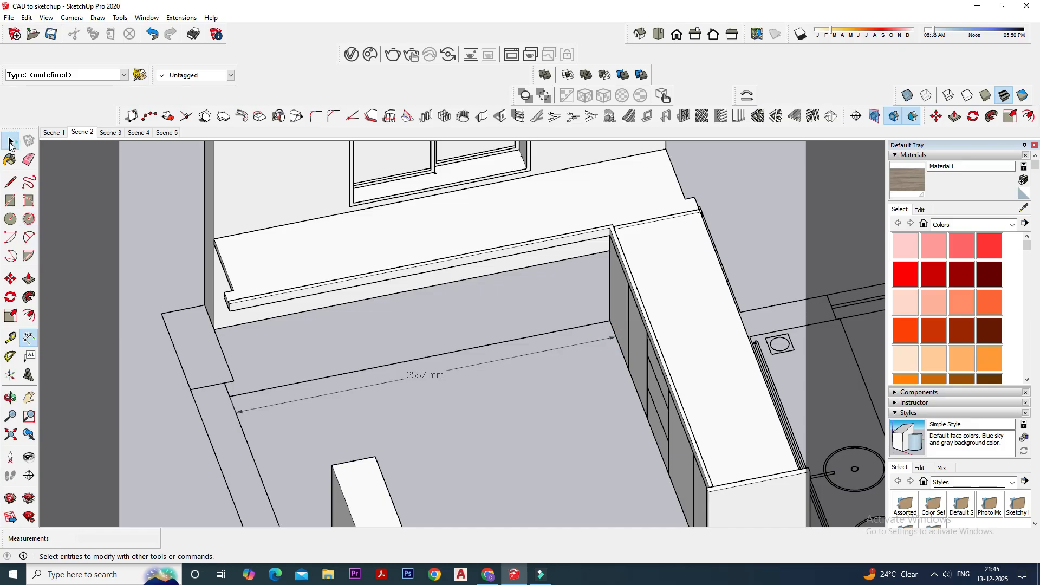
- Check the measurement units in the model information and close it
{"action": "left_click", "coordinate": [145, 18]}
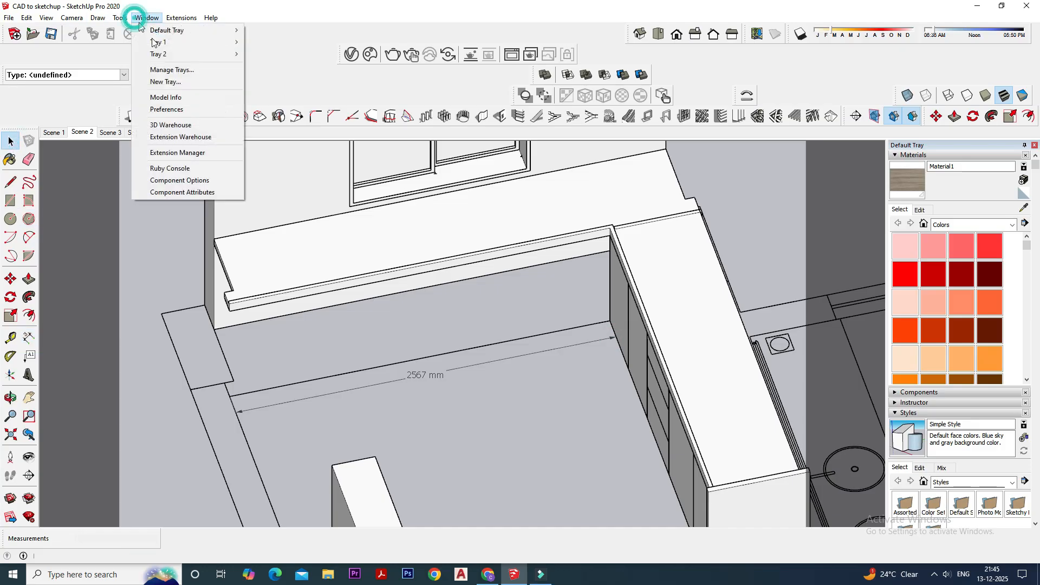
{"action": "left_click", "coordinate": [162, 92]}
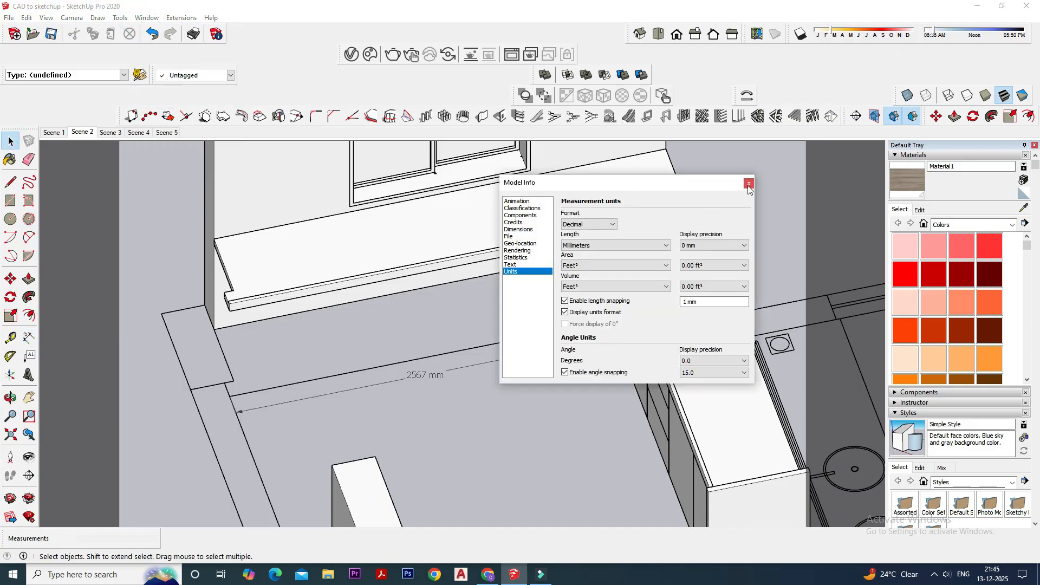
{"action": "left_click", "coordinate": [748, 183]}
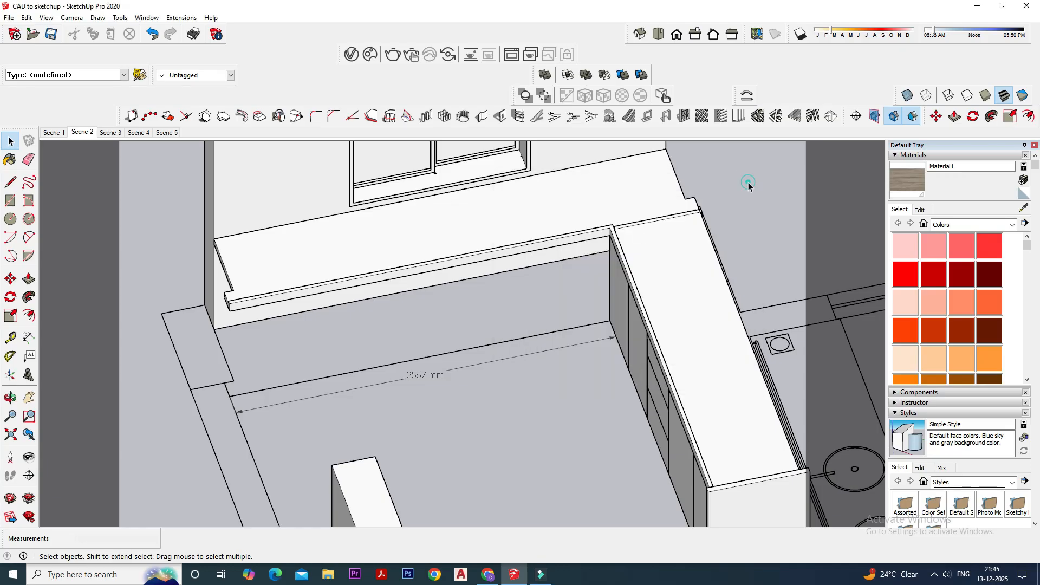
- Copy the pair of corner shutters from the hob side and paste it on the floor in front of the sink-side counter
{"action": "middle_click_drag", "start_coordinate": [466, 386], "coordinate": [545, 327]}
{"action": "left_click", "coordinate": [572, 278]}
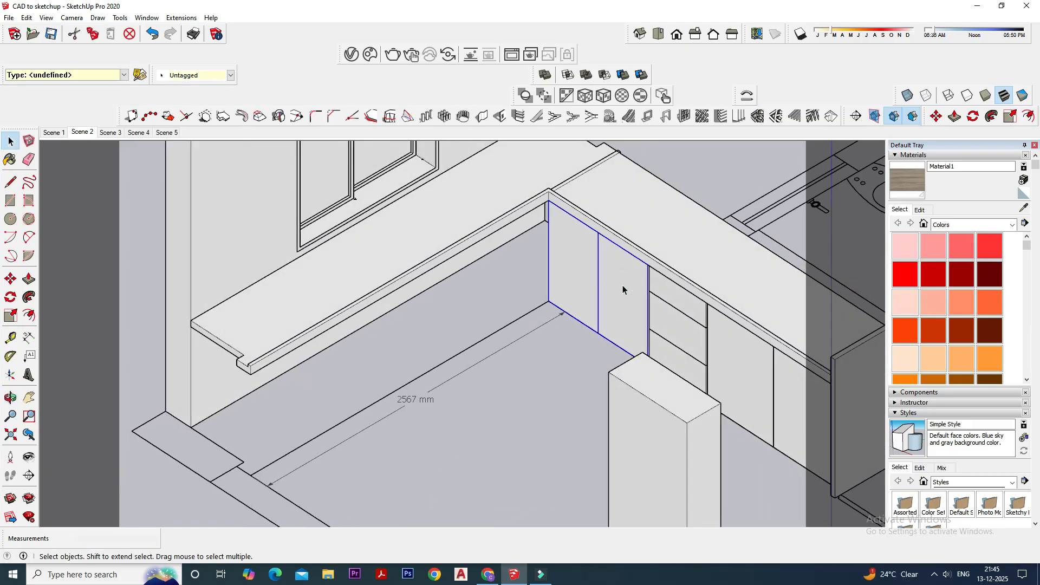
{"action": "key", "text": "ctrl+c"}
{"action": "key", "text": "ctrl+v"}
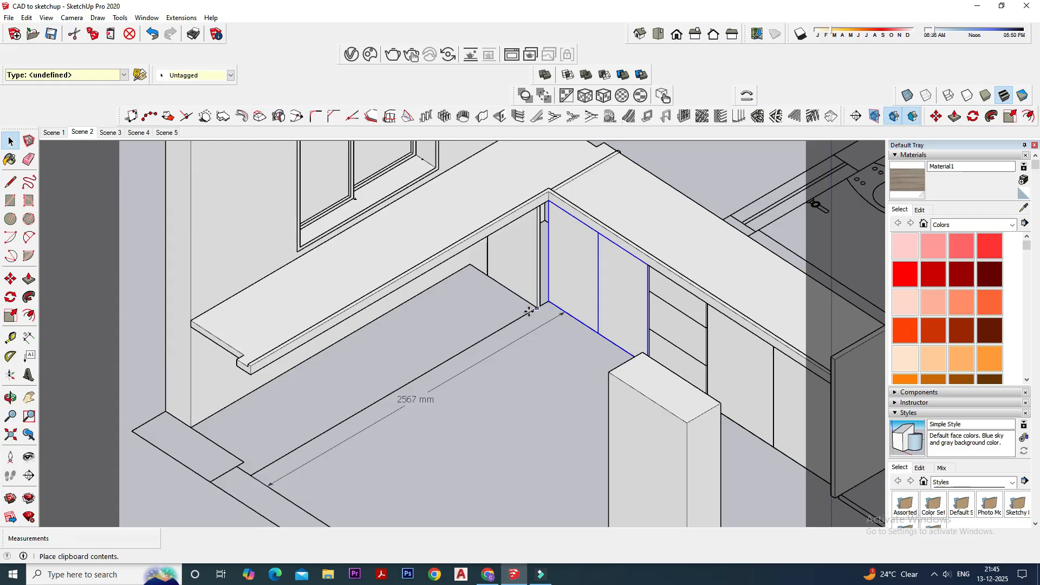
{"action": "left_click", "coordinate": [508, 408]}
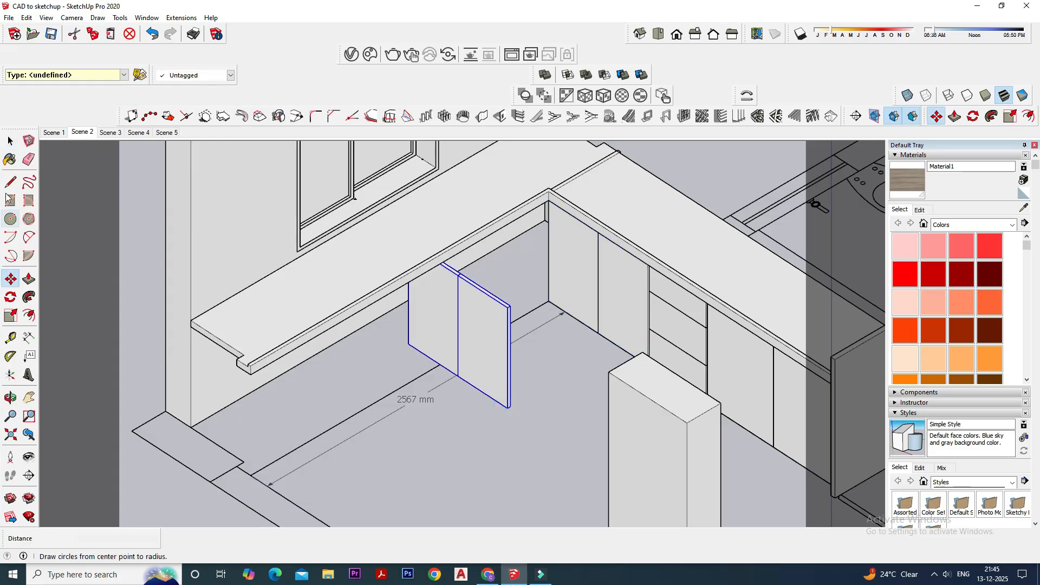
- Rotate the pasted shutter pair about the vertical axis from the joint between its shutters until it runs parallel to the sink-side counter
{"action": "left_click", "coordinate": [11, 297]}
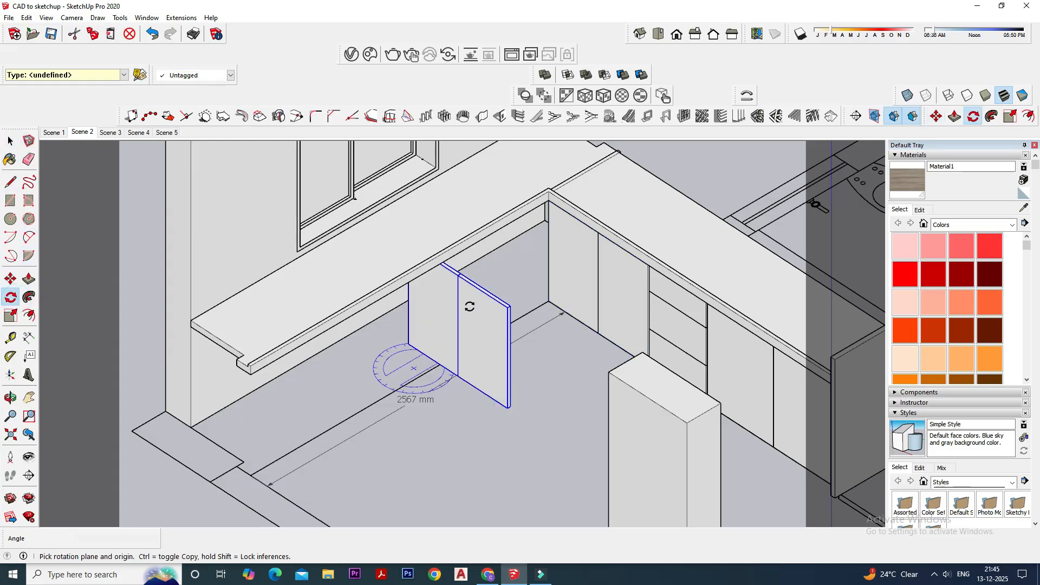
{"action": "middle_click_drag", "start_coordinate": [472, 387], "coordinate": [474, 342]}
{"action": "scroll", "coordinate": [458, 280], "scroll_direction": "up", "scroll_amount": 5}
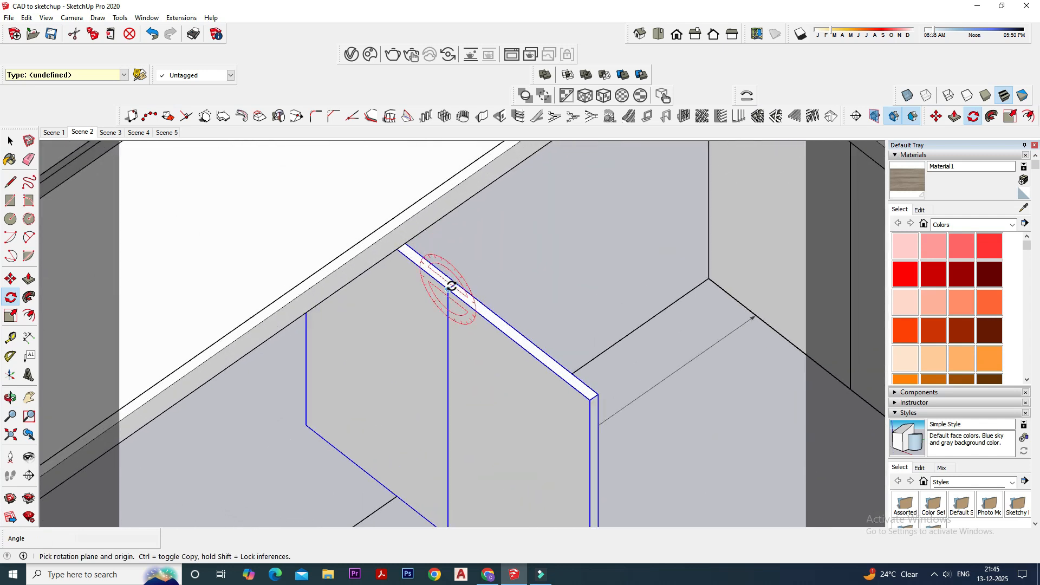
{"action": "key", "text": "Up"}
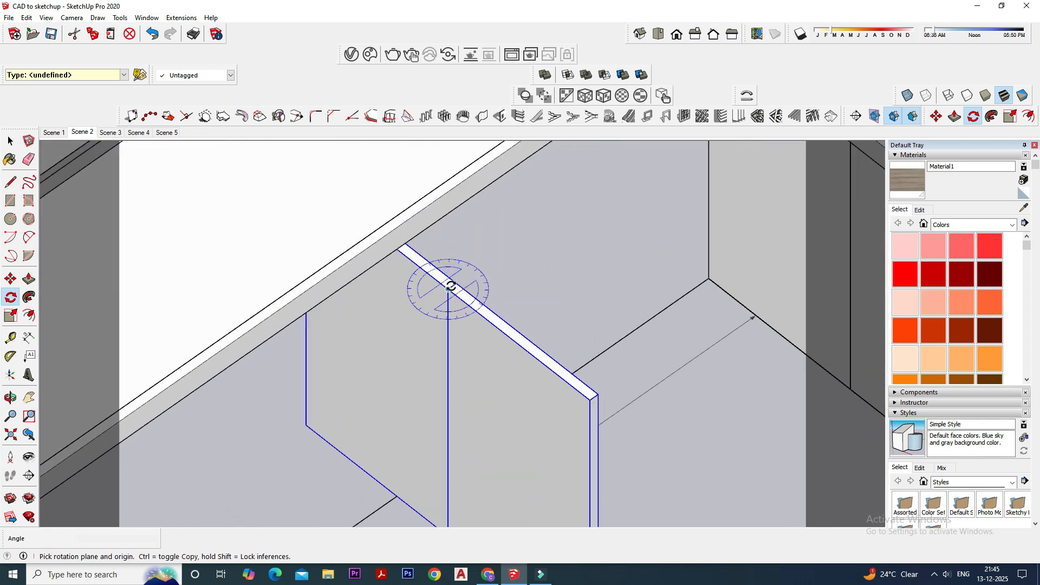
{"action": "left_click", "coordinate": [449, 289]}
{"action": "left_click", "coordinate": [590, 399]}
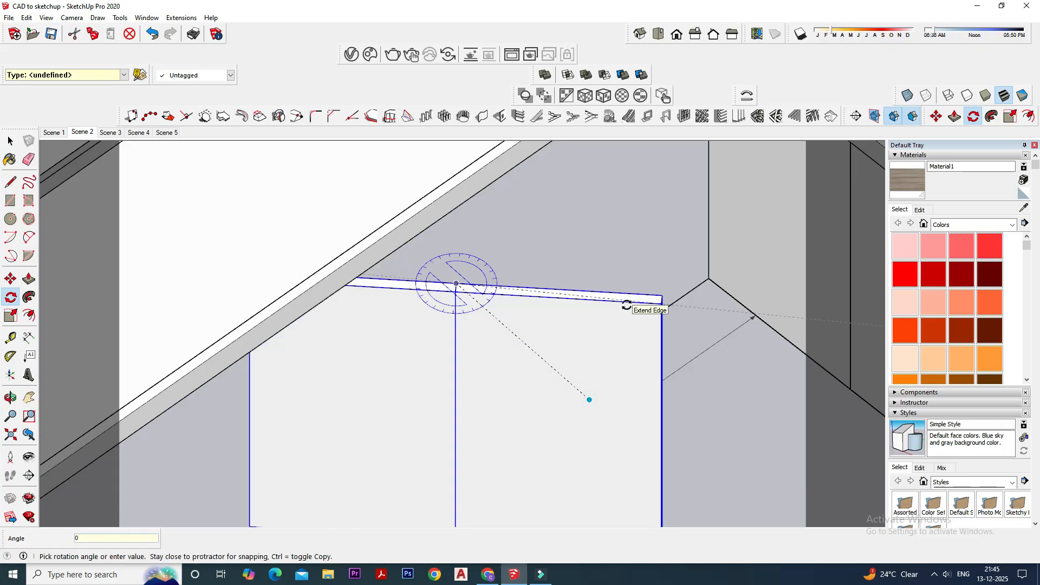
{"action": "left_click", "coordinate": [627, 305]}
{"action": "scroll", "coordinate": [471, 360], "scroll_direction": "down", "scroll_amount": 3}
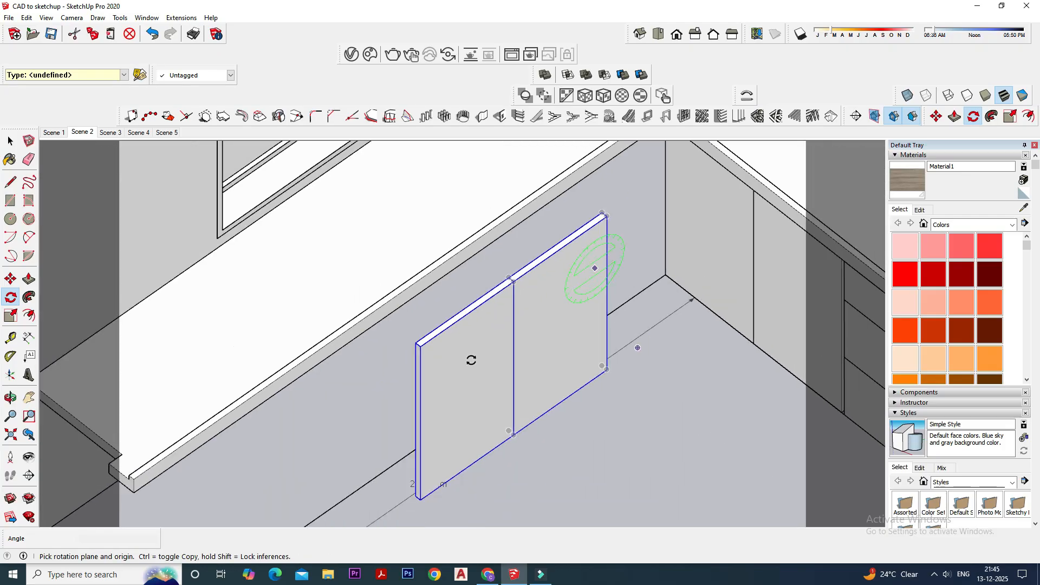
- Move the rotated shutter pair by its lower end corner into the inner corner under the sink-side counter
{"action": "left_click", "coordinate": [11, 142]}
{"action": "left_click", "coordinate": [10, 279]}
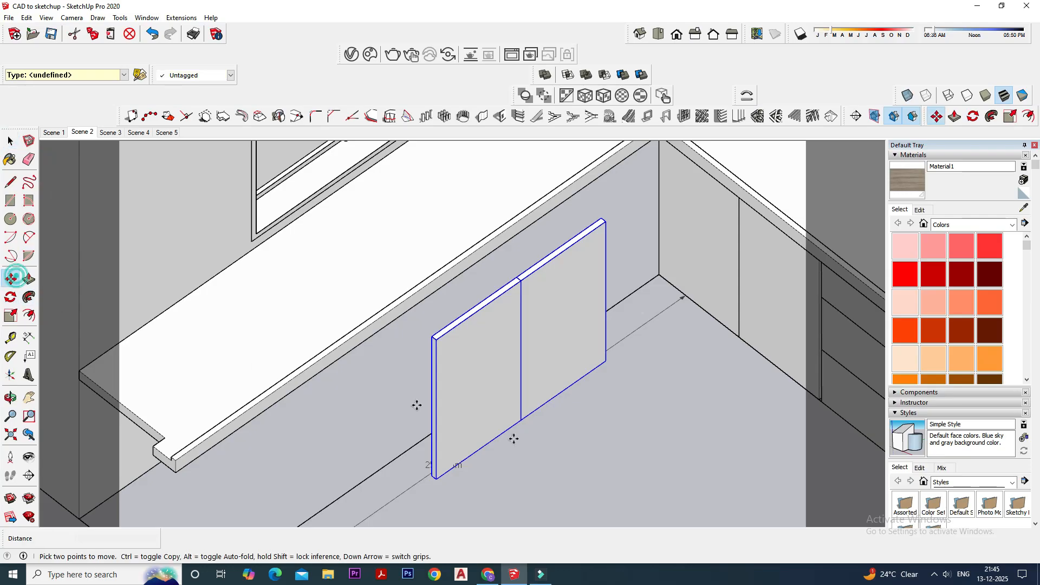
{"action": "scroll", "coordinate": [611, 377], "scroll_direction": "up", "scroll_amount": 4}
{"action": "left_click", "coordinate": [604, 352]}
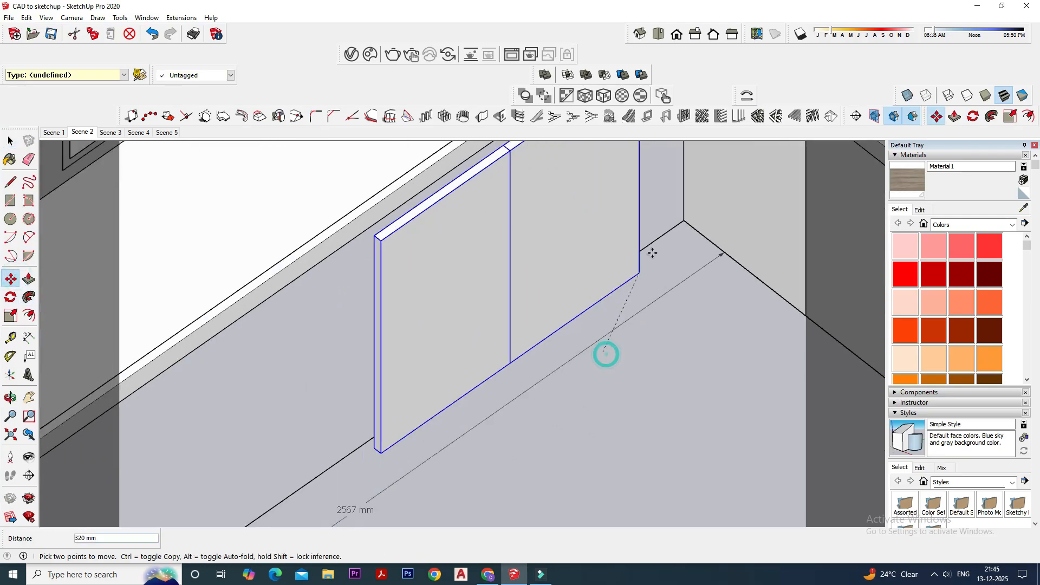
{"action": "left_click", "coordinate": [678, 222]}
{"action": "scroll", "coordinate": [496, 357], "scroll_direction": "down", "scroll_amount": 2}
{"action": "middle_click_drag", "start_coordinate": [496, 356], "coordinate": [459, 414]}
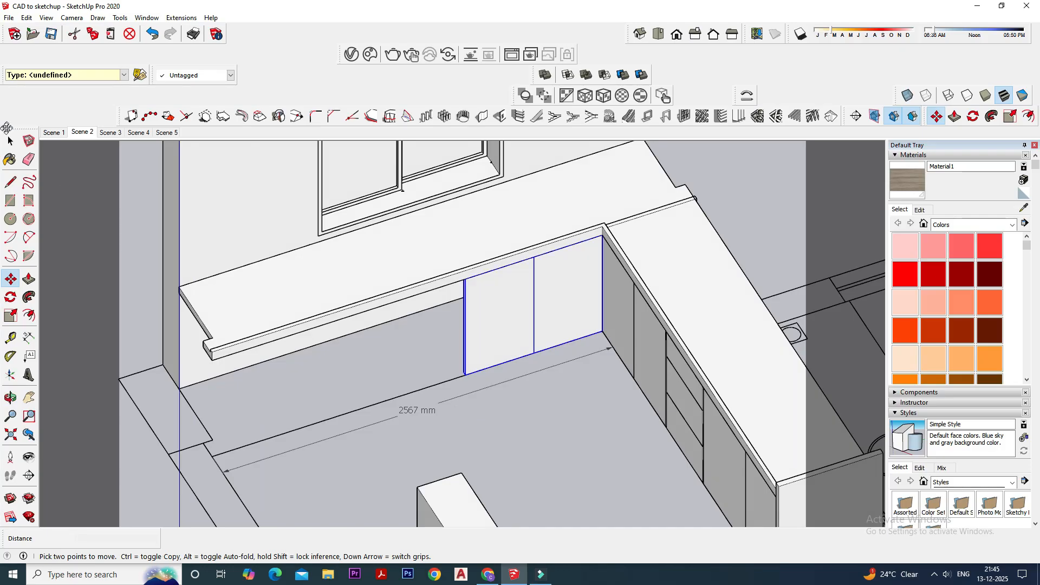
{"action": "left_click", "coordinate": [10, 141]}
{"action": "left_click", "coordinate": [578, 385]}
- Turn on X-ray display and scale down the height of the corner partition so it ends beneath the countertop surface
{"action": "middle_click_drag", "start_coordinate": [578, 385], "coordinate": [571, 355]}
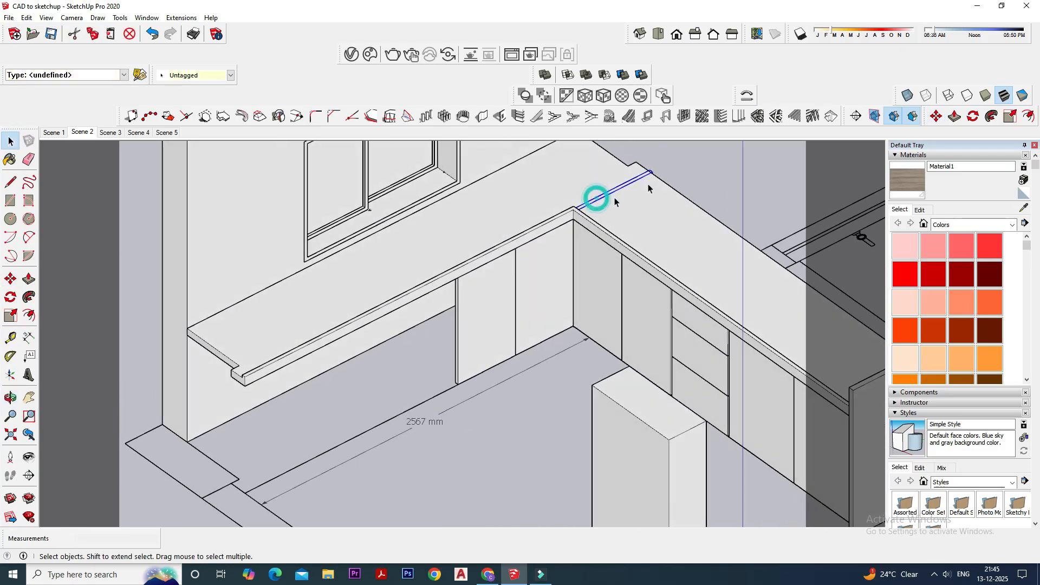
{"action": "middle_click_drag", "start_coordinate": [648, 183], "coordinate": [588, 184]}
{"action": "left_click", "coordinate": [29, 278]}
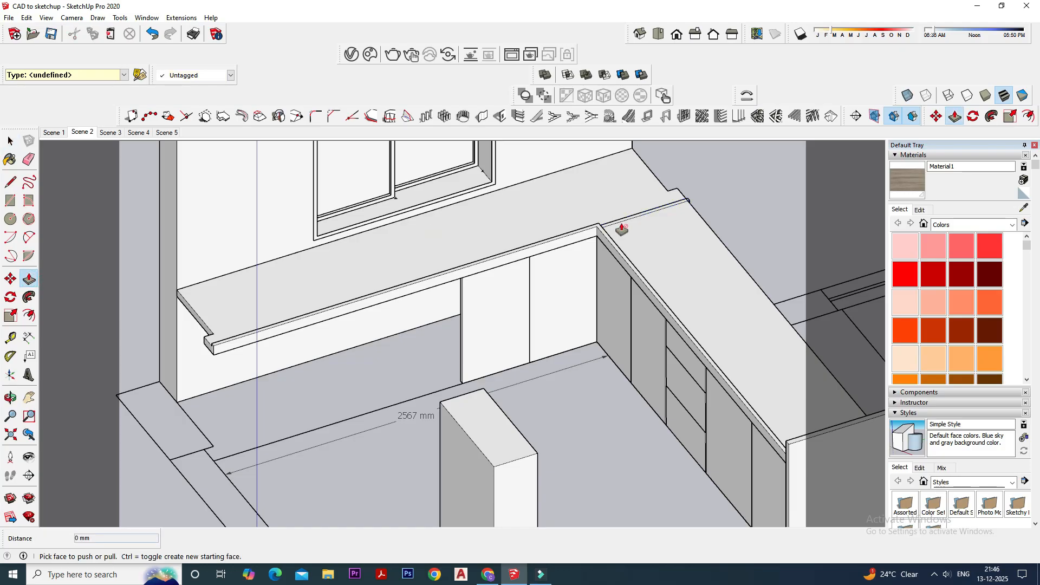
{"action": "left_click", "coordinate": [10, 141]}
{"action": "scroll", "coordinate": [742, 259], "scroll_direction": "up", "scroll_amount": 4}
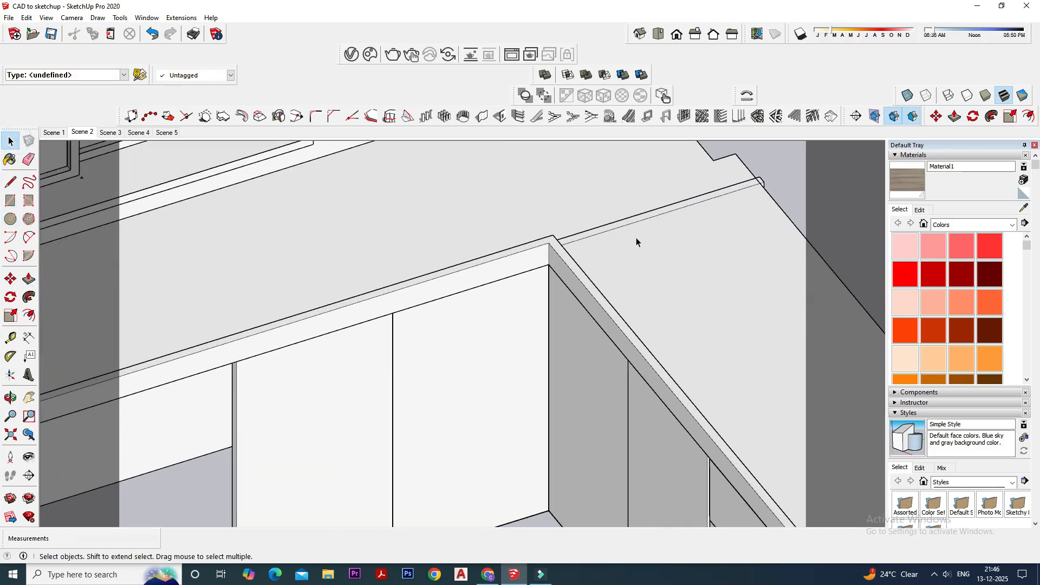
{"action": "left_click", "coordinate": [596, 232]}
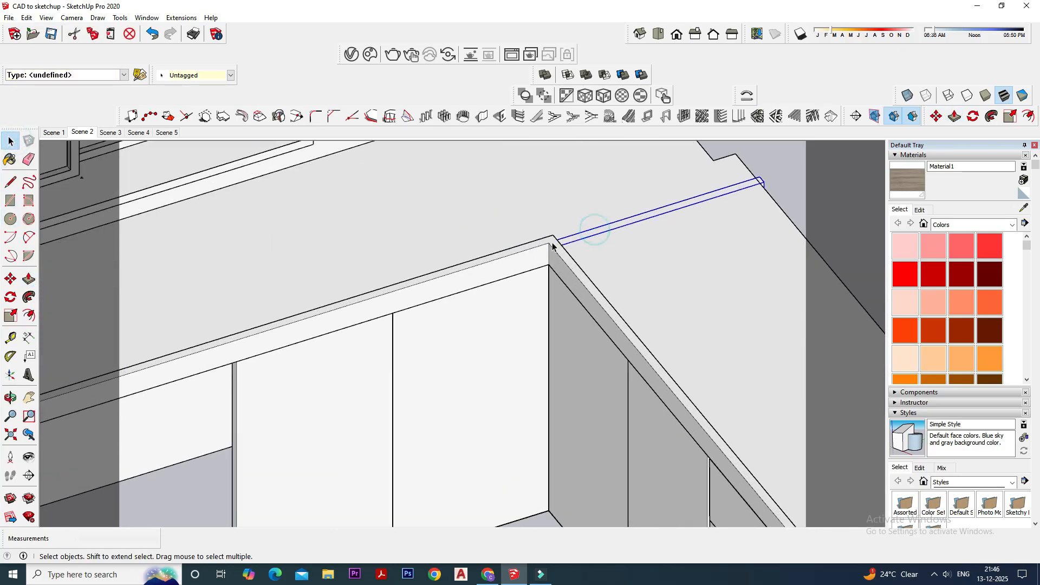
{"action": "left_click", "coordinate": [910, 98]}
{"action": "left_click", "coordinate": [10, 315]}
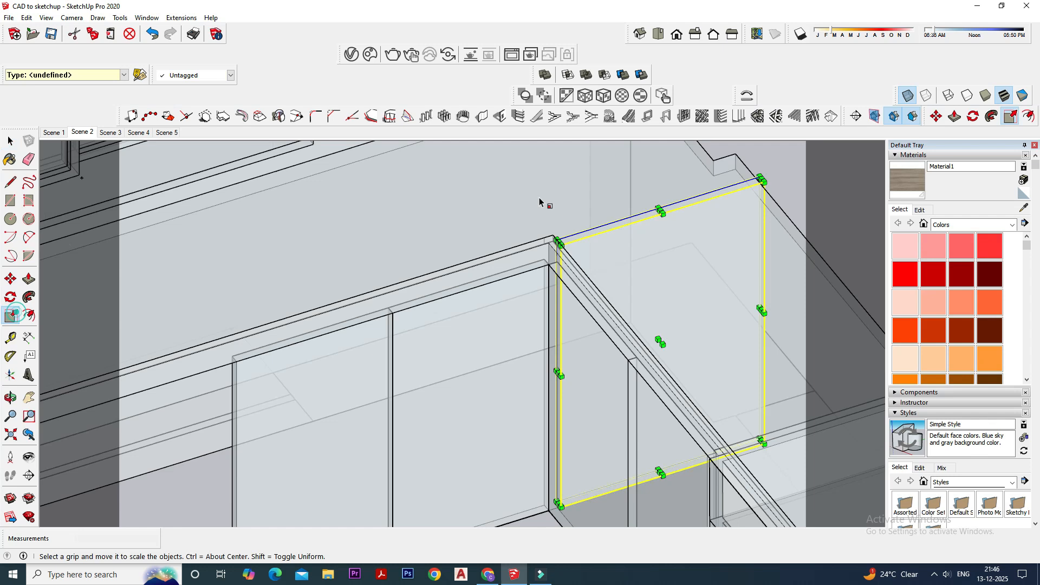
{"action": "left_click", "coordinate": [657, 208]}
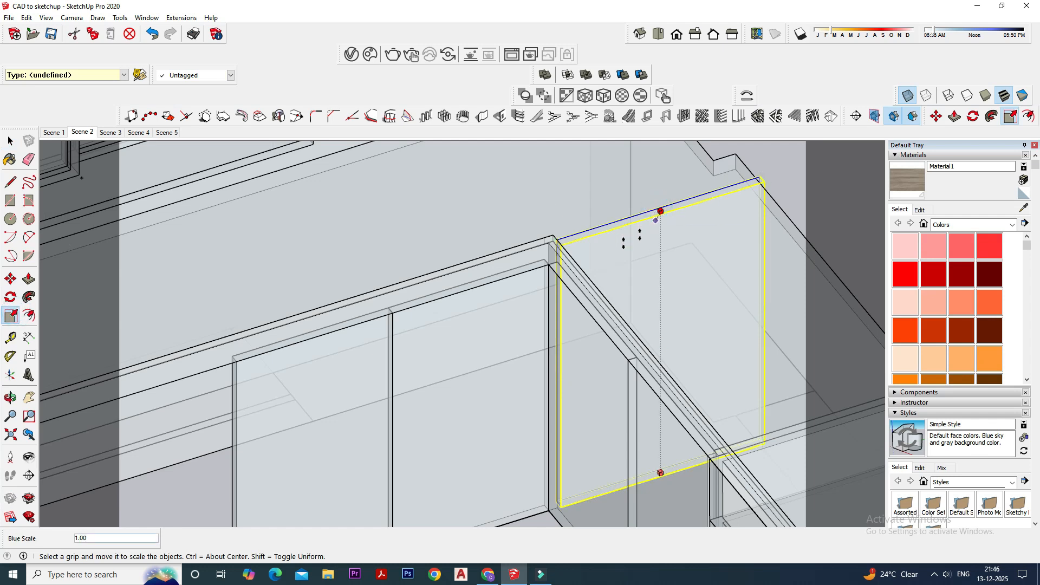
{"action": "left_click", "coordinate": [579, 257]}
{"action": "left_click", "coordinate": [10, 141]}
- Hide the hob-side shutter directly beside the drawer stack
{"action": "scroll", "coordinate": [571, 249], "scroll_direction": "down", "scroll_amount": 5}
{"action": "scroll", "coordinate": [571, 249], "scroll_direction": "down", "scroll_amount": 1}
{"action": "middle_click_drag", "start_coordinate": [635, 255], "coordinate": [821, 230]}
{"action": "middle_click_drag", "start_coordinate": [596, 263], "coordinate": [652, 274]}
{"action": "scroll", "coordinate": [656, 279], "scroll_direction": "up", "scroll_amount": 3}
{"action": "left_click", "coordinate": [667, 334]}
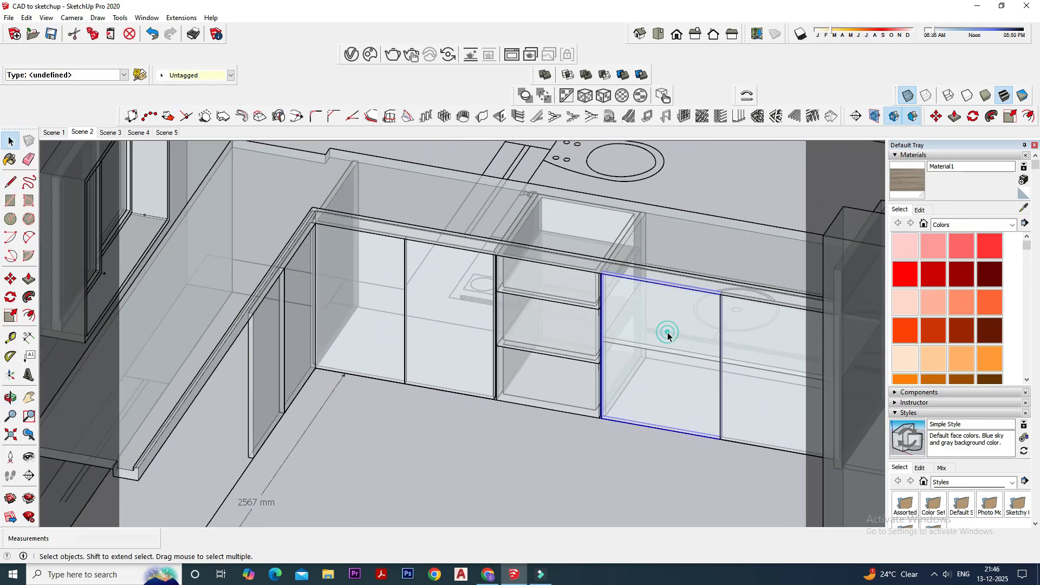
{"action": "right_click", "coordinate": [667, 333]}
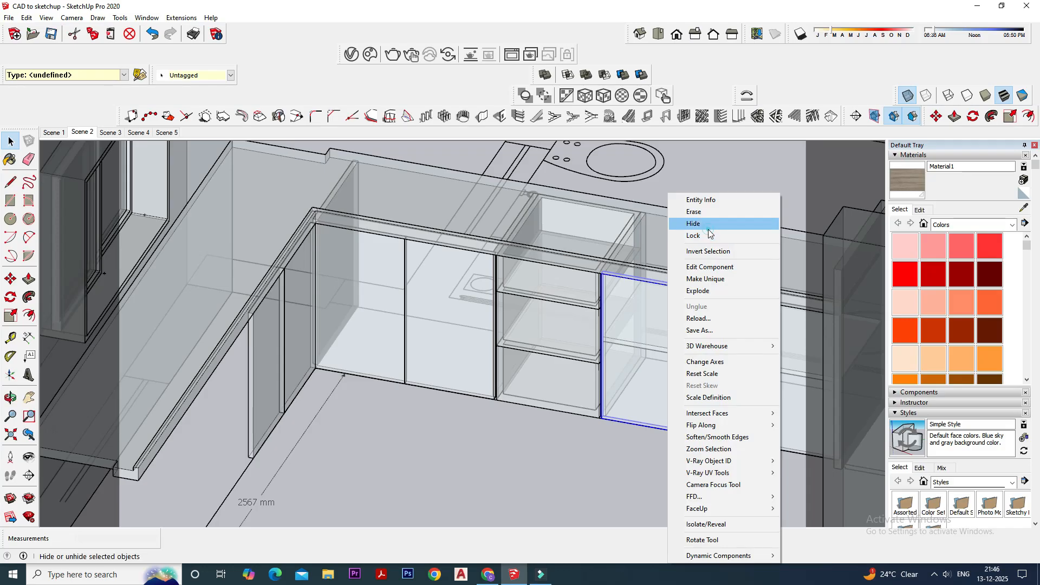
{"action": "left_click", "coordinate": [698, 223]}
- Open the shelf beside the drawers and push its drawer-side end face back about 13 mm to the partition
{"action": "left_click", "coordinate": [661, 327]}
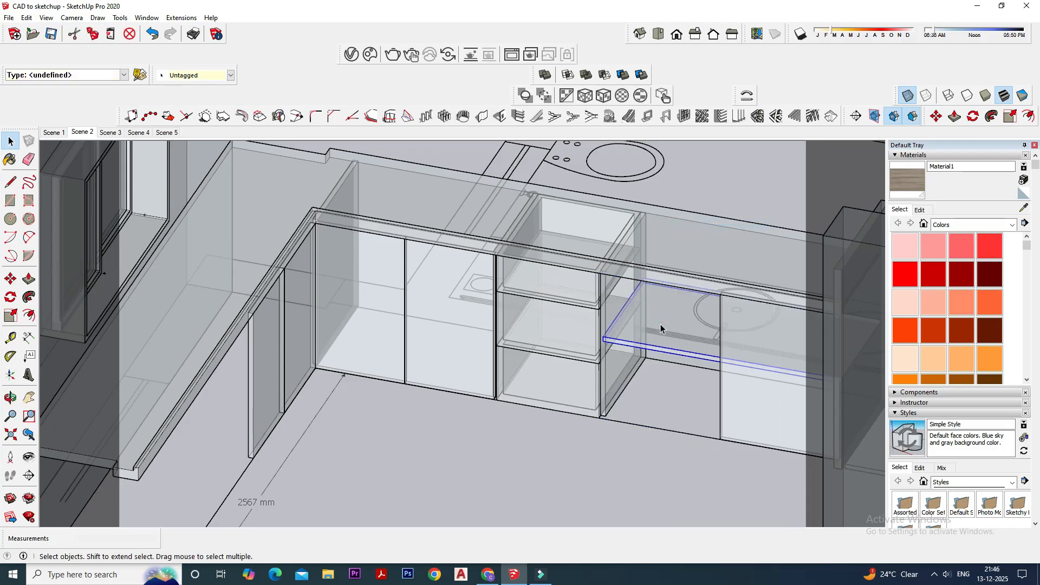
{"action": "left_click", "coordinate": [908, 97]}
{"action": "scroll", "coordinate": [616, 351], "scroll_direction": "down", "scroll_amount": 1}
{"action": "scroll", "coordinate": [630, 352], "scroll_direction": "up", "scroll_amount": 6}
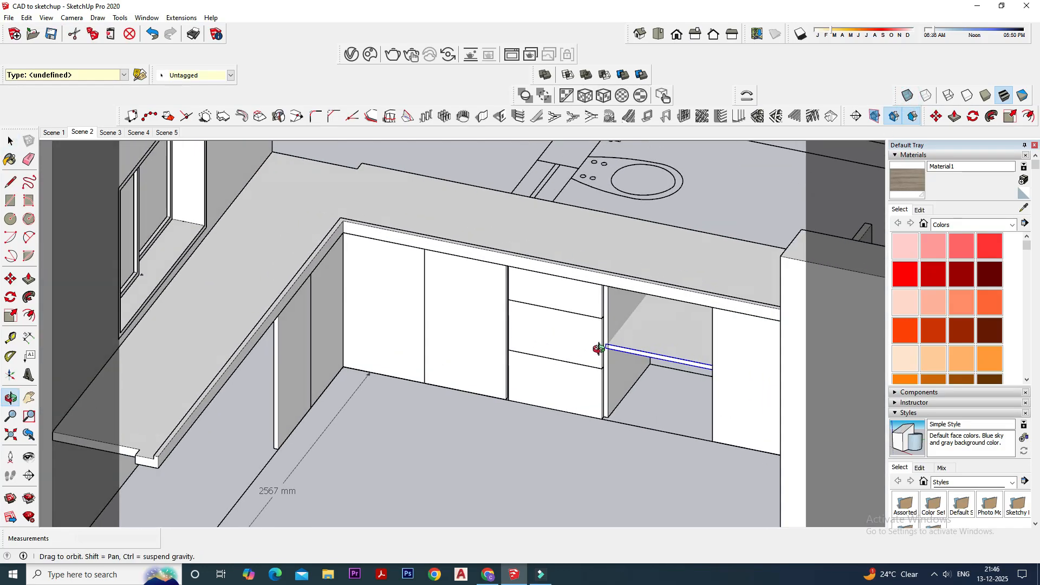
{"action": "scroll", "coordinate": [646, 345], "scroll_direction": "down", "scroll_amount": 1}
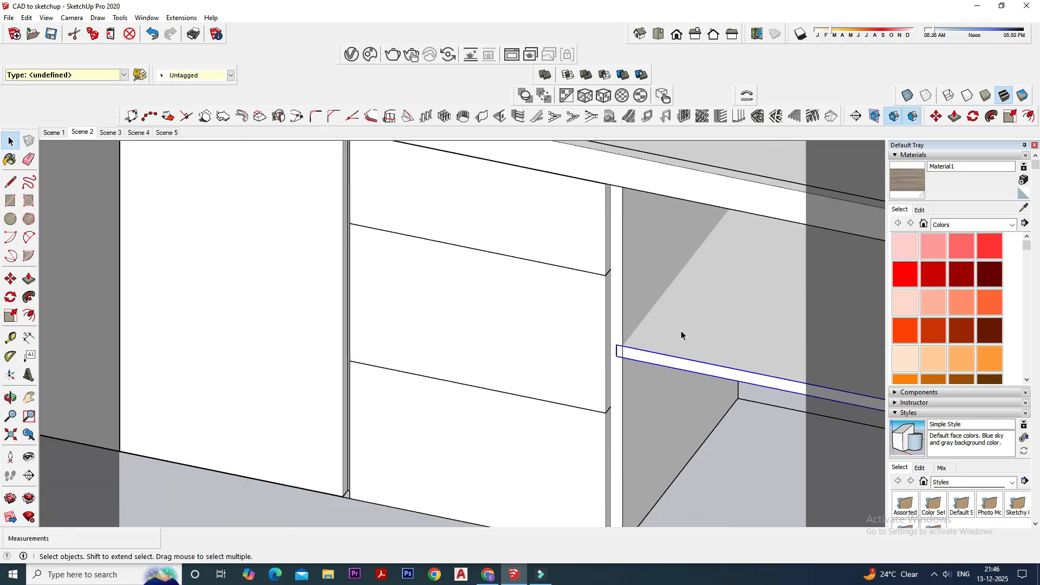
{"action": "double_click", "coordinate": [681, 331]}
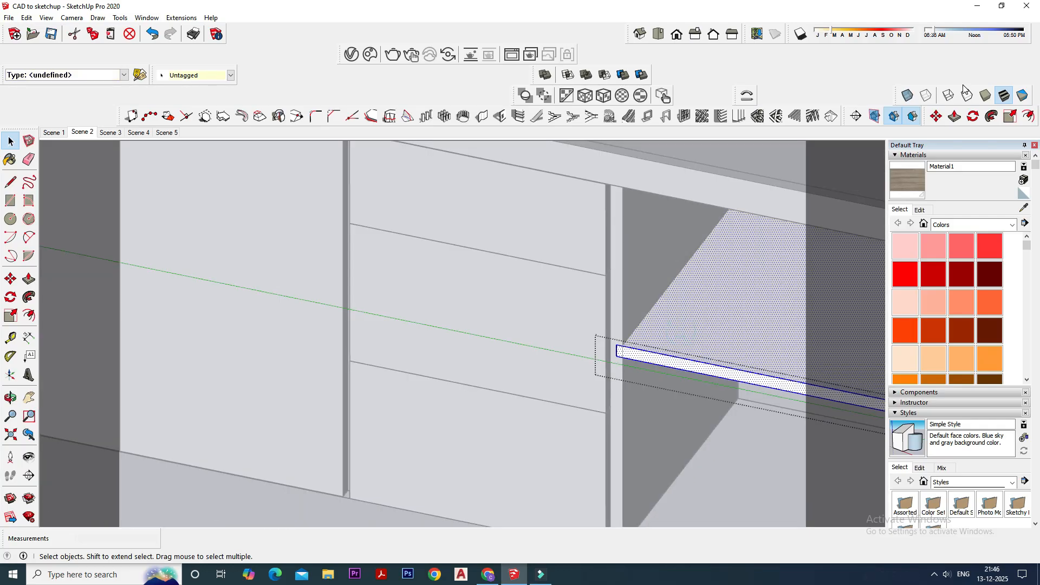
{"action": "middle_click_drag", "start_coordinate": [639, 295], "coordinate": [785, 223]}
{"action": "key", "text": "p"}
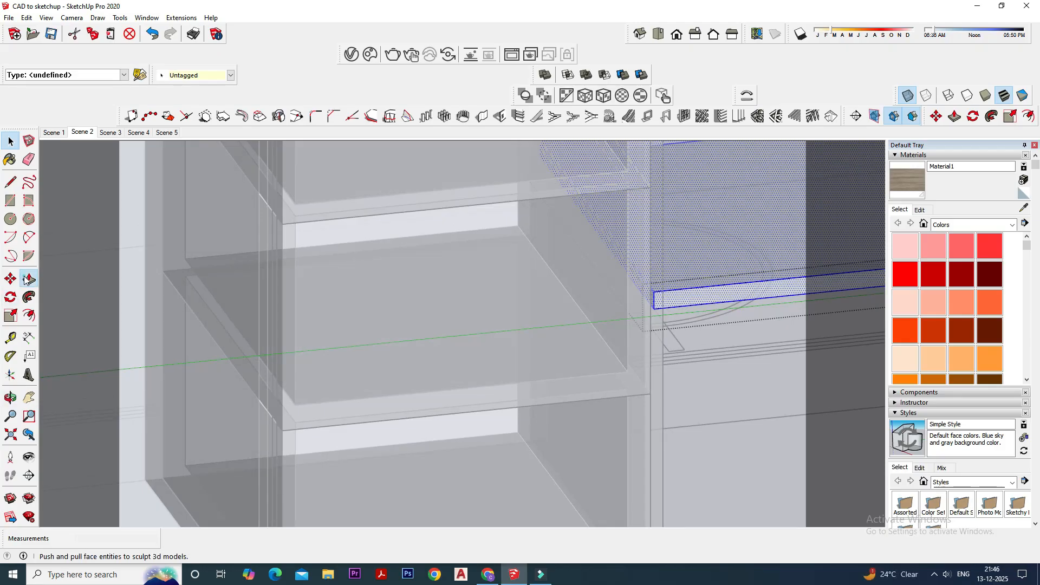
{"action": "scroll", "coordinate": [650, 297], "scroll_direction": "up", "scroll_amount": 4}
{"action": "left_click_drag", "start_coordinate": [634, 308], "coordinate": [652, 347]}
{"action": "scroll", "coordinate": [567, 359], "scroll_direction": "down", "scroll_amount": 5}
{"action": "scroll", "coordinate": [484, 365], "scroll_direction": "down", "scroll_amount": 4}
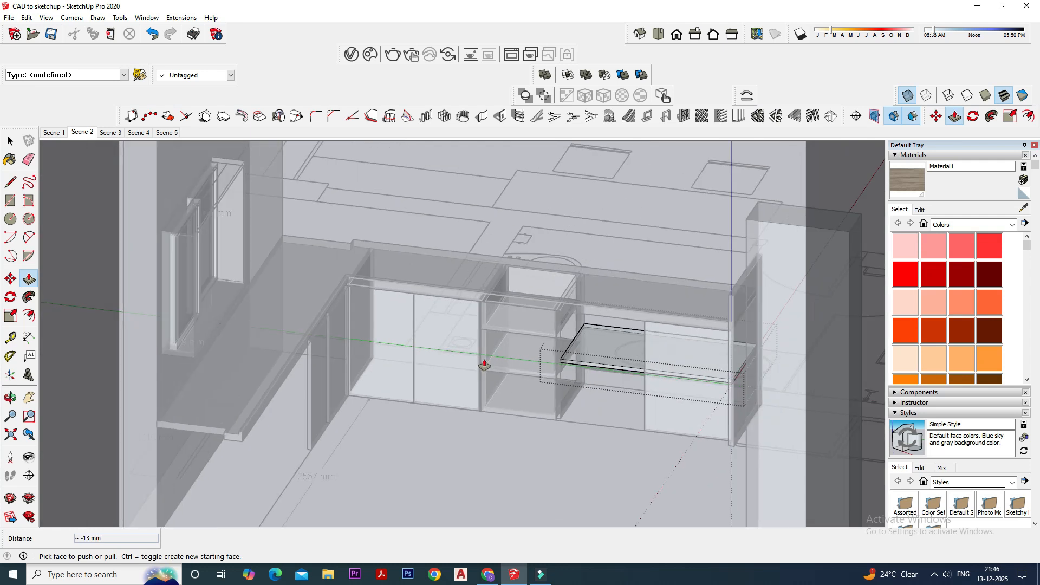
{"action": "key", "text": "space"}
{"action": "left_click", "coordinate": [574, 444]}
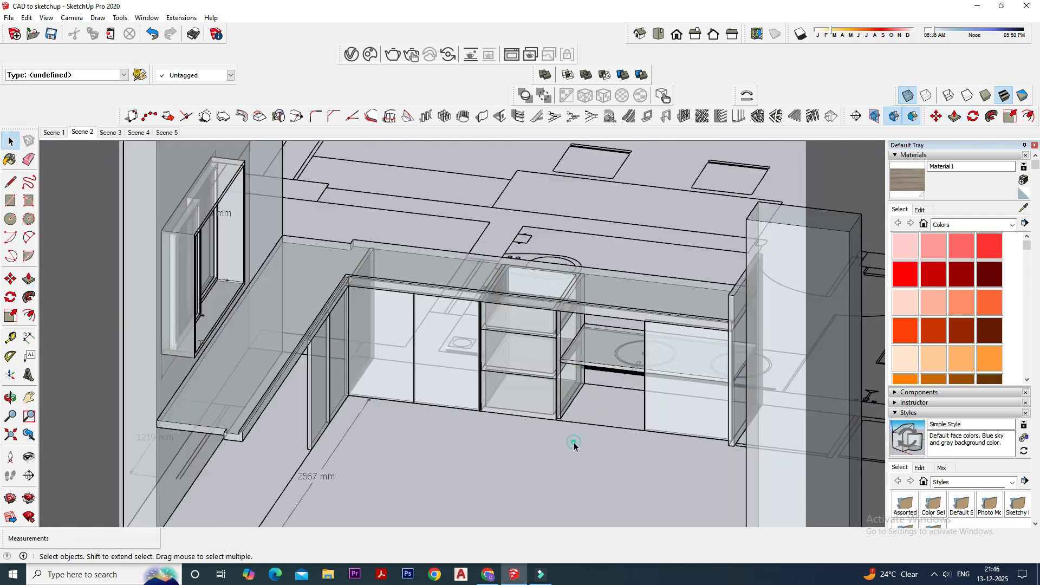
- Copy the shelf about 1754 mm along the counter into the corner compartment, ending at the partition beside the drawers
{"action": "left_click", "coordinate": [595, 361]}
{"action": "middle_click_drag", "start_coordinate": [608, 370], "coordinate": [635, 371]}
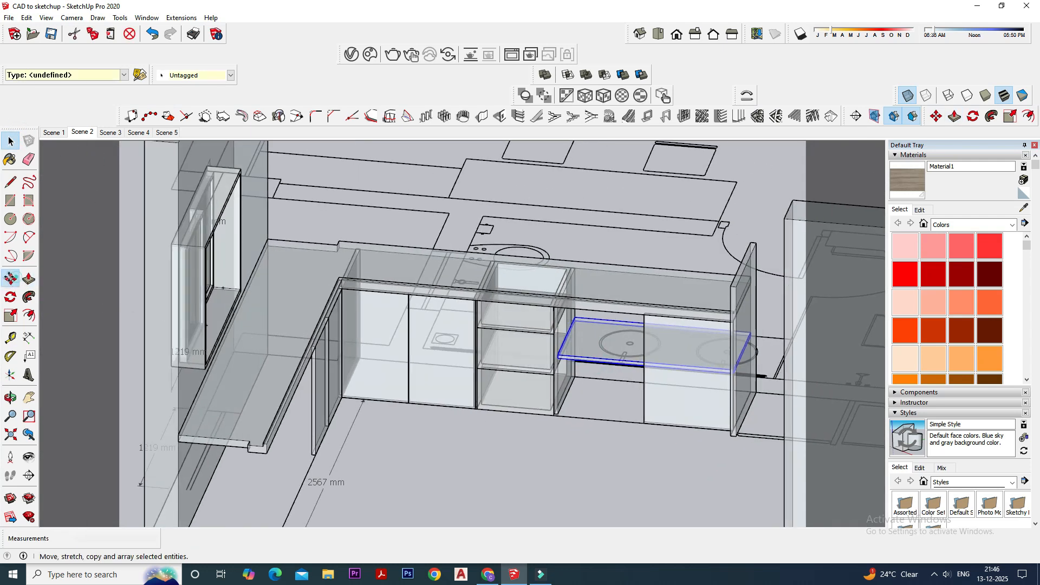
{"action": "left_click", "coordinate": [15, 277]}
{"action": "scroll", "coordinate": [721, 374], "scroll_direction": "up", "scroll_amount": 4}
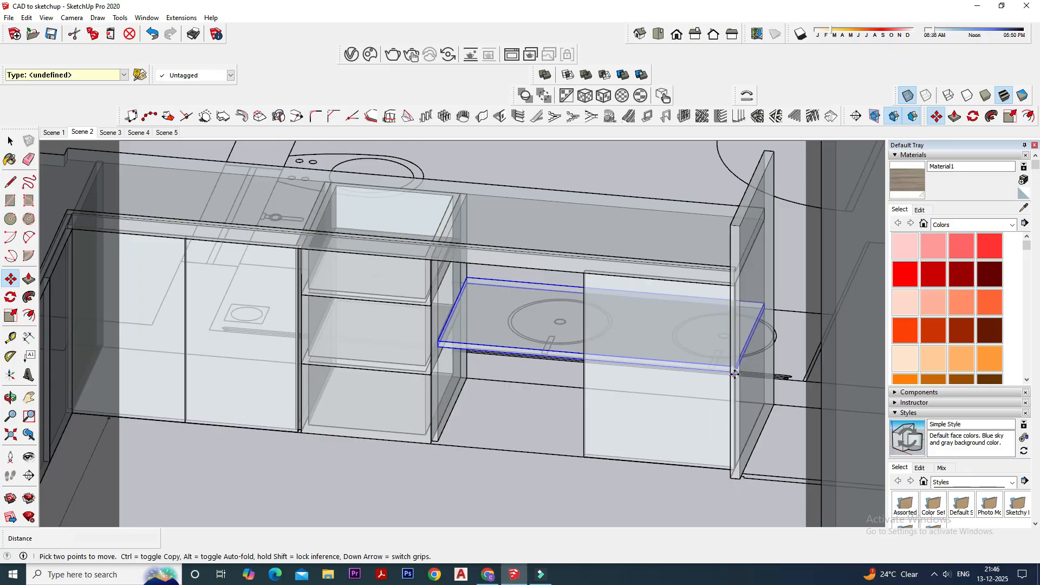
{"action": "left_click", "coordinate": [734, 374]}
{"action": "key", "text": "ctrl"}
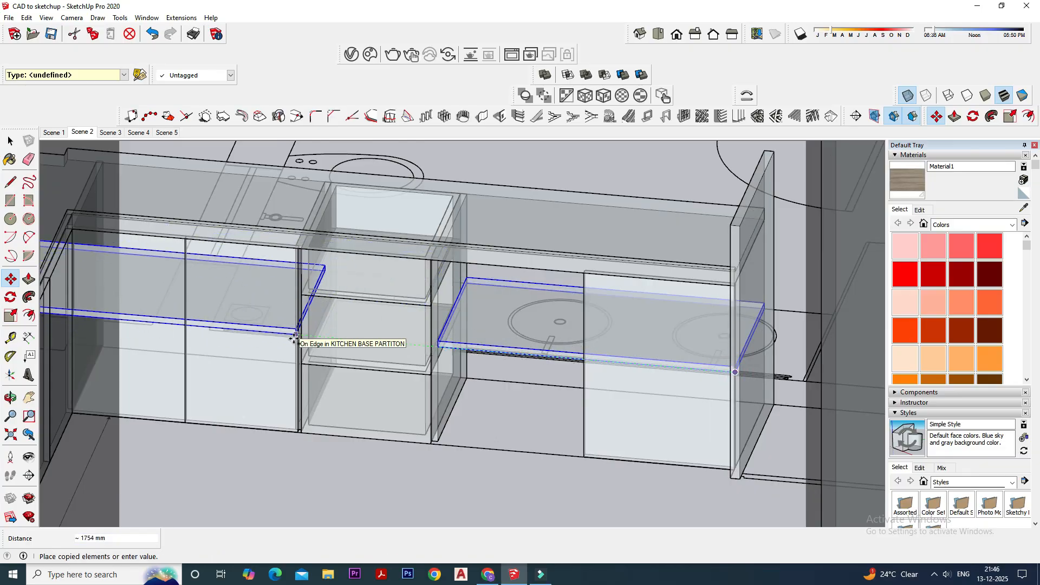
{"action": "left_click", "coordinate": [294, 338]}
{"action": "scroll", "coordinate": [526, 356], "scroll_direction": "down", "scroll_amount": 3}
{"action": "middle_click_drag", "start_coordinate": [523, 355], "coordinate": [456, 369]}
{"action": "left_click", "coordinate": [10, 141]}
{"action": "left_click", "coordinate": [475, 427]}
- Unhide the last hidden shutter and turn off the X-ray display
{"action": "scroll", "coordinate": [314, 382], "scroll_direction": "up", "scroll_amount": 2}
{"action": "scroll", "coordinate": [579, 370], "scroll_direction": "up", "scroll_amount": 2}
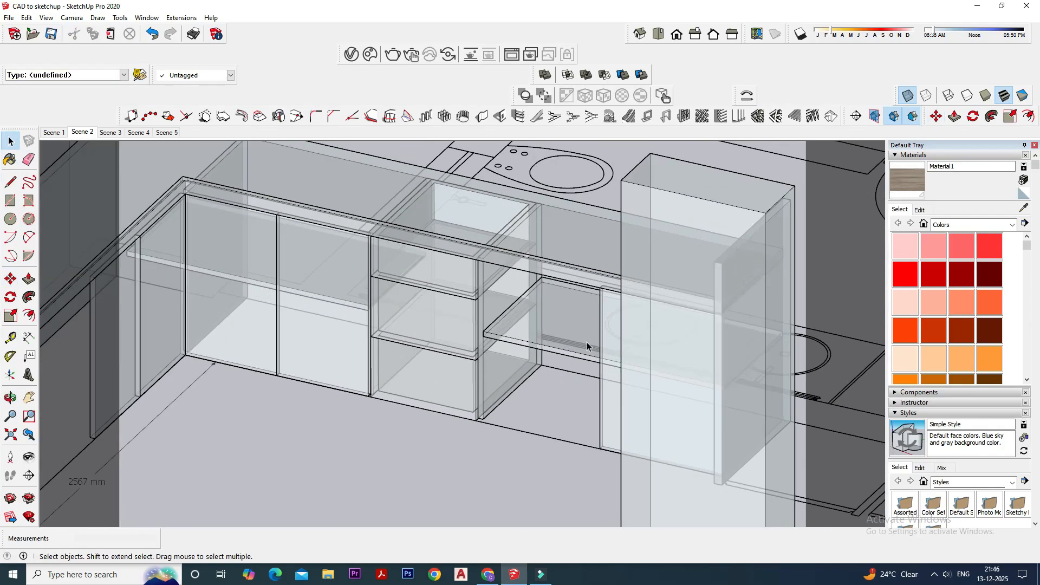
{"action": "left_click", "coordinate": [26, 17]}
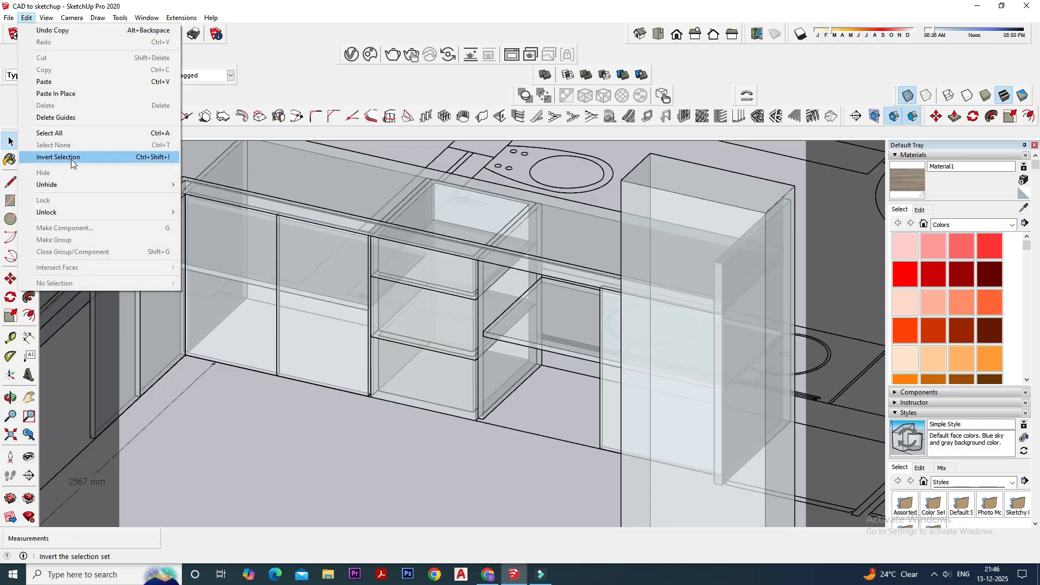
{"action": "left_click", "coordinate": [77, 179]}
{"action": "left_click", "coordinate": [193, 197]}
{"action": "scroll", "coordinate": [489, 383], "scroll_direction": "down", "scroll_amount": 2}
{"action": "scroll", "coordinate": [243, 312], "scroll_direction": "up", "scroll_amount": 2}
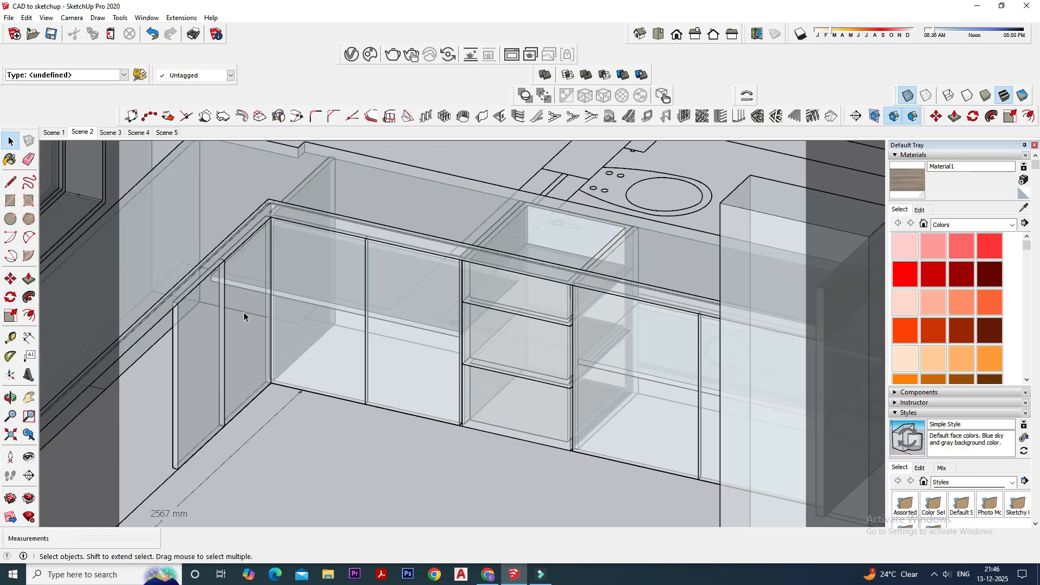
{"action": "left_click", "coordinate": [907, 95]}
- Hide the pair of shutters under the sink-side counter
{"action": "middle_click_drag", "start_coordinate": [325, 320], "coordinate": [267, 309]}
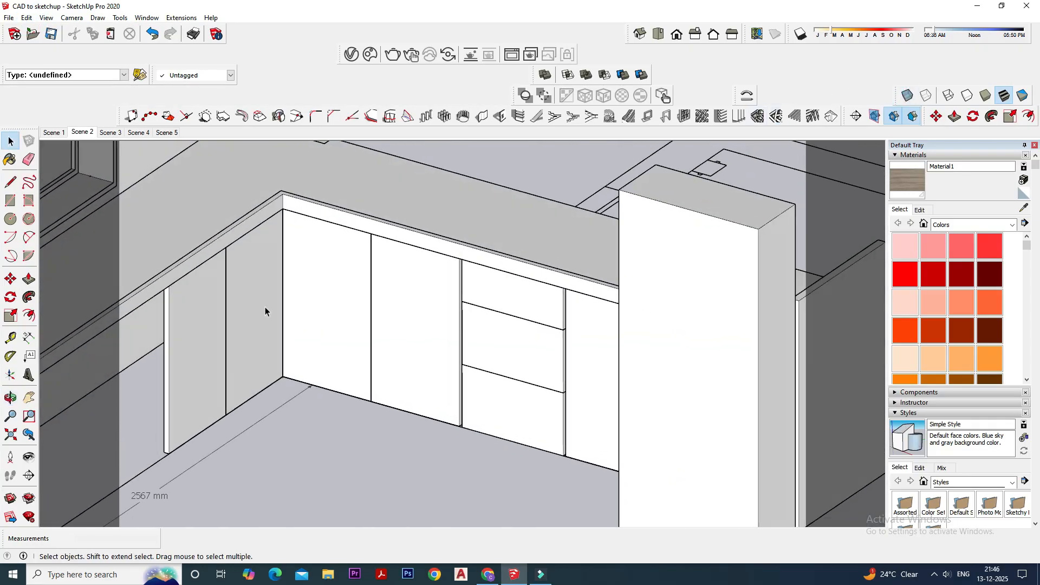
{"action": "left_click", "coordinate": [227, 313]}
{"action": "right_click", "coordinate": [201, 319]}
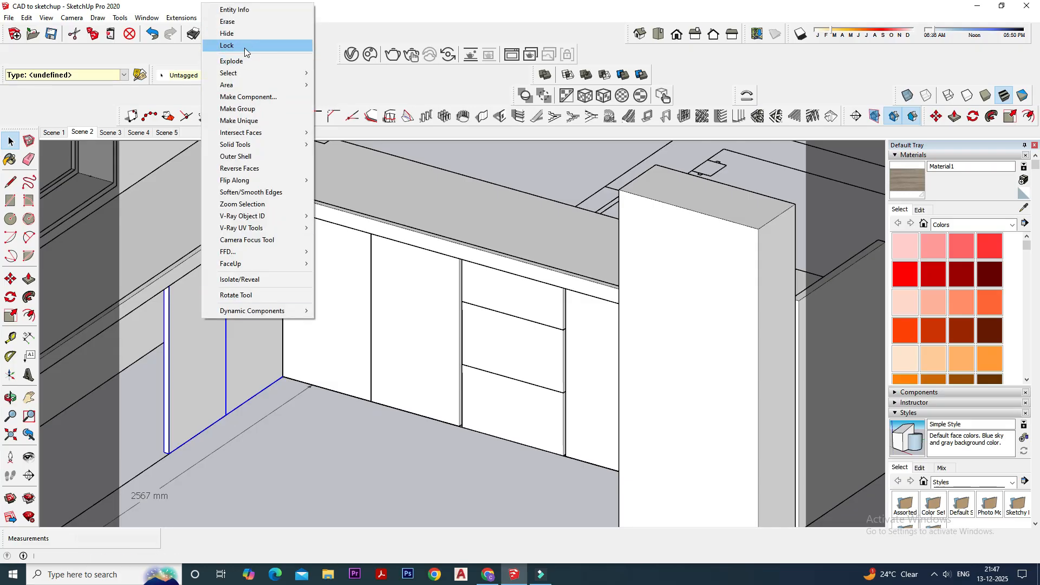
{"action": "left_click", "coordinate": [258, 22]}
- Hide the two hob-side shutters that cover the corner compartment and its shelf
{"action": "middle_click_drag", "start_coordinate": [295, 310], "coordinate": [368, 325]}
{"action": "right_click", "coordinate": [367, 320]}
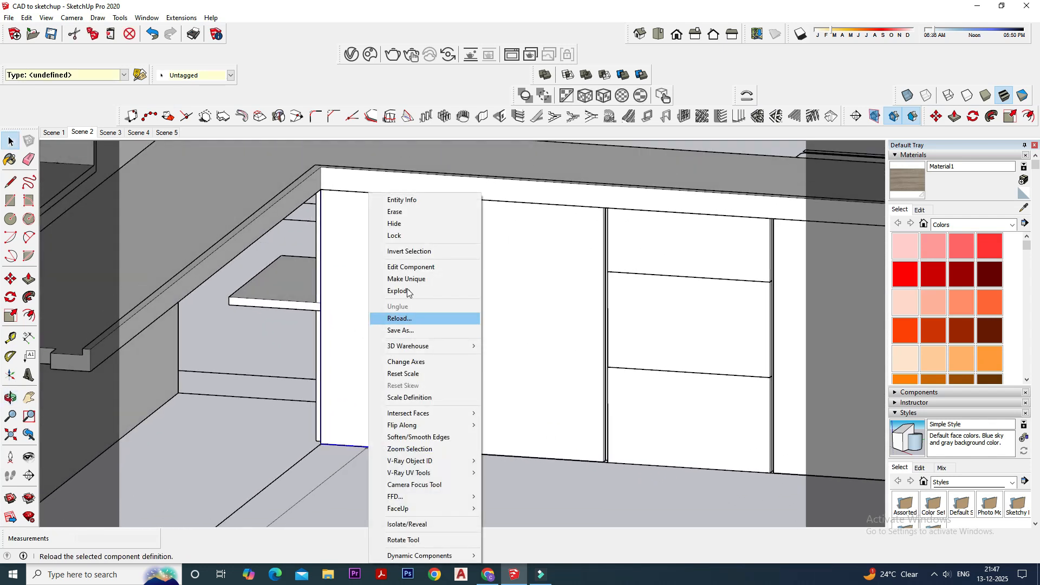
{"action": "left_click", "coordinate": [408, 222]}
{"action": "middle_click_drag", "start_coordinate": [400, 309], "coordinate": [366, 325]}
{"action": "right_click", "coordinate": [494, 298]}
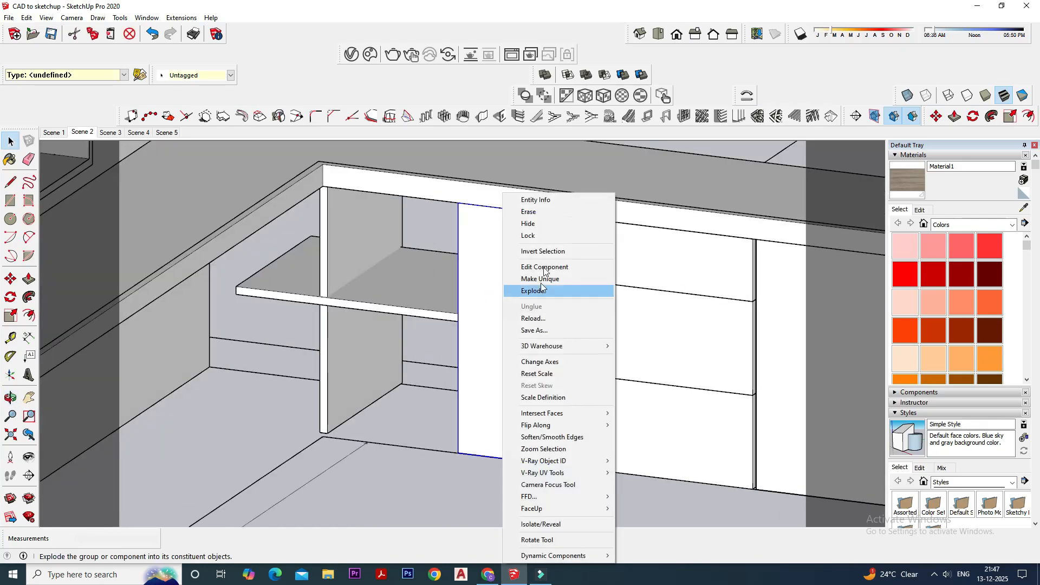
{"action": "left_click", "coordinate": [540, 222]}
- Scale the corner compartment's shelf along the counter to about 0.75 so that it ends at the corner partition
{"action": "middle_click_drag", "start_coordinate": [457, 295], "coordinate": [340, 296]}
{"action": "scroll", "coordinate": [340, 296], "scroll_direction": "up", "scroll_amount": 1}
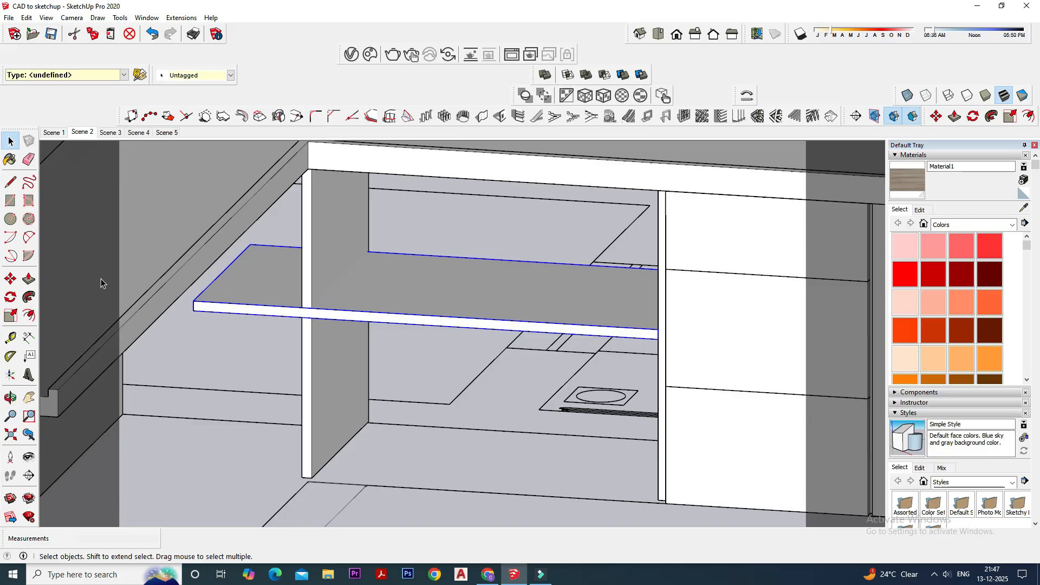
{"action": "left_click", "coordinate": [12, 316]}
{"action": "left_click_drag", "start_coordinate": [221, 277], "coordinate": [331, 291]}
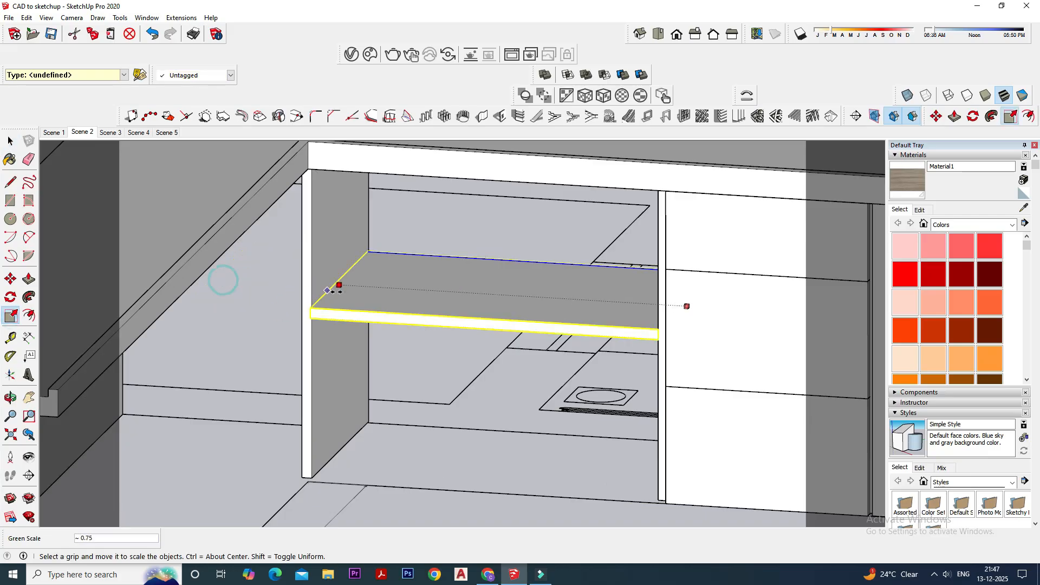
- Scale the corner shelf's depth from its front edge to about 0.98, in line with the partition
{"action": "middle_click_drag", "start_coordinate": [325, 297], "coordinate": [462, 350]}
{"action": "scroll", "coordinate": [462, 350], "scroll_direction": "up", "scroll_amount": 5}
{"action": "middle_click_drag", "start_coordinate": [473, 304], "coordinate": [487, 351]}
{"action": "left_click", "coordinate": [479, 324]}
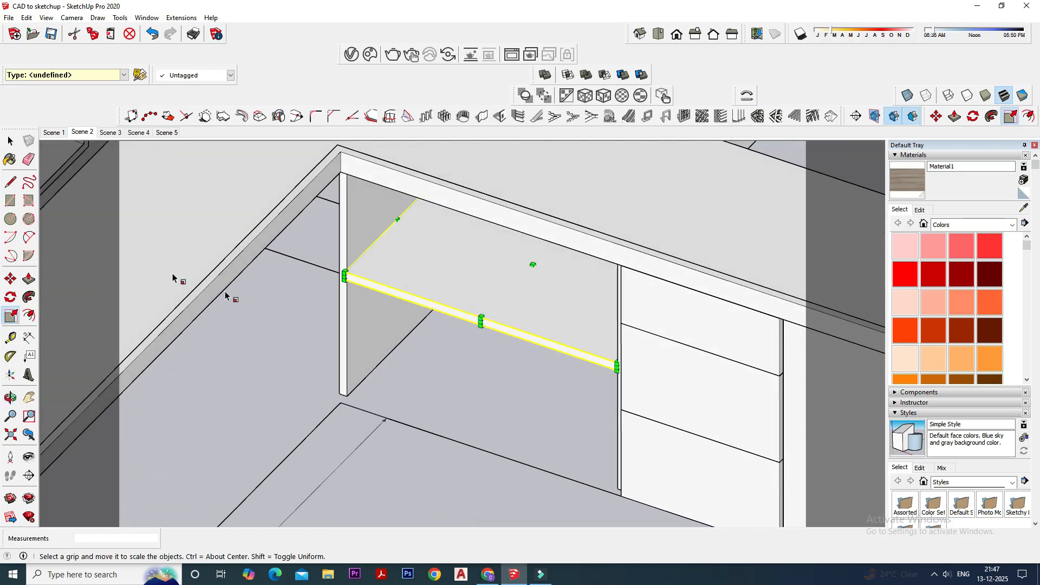
{"action": "left_click_drag", "start_coordinate": [480, 324], "coordinate": [347, 246]}
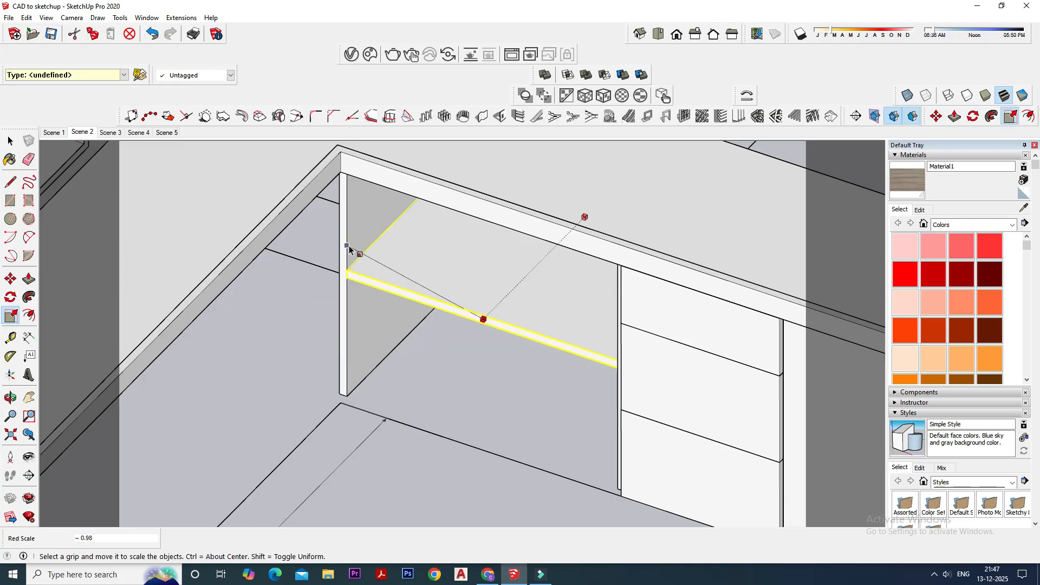
{"action": "key", "text": "space"}
{"action": "left_click", "coordinate": [381, 378]}
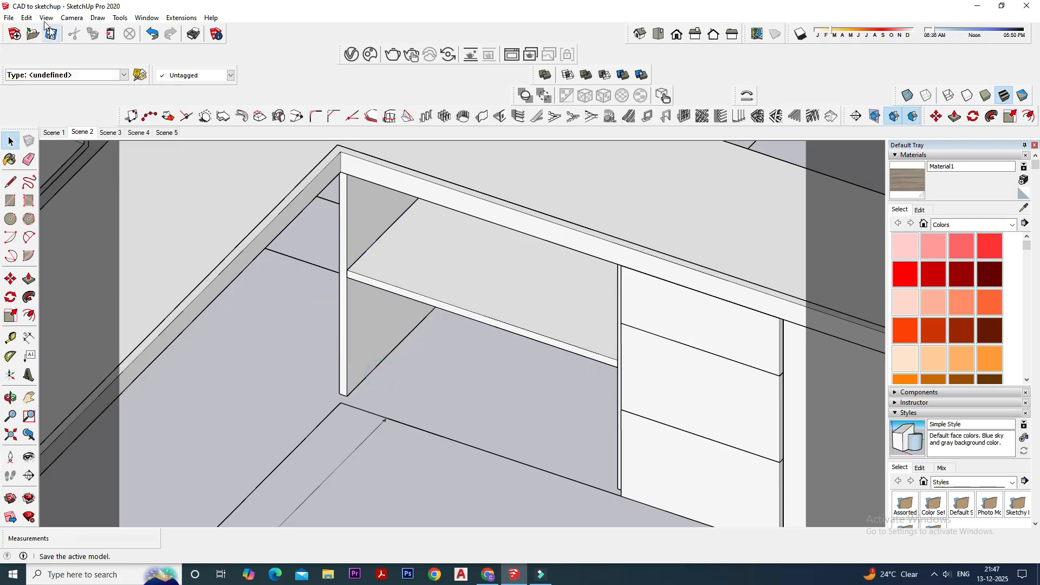
- Unhide all the hidden shutters under the hob-side and sink-side counters
{"action": "left_click", "coordinate": [26, 18]}
{"action": "left_click", "coordinate": [60, 184]}
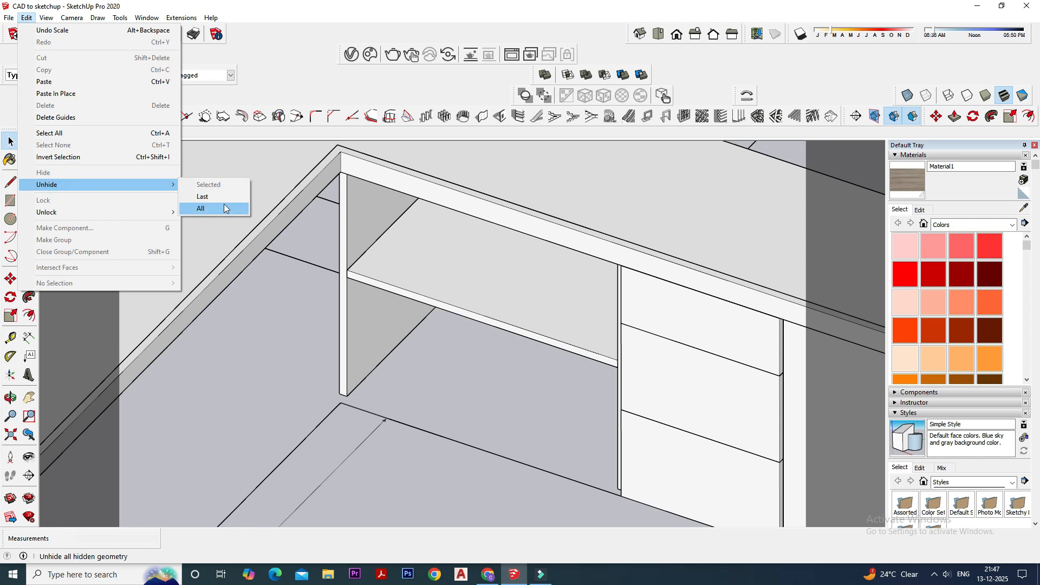
{"action": "left_click", "coordinate": [224, 199]}
{"action": "scroll", "coordinate": [344, 315], "scroll_direction": "down", "scroll_amount": 3}
{"action": "middle_click_drag", "start_coordinate": [462, 328], "coordinate": [478, 328]}
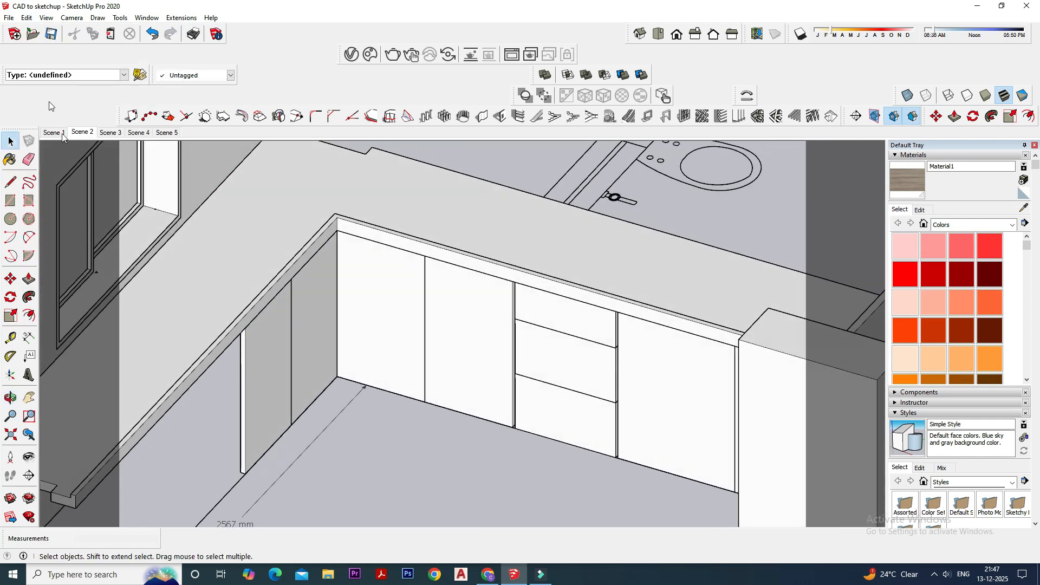
{"action": "scroll", "coordinate": [511, 261], "scroll_direction": "down", "scroll_amount": 4}
{"action": "middle_click_drag", "start_coordinate": [663, 379], "coordinate": [643, 349]}
{"action": "scroll", "coordinate": [642, 348], "scroll_direction": "up", "scroll_amount": 7}
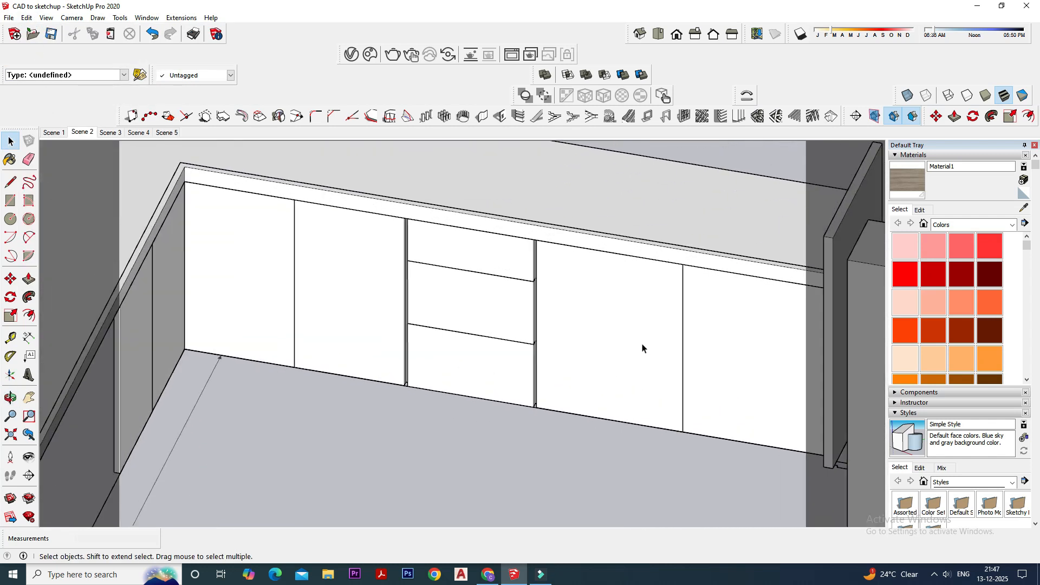
{"action": "scroll", "coordinate": [634, 354], "scroll_direction": "down", "scroll_amount": 3}
{"action": "right_click", "coordinate": [615, 348]}
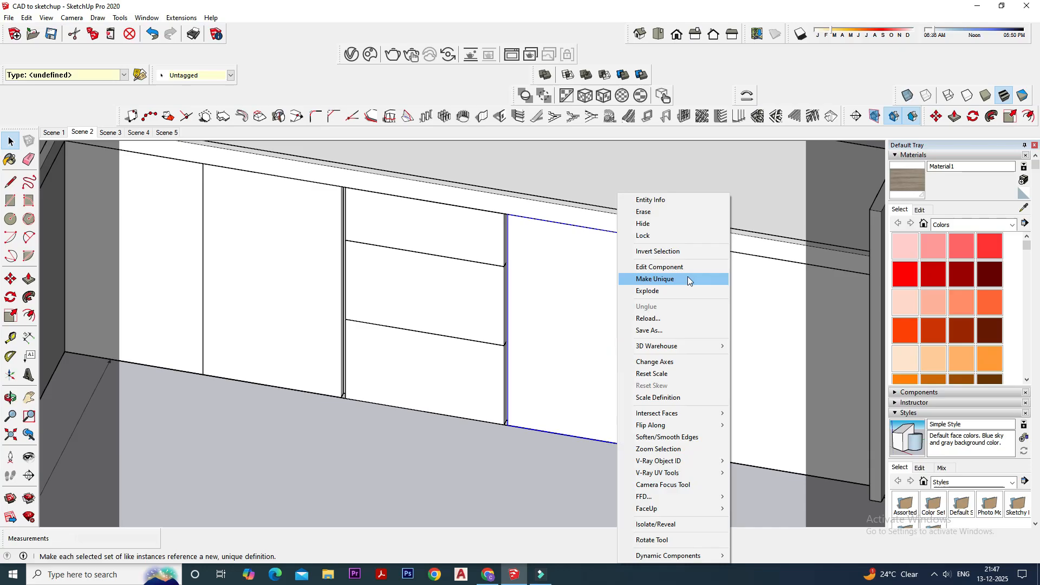
{"action": "left_click", "coordinate": [663, 222]}
{"action": "key", "text": "ctrl+z"}
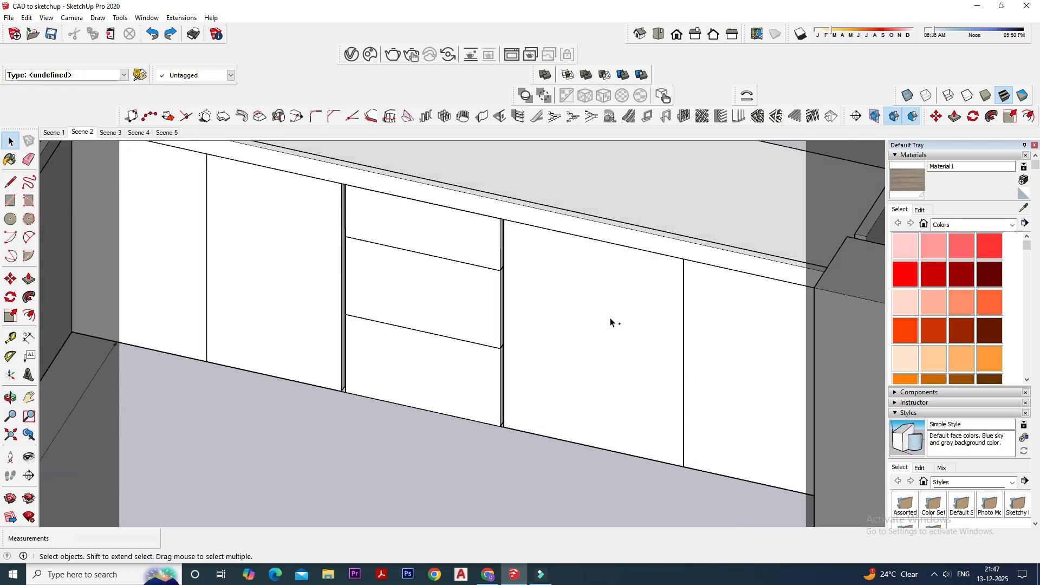
- Examine the open interiors of the hob-side cabinets from behind and the uncovered stretch under the sink-side counter
{"action": "scroll", "coordinate": [611, 323], "scroll_direction": "down", "scroll_amount": 4}
{"action": "middle_click_drag", "start_coordinate": [616, 367], "coordinate": [592, 435]}
{"action": "scroll", "coordinate": [546, 424], "scroll_direction": "up", "scroll_amount": 3}
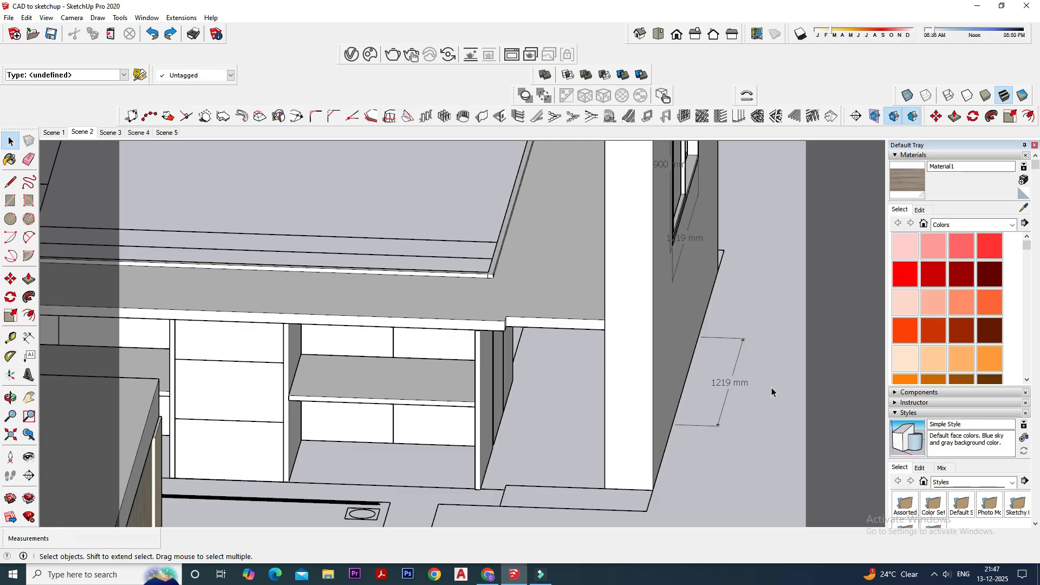
{"action": "middle_click_drag", "start_coordinate": [771, 388], "coordinate": [217, 397]}
{"action": "scroll", "coordinate": [375, 386], "scroll_direction": "down", "scroll_amount": 2}
{"action": "middle_click_drag", "start_coordinate": [541, 390], "coordinate": [318, 459]}
{"action": "scroll", "coordinate": [318, 459], "scroll_direction": "up", "scroll_amount": 3}
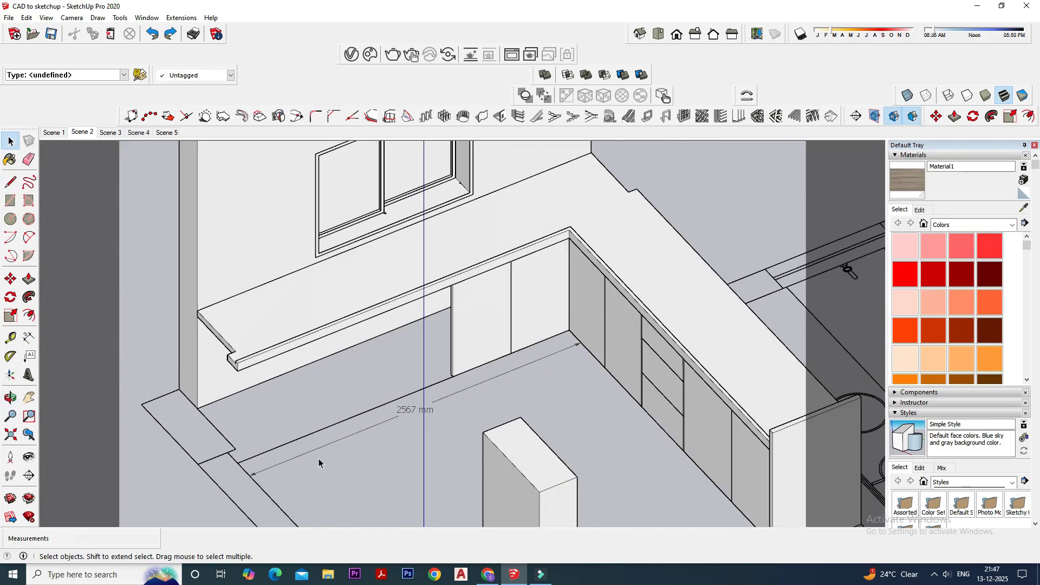
{"action": "scroll", "coordinate": [405, 446], "scroll_direction": "up", "scroll_amount": 3}
{"action": "scroll", "coordinate": [377, 427], "scroll_direction": "up", "scroll_amount": 2}
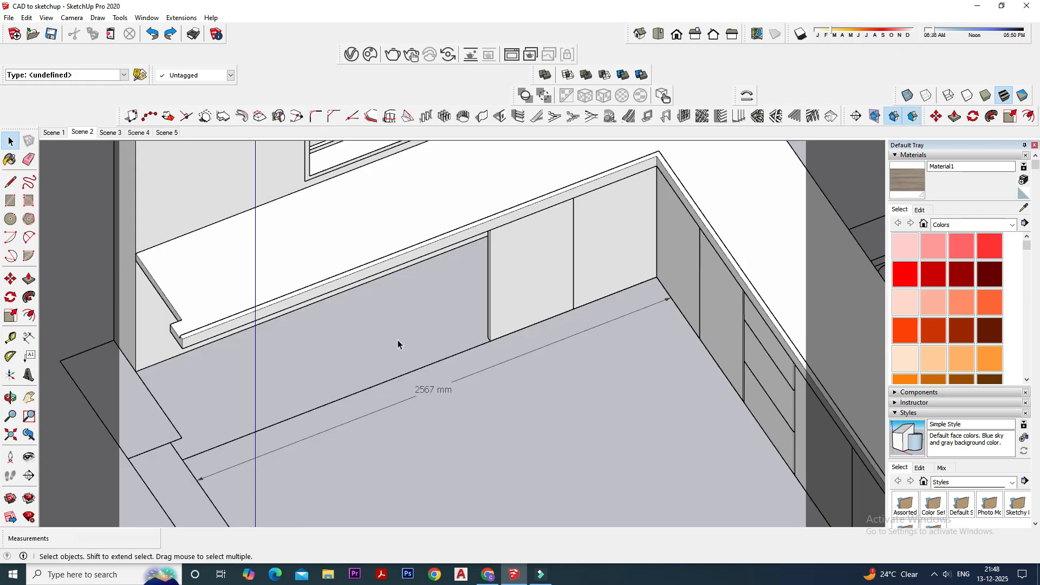
- Dimension the uncovered stretch of the sink-side counter from the last shutter to the counter's far end
{"action": "left_click", "coordinate": [28, 337]}
{"action": "left_click", "coordinate": [490, 341]}
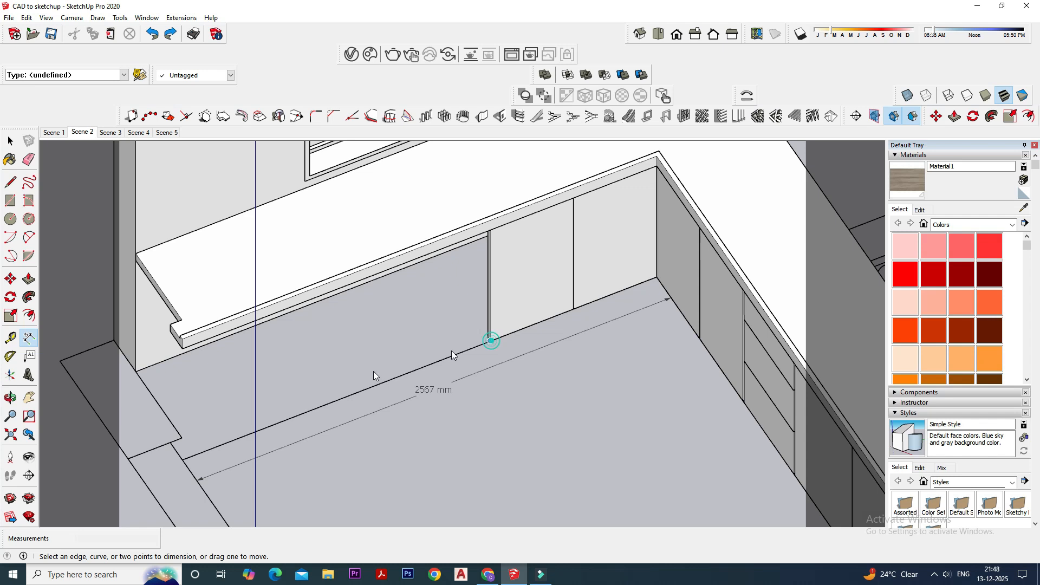
{"action": "left_click", "coordinate": [183, 460]}
{"action": "left_click", "coordinate": [248, 495]}
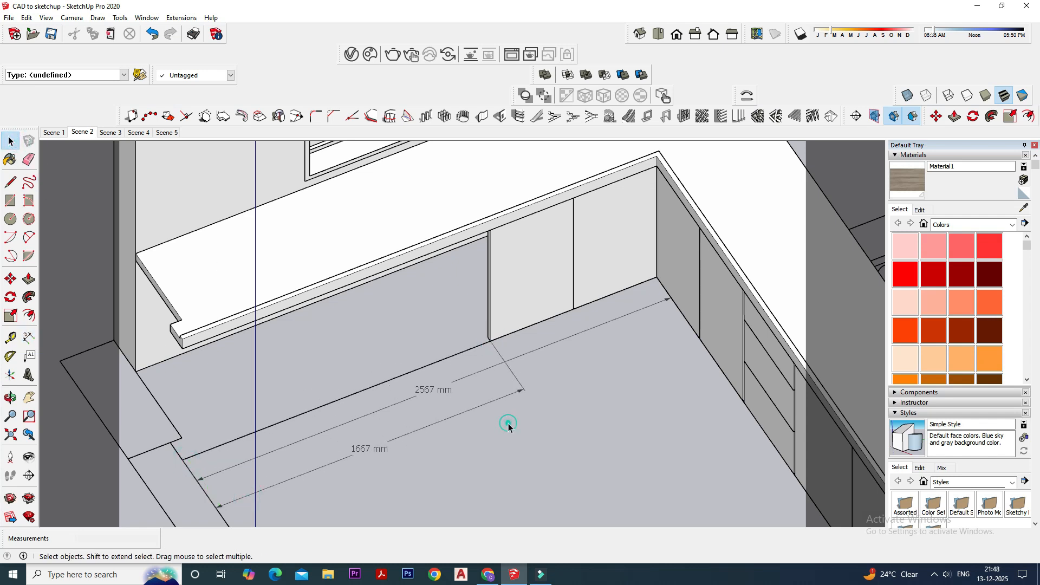
- Copy the pair of sink-side shutters about 1667 mm along the counter to its far end
{"action": "left_click", "coordinate": [515, 281]}
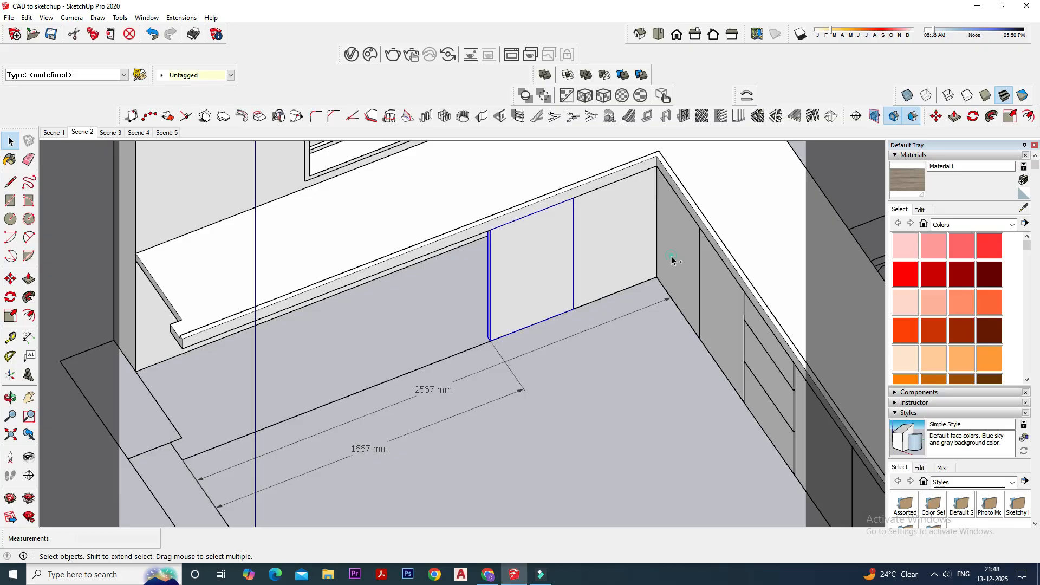
{"action": "left_click", "coordinate": [607, 310]}
{"action": "left_click", "coordinate": [611, 239]}
{"action": "left_click", "coordinate": [510, 265], "text": "ctrl"}
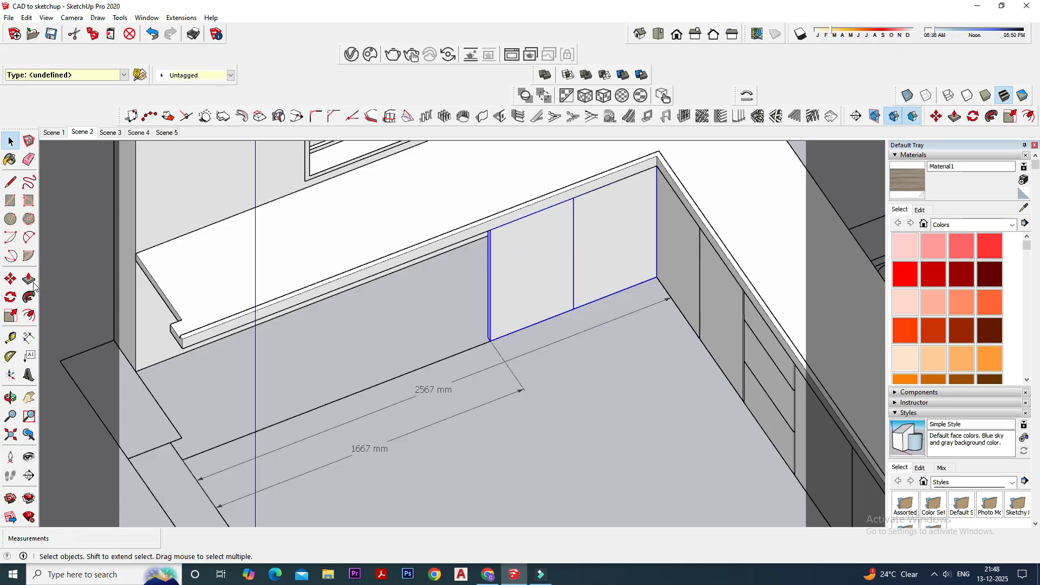
{"action": "left_click", "coordinate": [10, 279]}
{"action": "left_click", "coordinate": [490, 342]}
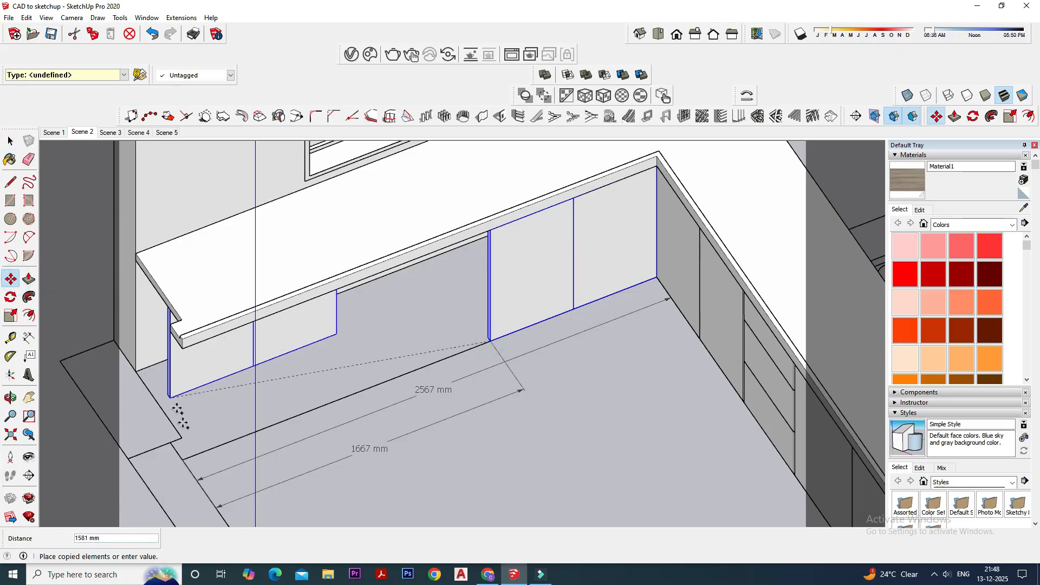
{"action": "left_click", "coordinate": [183, 460]}
{"action": "middle_click_drag", "start_coordinate": [387, 399], "coordinate": [352, 401]}
{"action": "key", "text": "space"}
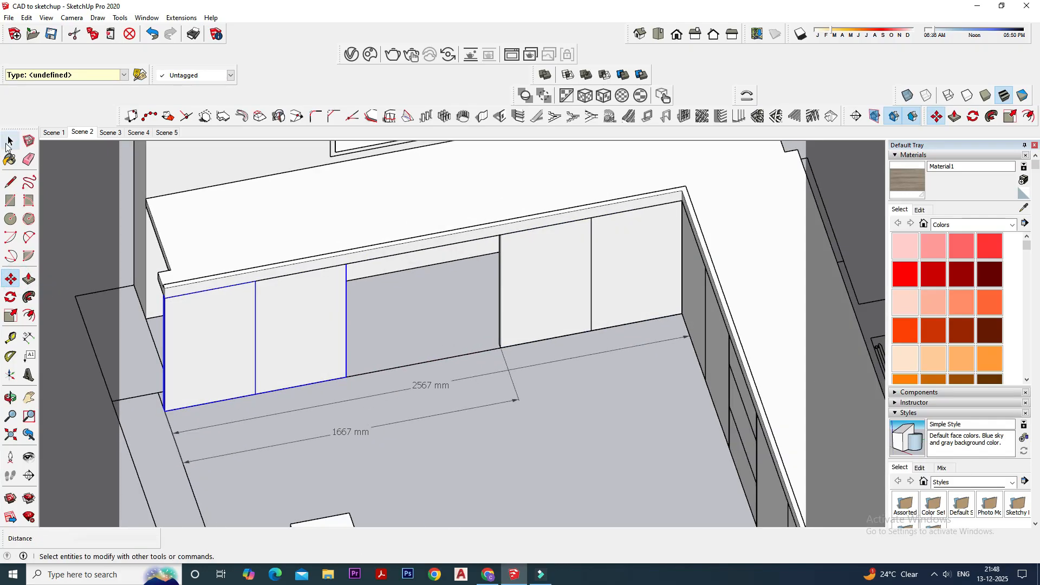
- Examine the two sink-side shutter pairs, the gap between them and the hob-side corner cabinet from several angles
{"action": "scroll", "coordinate": [410, 278], "scroll_direction": "up", "scroll_amount": 2}
{"action": "middle_click_drag", "start_coordinate": [410, 279], "coordinate": [260, 287]}
{"action": "scroll", "coordinate": [265, 290], "scroll_direction": "down", "scroll_amount": 3}
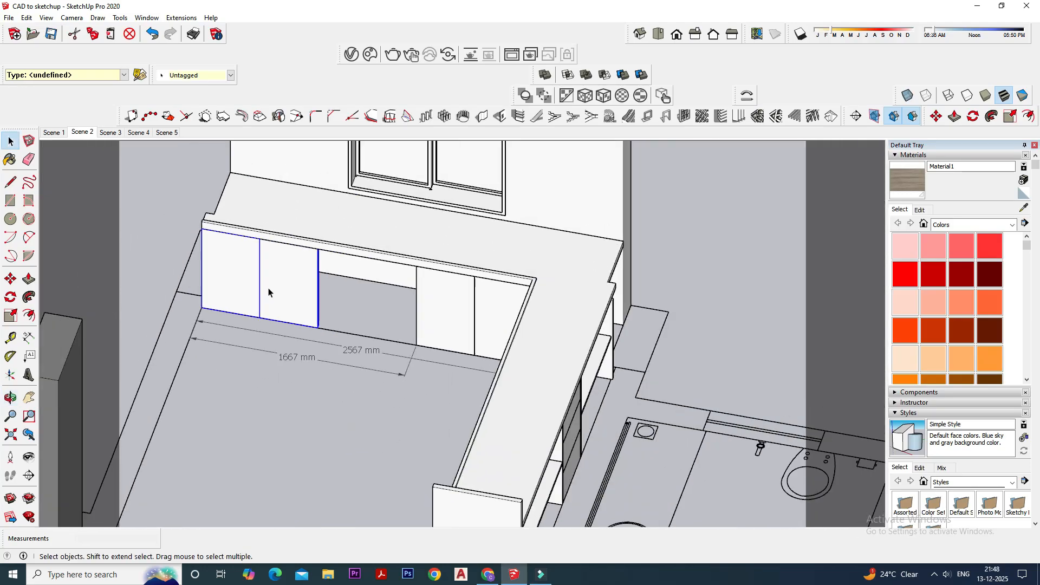
{"action": "middle_click_drag", "start_coordinate": [461, 325], "coordinate": [583, 321]}
{"action": "scroll", "coordinate": [411, 375], "scroll_direction": "up", "scroll_amount": 3}
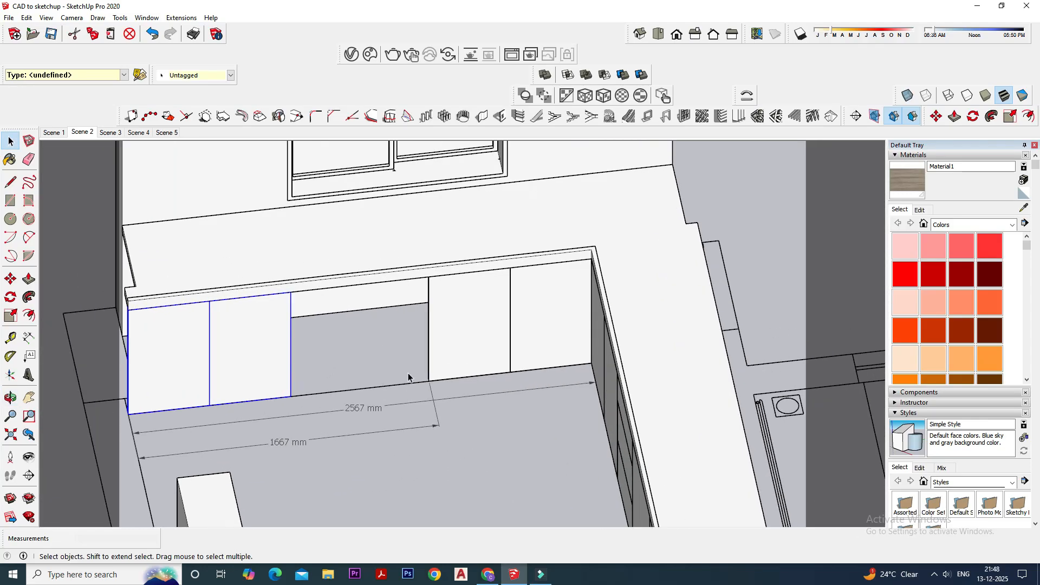
{"action": "middle_click_drag", "start_coordinate": [411, 374], "coordinate": [352, 396]}
{"action": "left_click", "coordinate": [351, 372]}
{"action": "middle_click_drag", "start_coordinate": [534, 399], "coordinate": [592, 336]}
{"action": "scroll", "coordinate": [626, 359], "scroll_direction": "down", "scroll_amount": 2}
{"action": "scroll", "coordinate": [622, 338], "scroll_direction": "down", "scroll_amount": 1}
{"action": "middle_click_drag", "start_coordinate": [683, 317], "coordinate": [783, 420]}
{"action": "scroll", "coordinate": [607, 318], "scroll_direction": "down", "scroll_amount": 1}
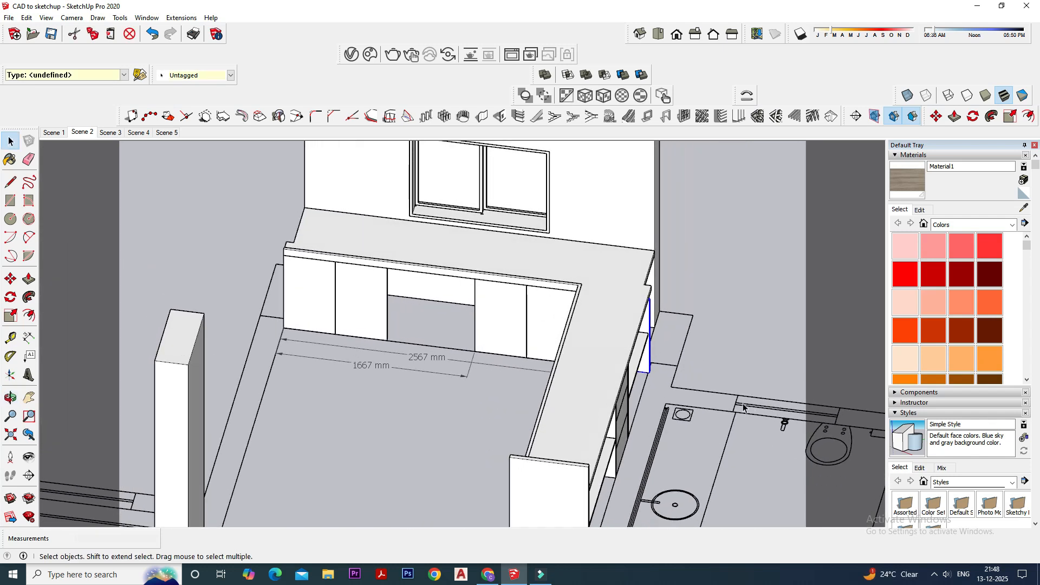
{"action": "middle_click_drag", "start_coordinate": [636, 364], "coordinate": [592, 327]}
{"action": "scroll", "coordinate": [661, 302], "scroll_direction": "up", "scroll_amount": 3}
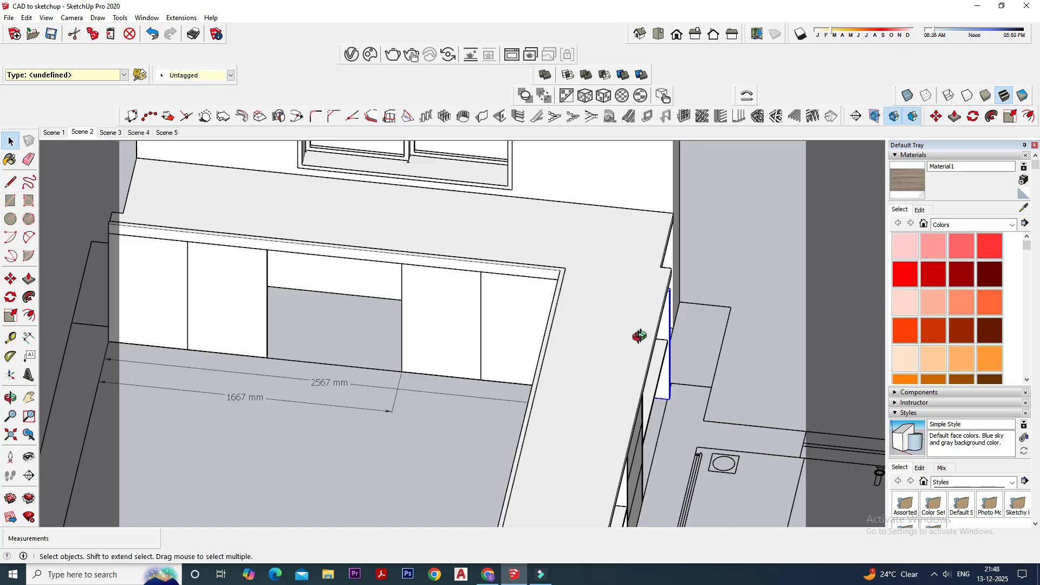
{"action": "middle_click_drag", "start_coordinate": [639, 336], "coordinate": [579, 342]}
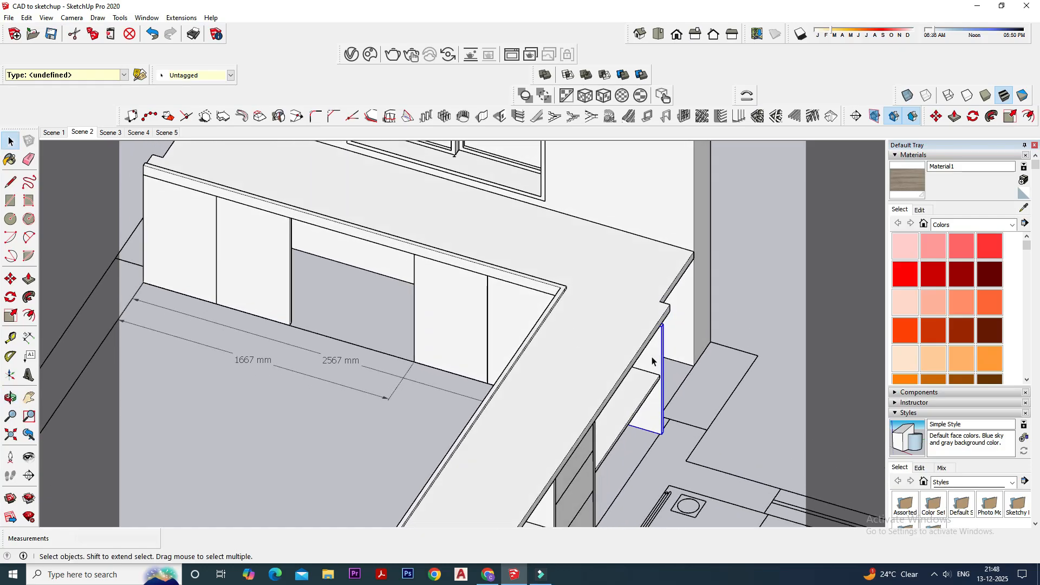
- Dimension the gap between the two shutter pairs under the sink-side counter
{"action": "middle_click_drag", "start_coordinate": [431, 336], "coordinate": [320, 392]}
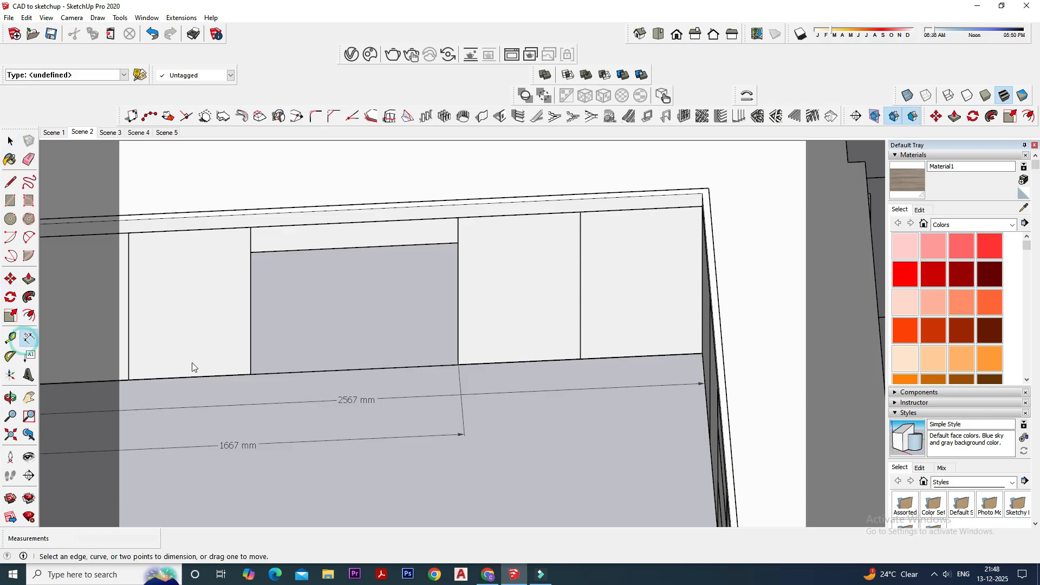
{"action": "left_click", "coordinate": [251, 374]}
{"action": "left_click", "coordinate": [459, 364]}
{"action": "left_click", "coordinate": [470, 464]}
{"action": "left_click", "coordinate": [10, 141]}
{"action": "scroll", "coordinate": [520, 344], "scroll_direction": "down", "scroll_amount": 2}
{"action": "scroll", "coordinate": [459, 340], "scroll_direction": "up", "scroll_amount": 2}
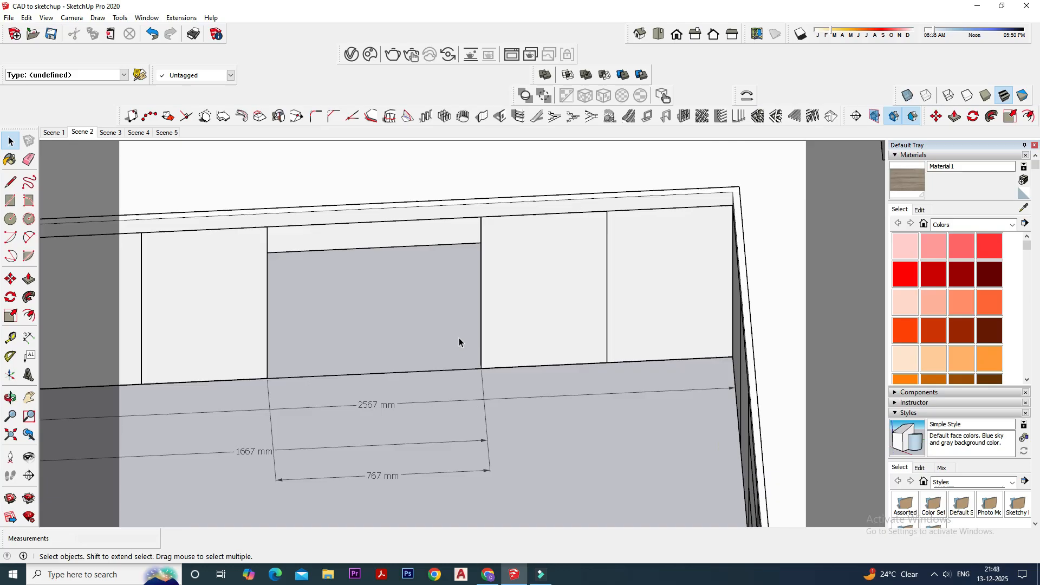
- Copy the corner-side shutter pair about 767 mm along the counter so that it starts at the far pair's edge
{"action": "left_click", "coordinate": [541, 344]}
{"action": "middle_click_drag", "start_coordinate": [540, 344], "coordinate": [624, 332]}
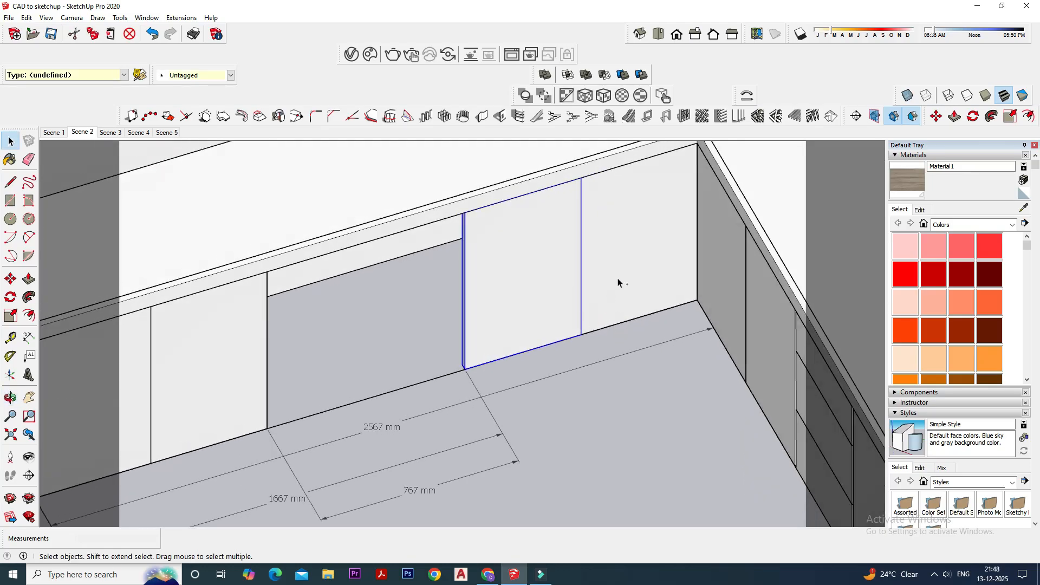
{"action": "left_click", "coordinate": [10, 279]}
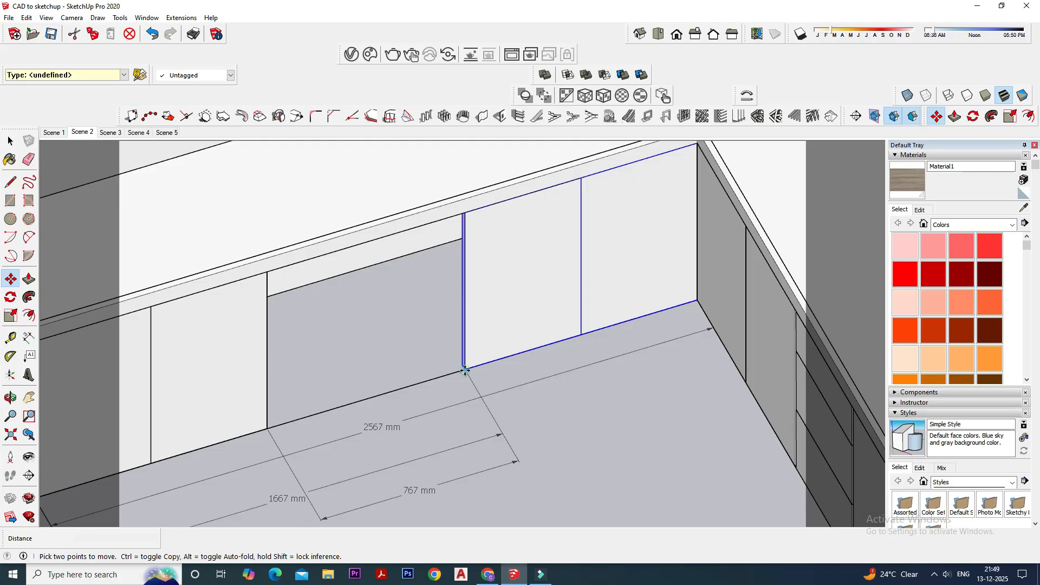
{"action": "left_click", "coordinate": [464, 370]}
{"action": "key", "text": "ctrl"}
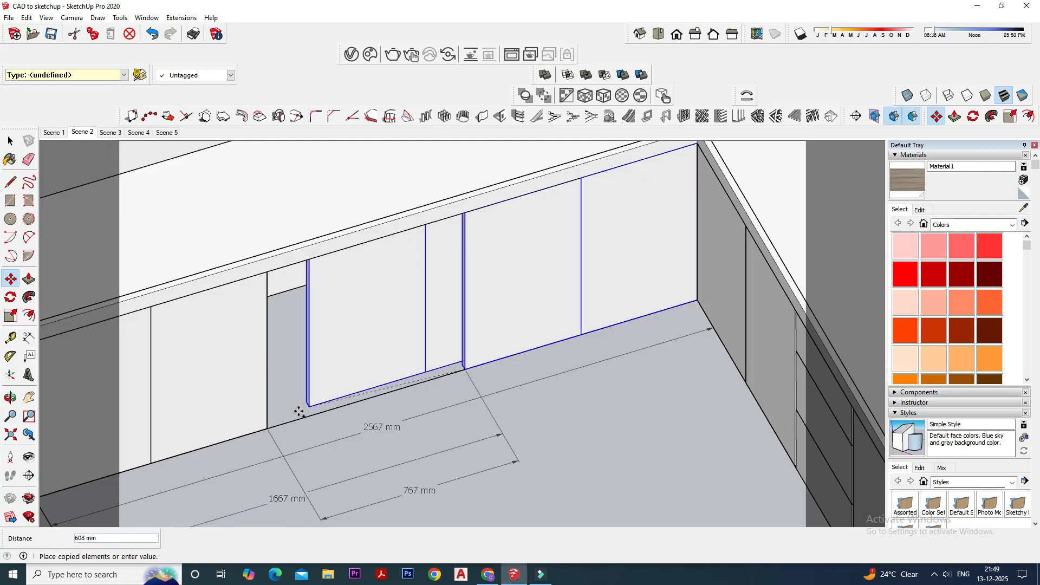
{"action": "left_click", "coordinate": [268, 427]}
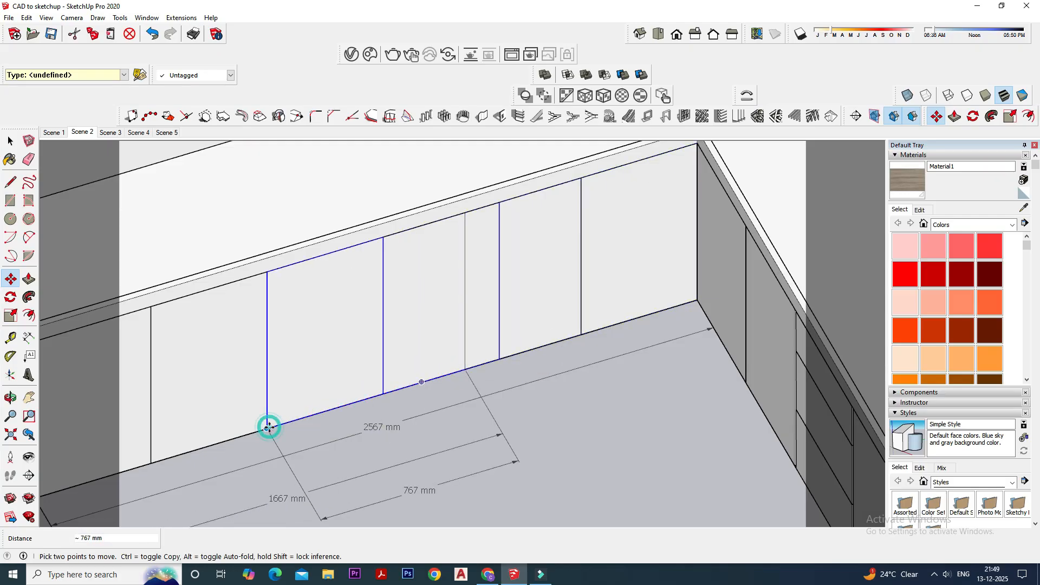
- Scale the middle shutter pair along the counter to about 0.84 so that it fits the gap between the outer pairs
{"action": "left_click", "coordinate": [10, 316]}
{"action": "left_click", "coordinate": [499, 280]}
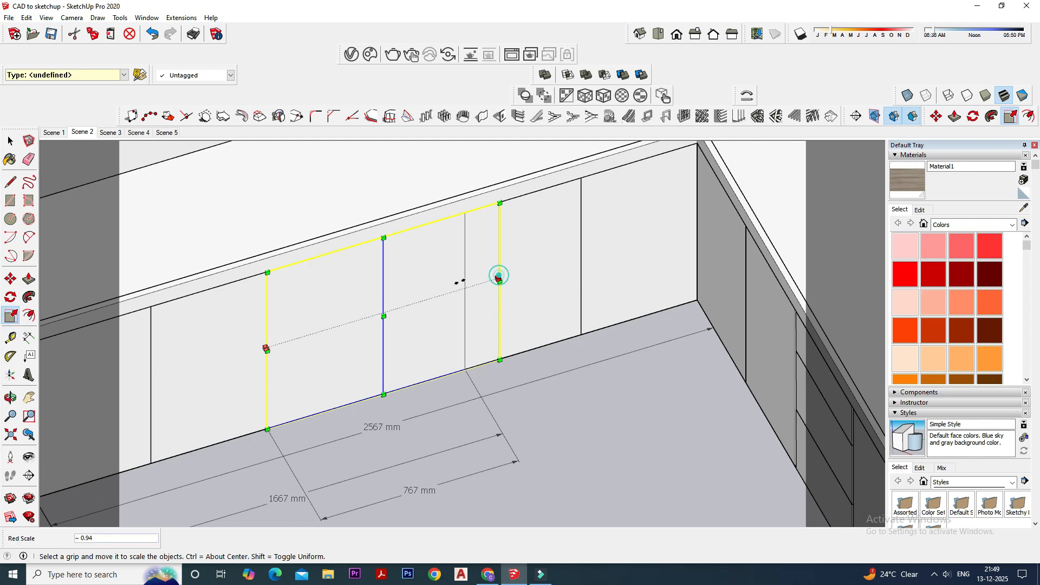
{"action": "left_click", "coordinate": [462, 287]}
{"action": "scroll", "coordinate": [431, 365], "scroll_direction": "down", "scroll_amount": 3}
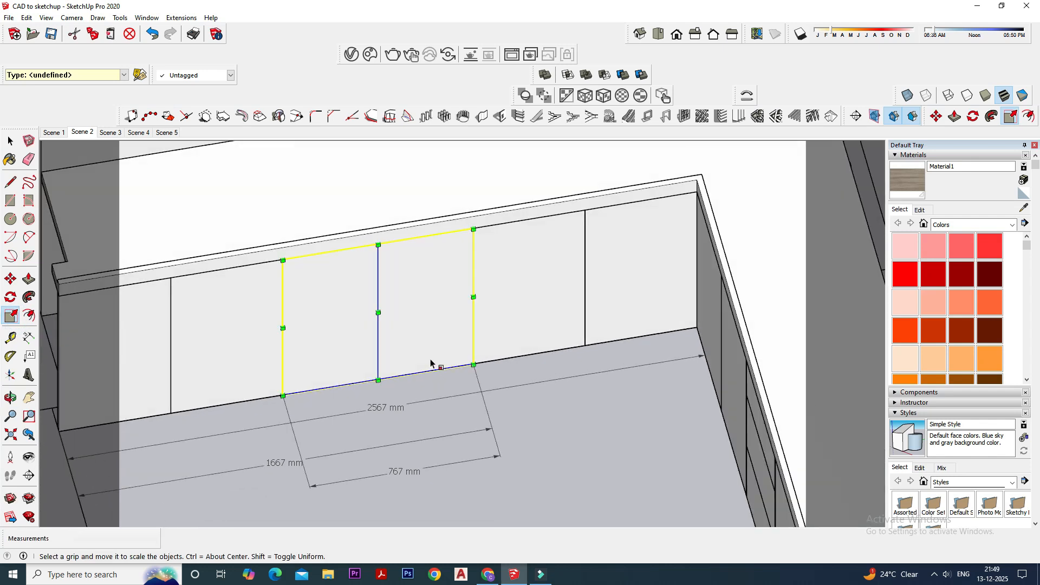
{"action": "scroll", "coordinate": [324, 340], "scroll_direction": "up", "scroll_amount": 2}
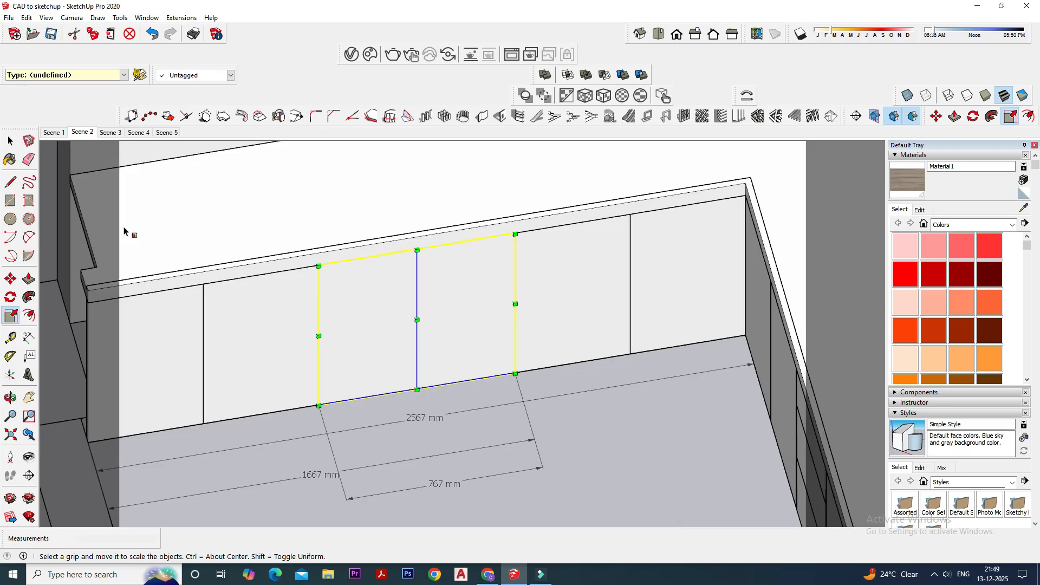
{"action": "scroll", "coordinate": [325, 340], "scroll_direction": "up", "scroll_amount": 3}
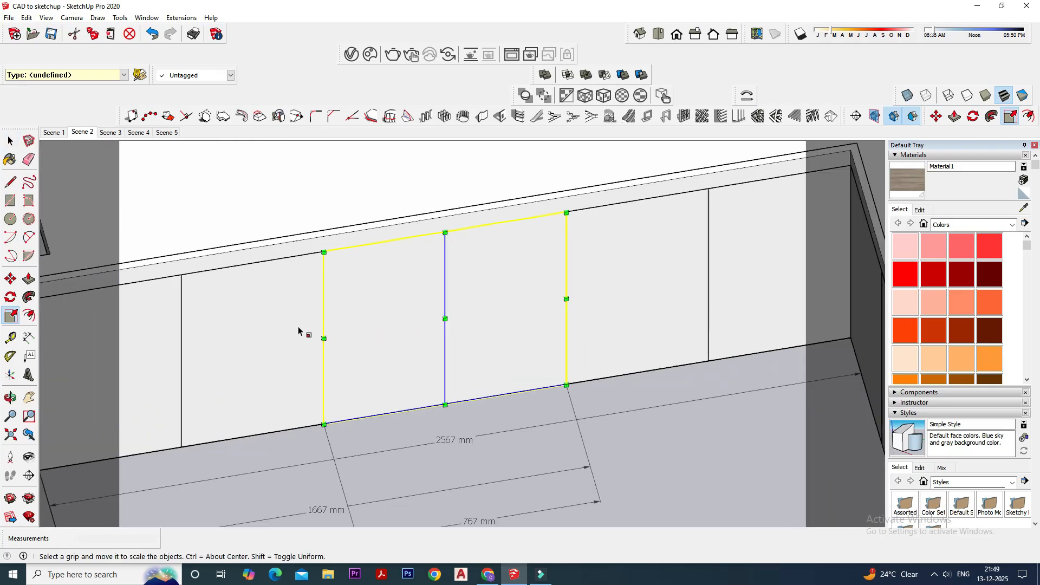
- Scale the middle sink-side shutter pair along the counter so that its far edge meets the adjoining shutter pair
{"action": "scroll", "coordinate": [325, 341], "scroll_direction": "up", "scroll_amount": 3}
{"action": "left_click", "coordinate": [328, 334]}
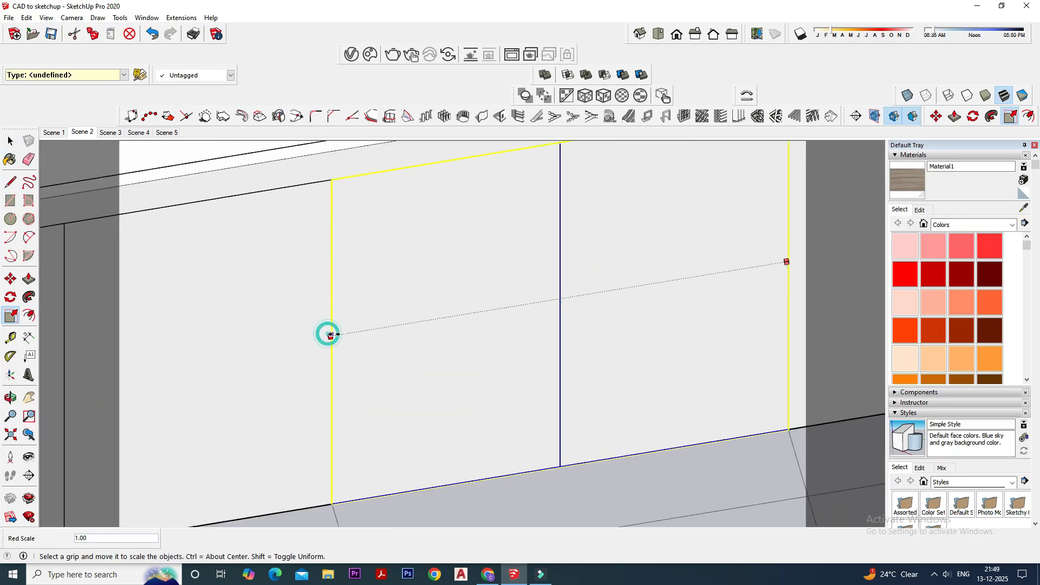
{"action": "left_click", "coordinate": [336, 352]}
{"action": "scroll", "coordinate": [336, 354], "scroll_direction": "down", "scroll_amount": 2}
- Using X-ray view, scale the middle shutter pair's opposite edge back along the counter to meet the neighbouring pair
{"action": "middle_click_drag", "start_coordinate": [599, 296], "coordinate": [561, 304]}
{"action": "scroll", "coordinate": [694, 331], "scroll_direction": "up", "scroll_amount": 5}
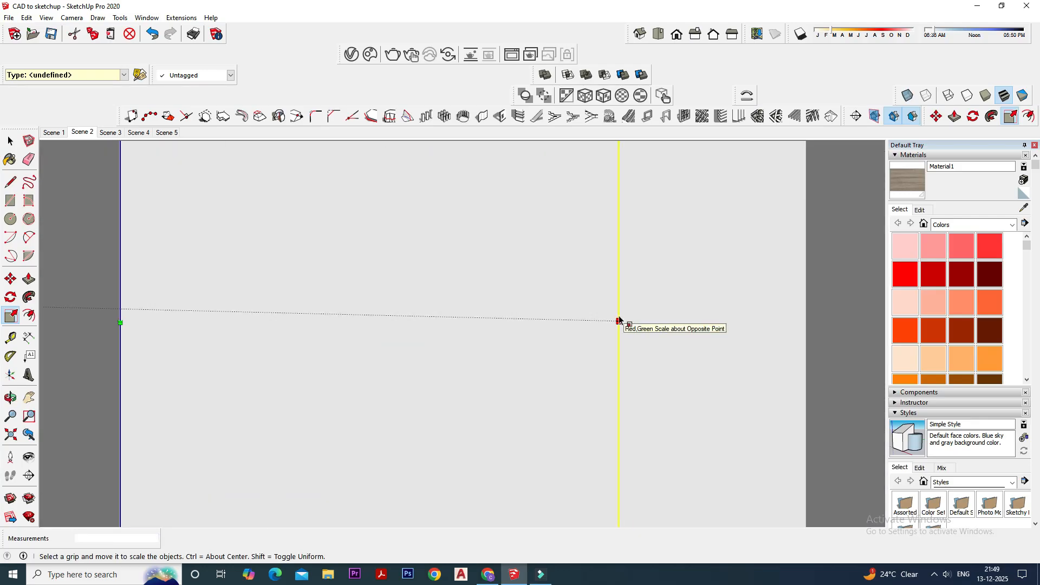
{"action": "left_click", "coordinate": [907, 96]}
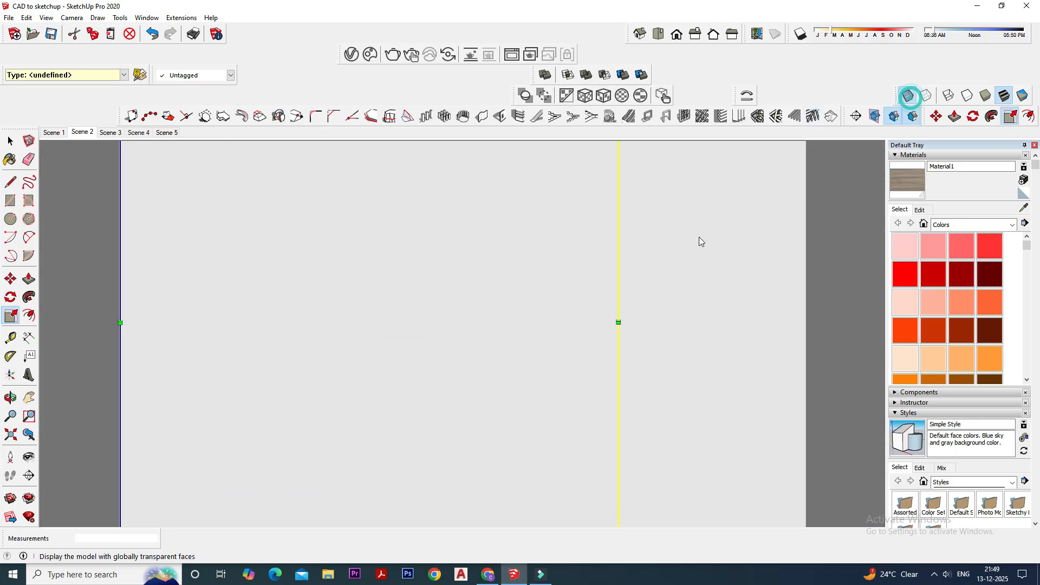
{"action": "left_click_drag", "start_coordinate": [613, 311], "coordinate": [600, 312]}
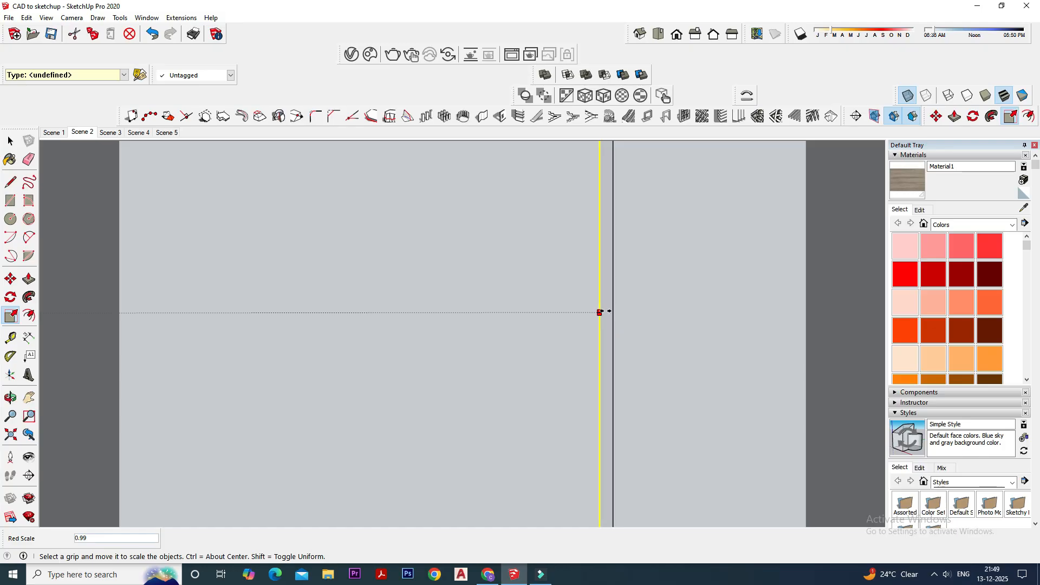
{"action": "scroll", "coordinate": [617, 318], "scroll_direction": "down", "scroll_amount": 5}
{"action": "middle_click_drag", "start_coordinate": [632, 320], "coordinate": [827, 233]}
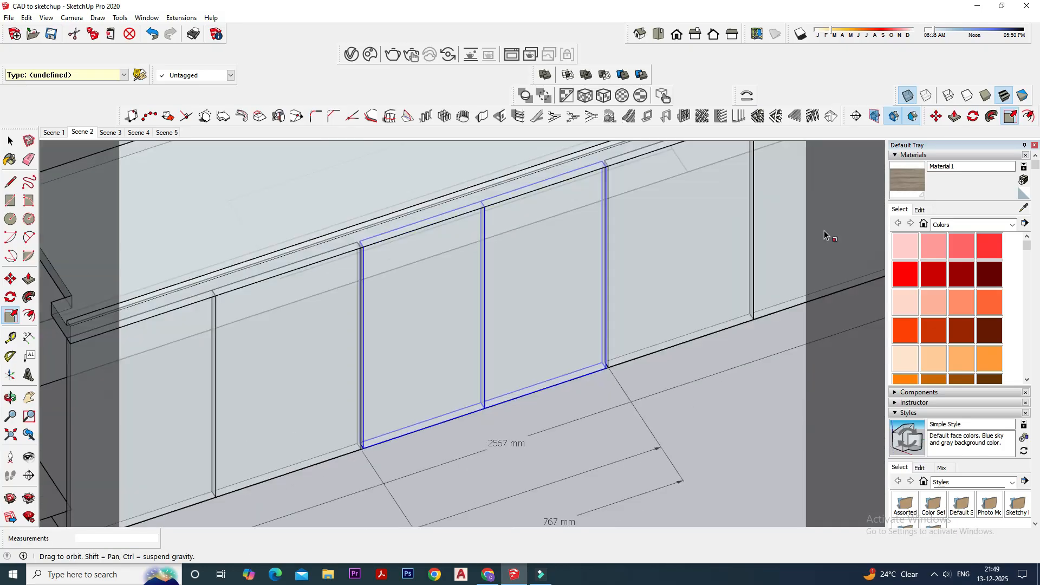
{"action": "scroll", "coordinate": [349, 305], "scroll_direction": "down", "scroll_amount": 3}
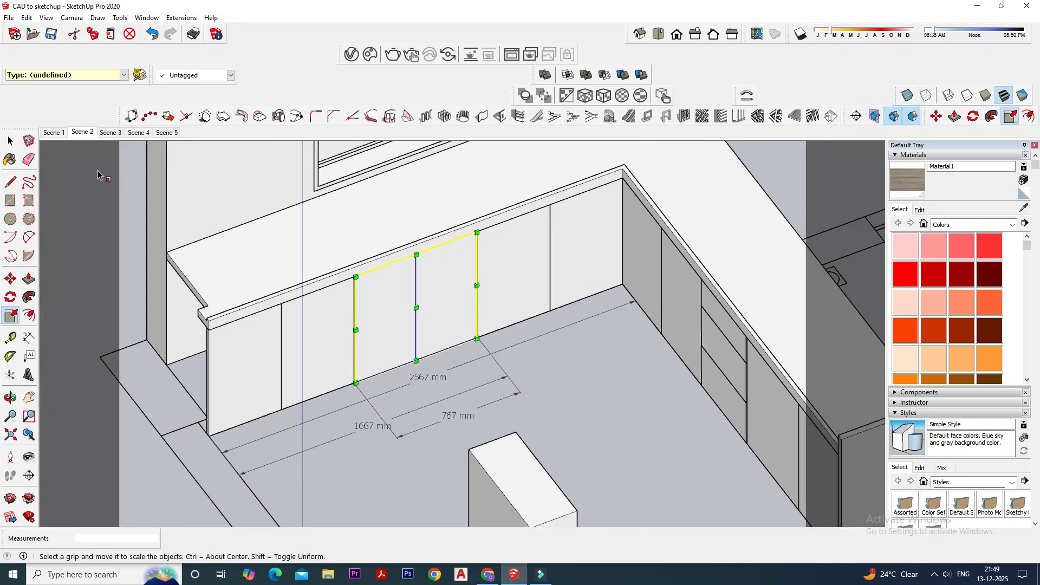
- Paste a copy of the hob-side end partition panel onto the floor in front of the sink-side shutters
{"action": "left_click", "coordinate": [16, 144]}
{"action": "left_click", "coordinate": [565, 395]}
{"action": "scroll", "coordinate": [377, 353], "scroll_direction": "down", "scroll_amount": 3}
{"action": "middle_click_drag", "start_coordinate": [378, 354], "coordinate": [260, 353]}
{"action": "mouse_move", "coordinate": [541, 337]}
{"action": "middle_mouse_down"}
{"action": "mouse_move", "coordinate": [439, 333]}
{"action": "mouse_move", "coordinate": [559, 332]}
{"action": "mouse_move", "coordinate": [641, 366]}
{"action": "mouse_move", "coordinate": [707, 373]}
{"action": "middle_mouse_up"}
{"action": "left_click", "coordinate": [669, 336]}
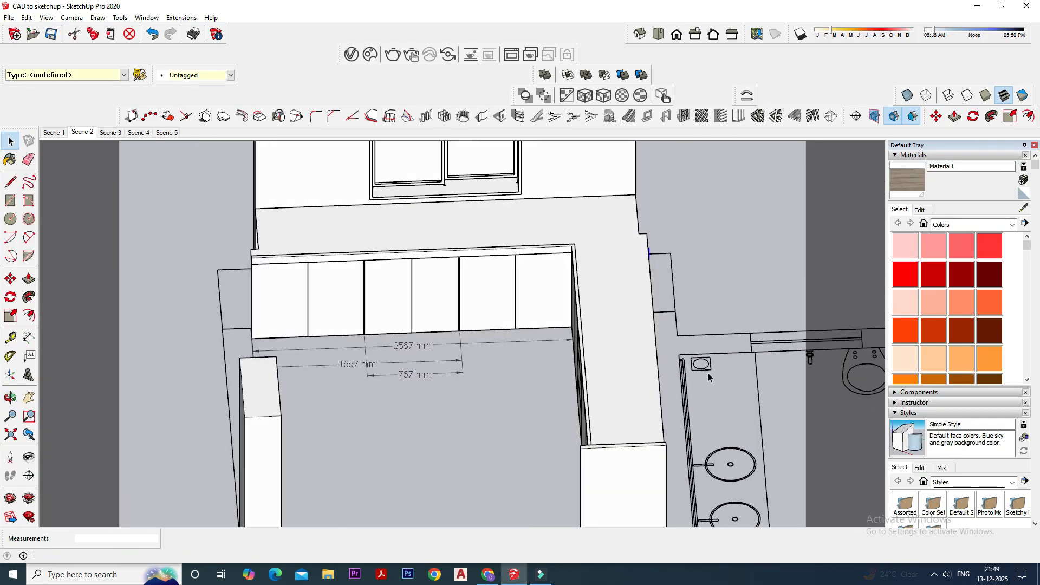
{"action": "middle_click_drag", "start_coordinate": [611, 376], "coordinate": [446, 340]}
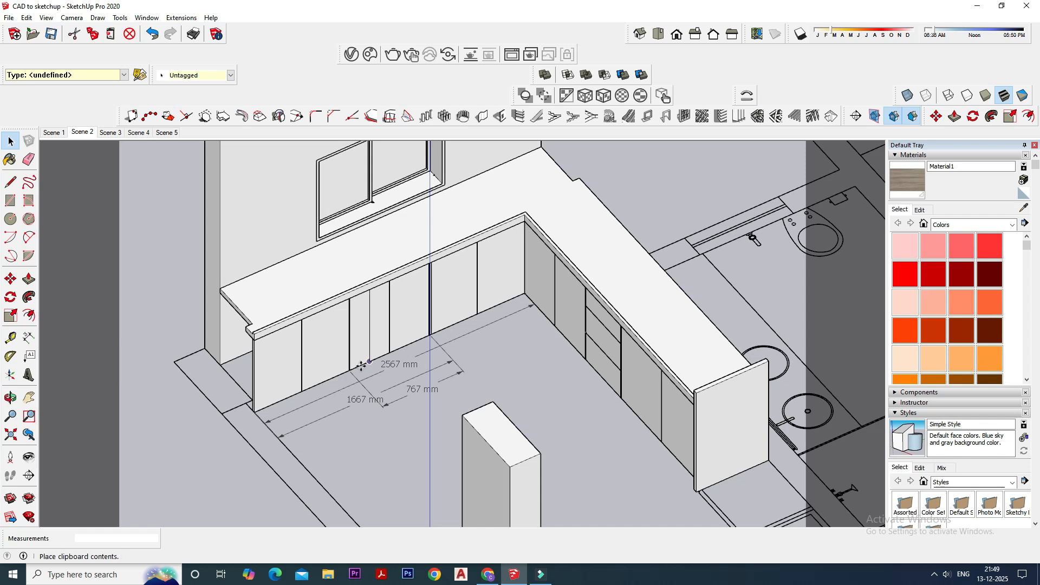
{"action": "left_click", "coordinate": [458, 385]}
{"action": "scroll", "coordinate": [485, 330], "scroll_direction": "up", "scroll_amount": 2}
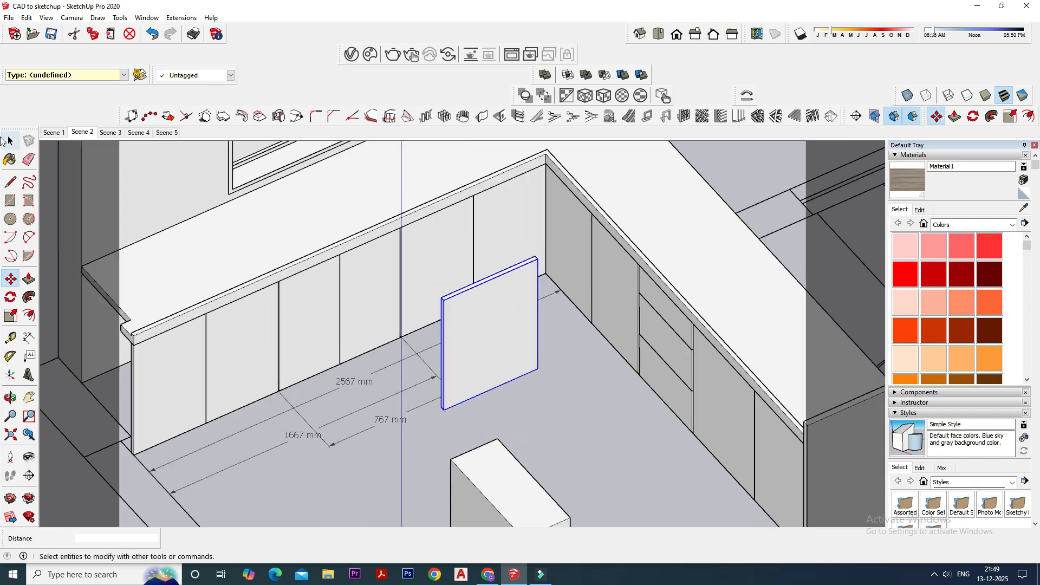
- Rotate the pasted partition panel about the vertical axis so that it stands perpendicular to the sink-side counter front
{"action": "left_click", "coordinate": [11, 141]}
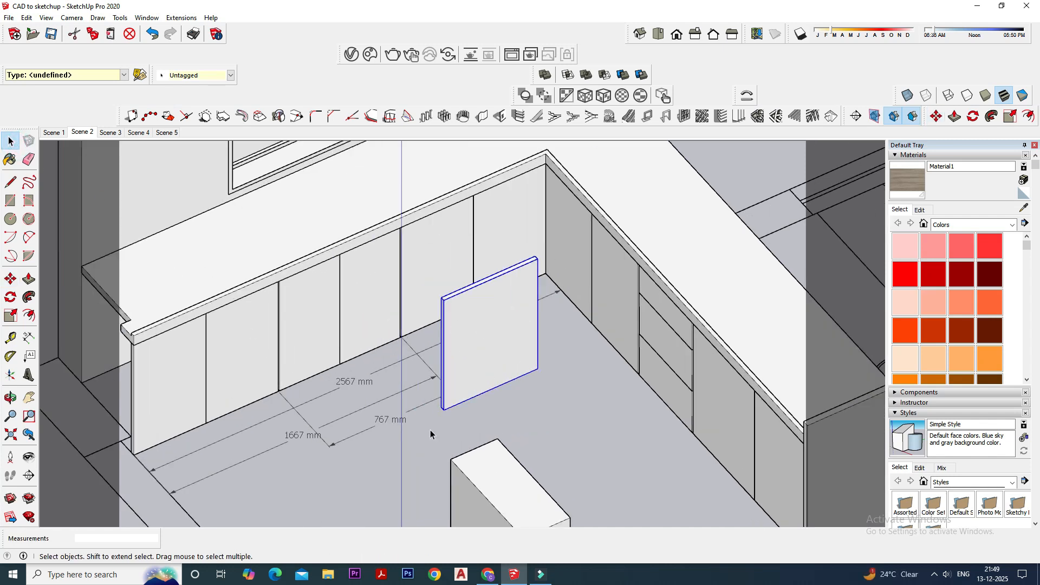
{"action": "left_click", "coordinate": [11, 295]}
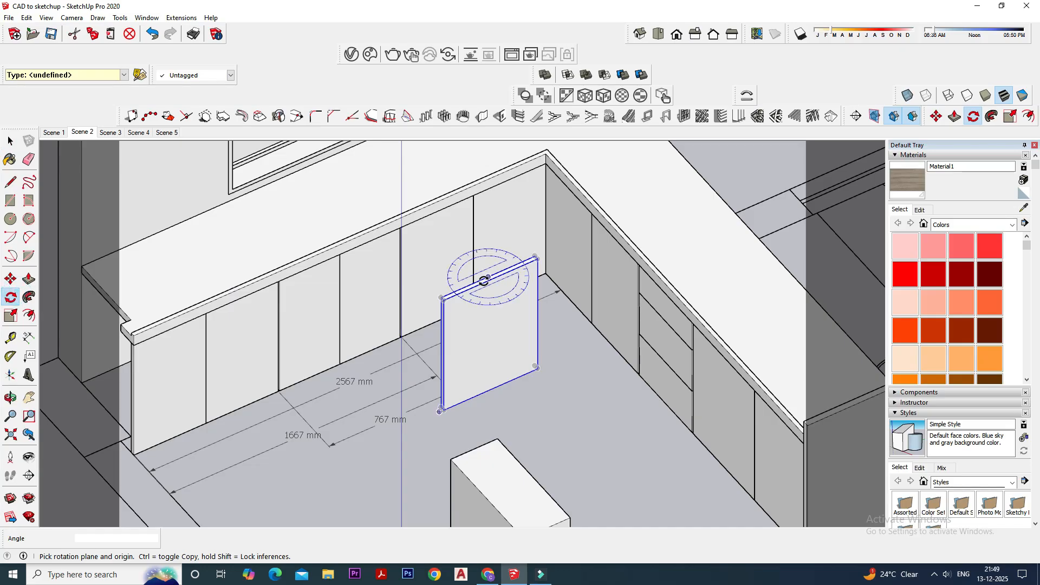
{"action": "left_click", "coordinate": [441, 297]}
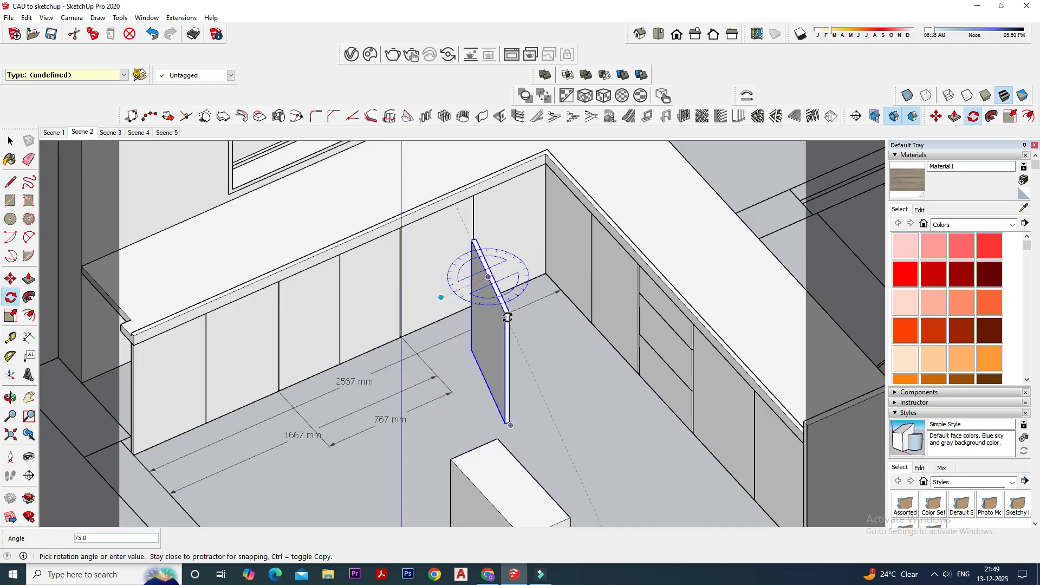
{"action": "left_click", "coordinate": [507, 316]}
{"action": "left_click", "coordinate": [9, 141]}
- Hide the middle shutter pair under the sink-side counter
{"action": "scroll", "coordinate": [479, 247], "scroll_direction": "up", "scroll_amount": 2}
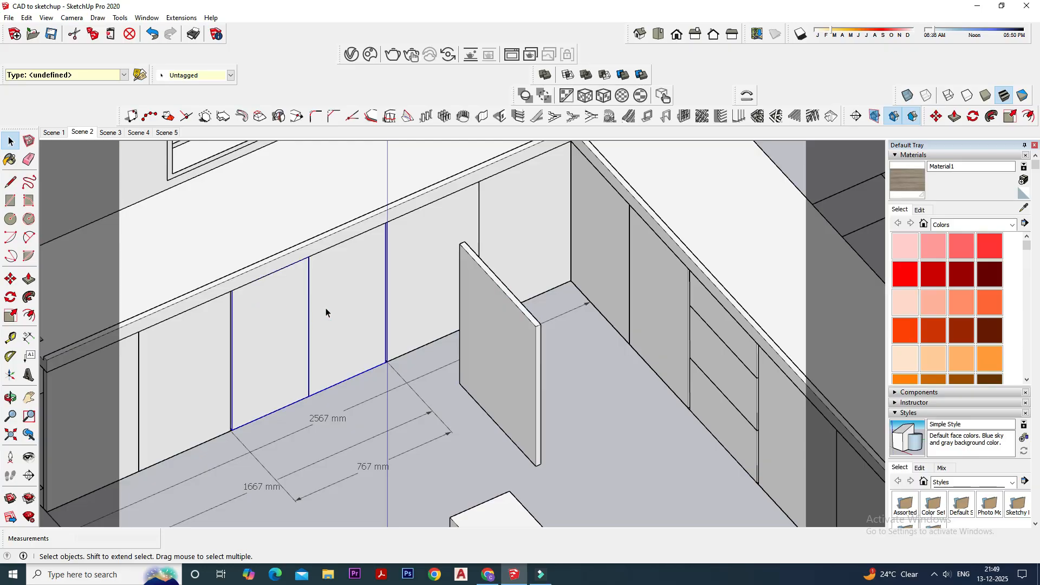
{"action": "right_click", "coordinate": [345, 298]}
{"action": "left_click", "coordinate": [399, 278]}
- Move the partition panel under the sink-side counter, snapping its bottom front corner to the shutter's back corner beside the open middle bay
{"action": "left_click", "coordinate": [485, 348]}
{"action": "left_click", "coordinate": [10, 278]}
{"action": "scroll", "coordinate": [543, 471], "scroll_direction": "up", "scroll_amount": 3}
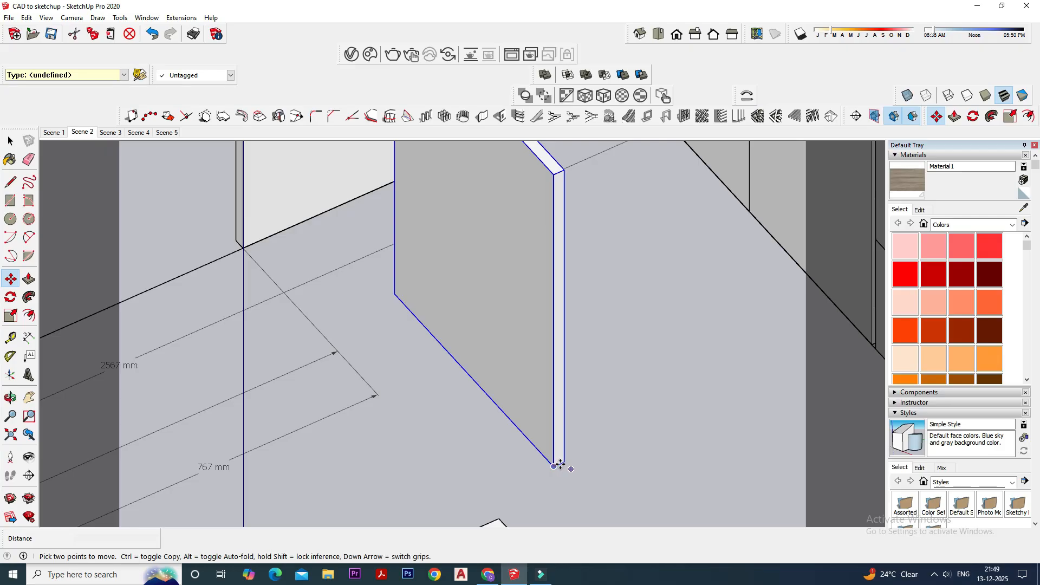
{"action": "scroll", "coordinate": [559, 467], "scroll_direction": "up", "scroll_amount": 4}
{"action": "left_click", "coordinate": [560, 461]}
{"action": "scroll", "coordinate": [536, 447], "scroll_direction": "down", "scroll_amount": 4}
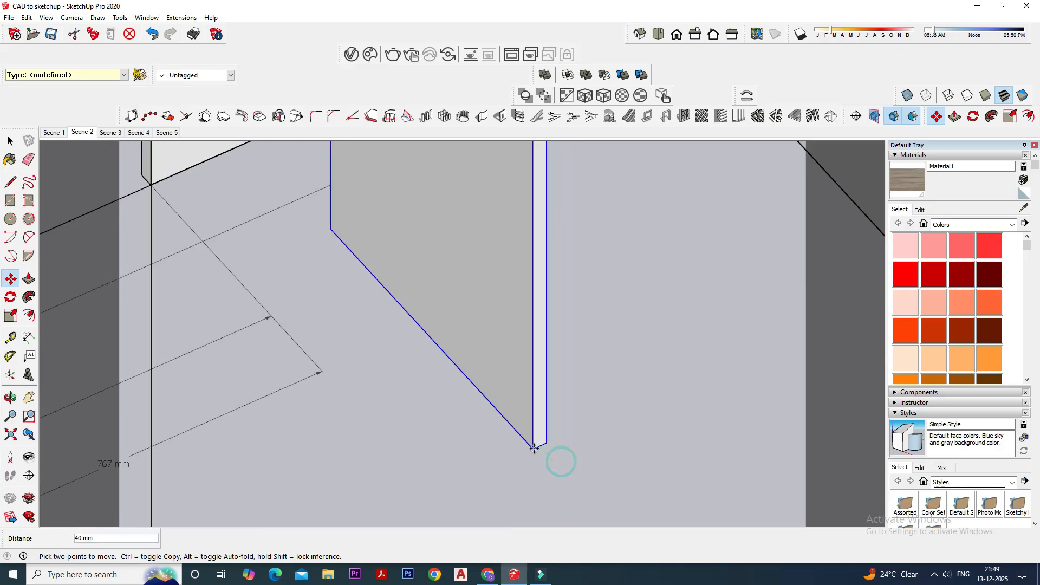
{"action": "scroll", "coordinate": [275, 296], "scroll_direction": "up", "scroll_amount": 4}
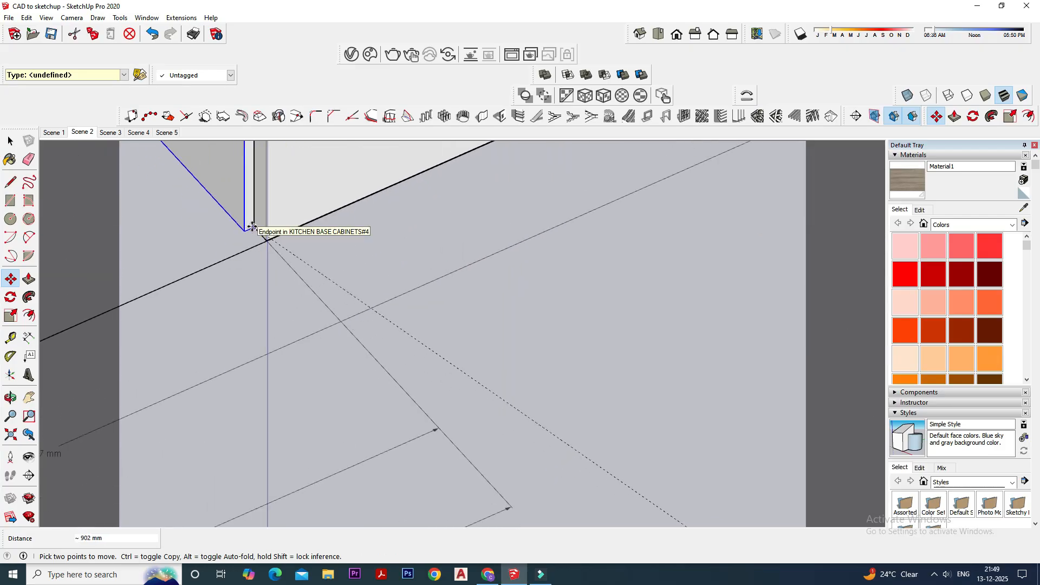
{"action": "left_click", "coordinate": [252, 227]}
{"action": "scroll", "coordinate": [476, 390], "scroll_direction": "down", "scroll_amount": 5}
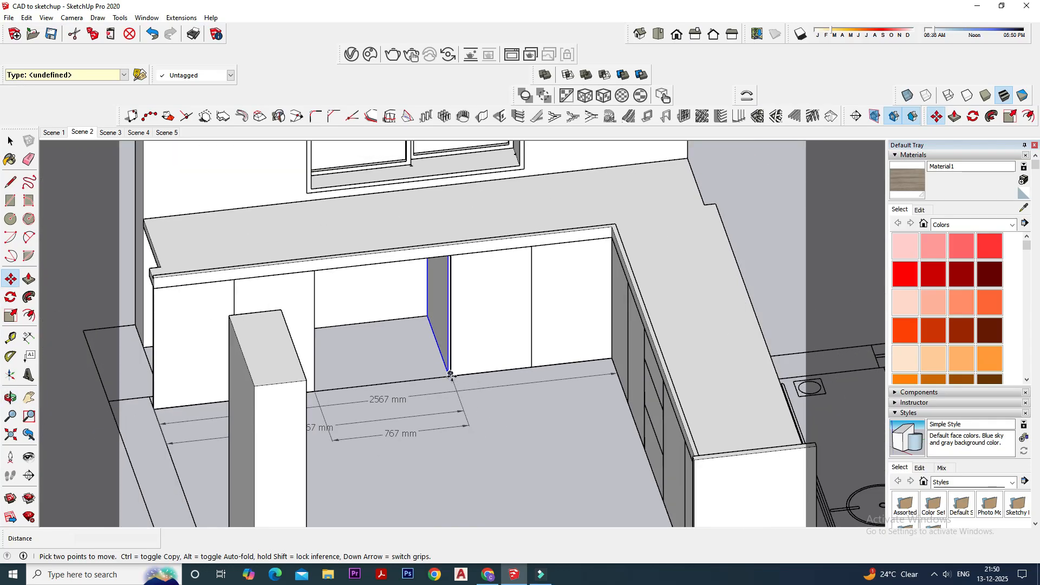
- Copy the partition panel about 767 mm along the counter to the opposite side of the open middle bay
{"action": "middle_click_drag", "start_coordinate": [450, 375], "coordinate": [639, 352]}
{"action": "scroll", "coordinate": [401, 357], "scroll_direction": "up", "scroll_amount": 4}
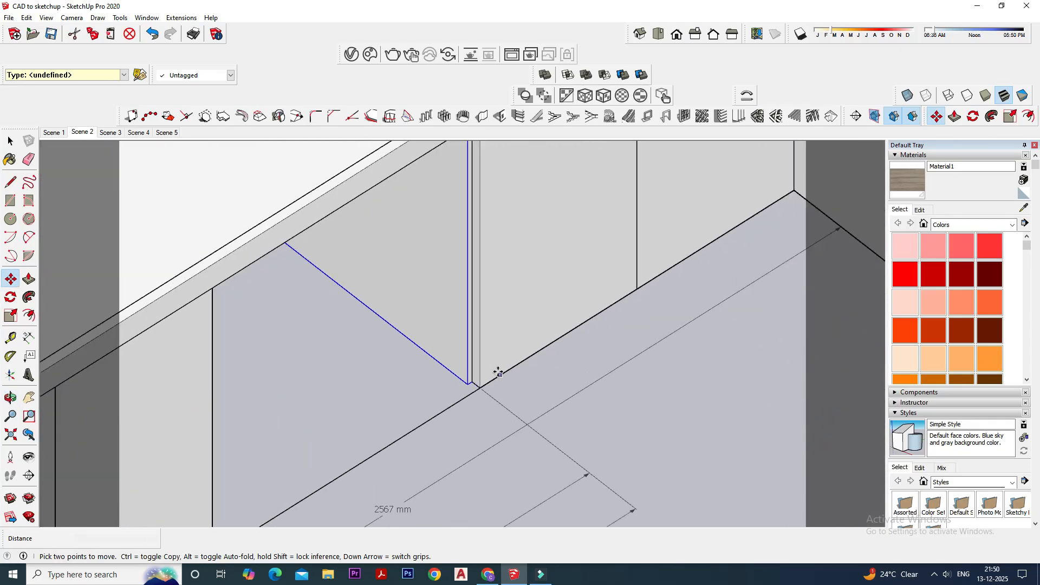
{"action": "scroll", "coordinate": [498, 373], "scroll_direction": "up", "scroll_amount": 3}
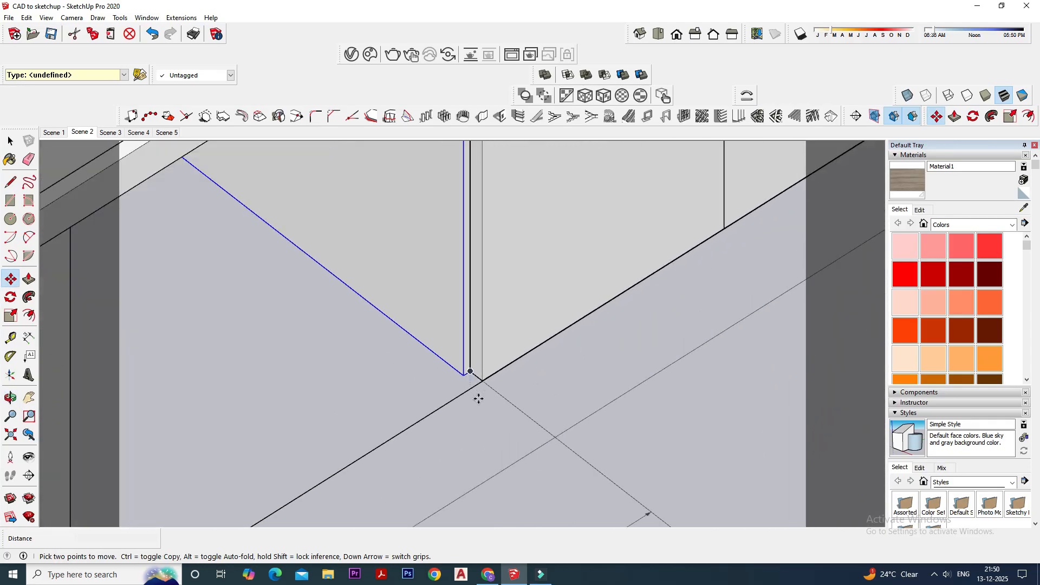
{"action": "key", "text": "ctrl"}
{"action": "left_click", "coordinate": [464, 366]}
{"action": "scroll", "coordinate": [464, 366], "scroll_direction": "down", "scroll_amount": 5}
{"action": "middle_click_drag", "start_coordinate": [290, 384], "coordinate": [176, 387]}
{"action": "scroll", "coordinate": [220, 271], "scroll_direction": "up", "scroll_amount": 3}
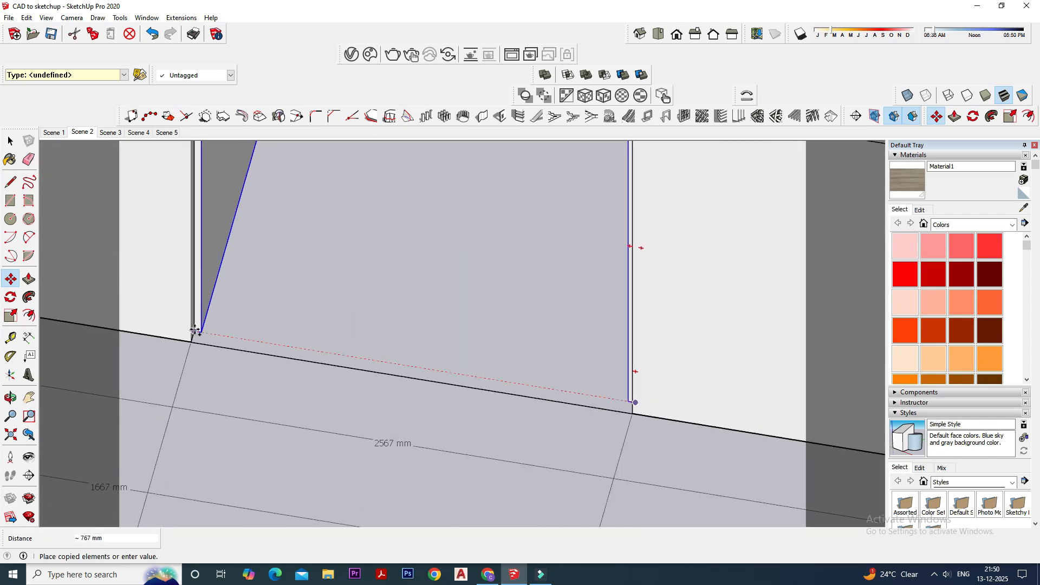
{"action": "left_click", "coordinate": [218, 356]}
{"action": "scroll", "coordinate": [217, 356], "scroll_direction": "down", "scroll_amount": 1}
- Paste a copy of the hob-side cabinet shelf onto the floor in front of the sink-side counter
{"action": "left_click", "coordinate": [10, 142]}
{"action": "scroll", "coordinate": [348, 301], "scroll_direction": "down", "scroll_amount": 8}
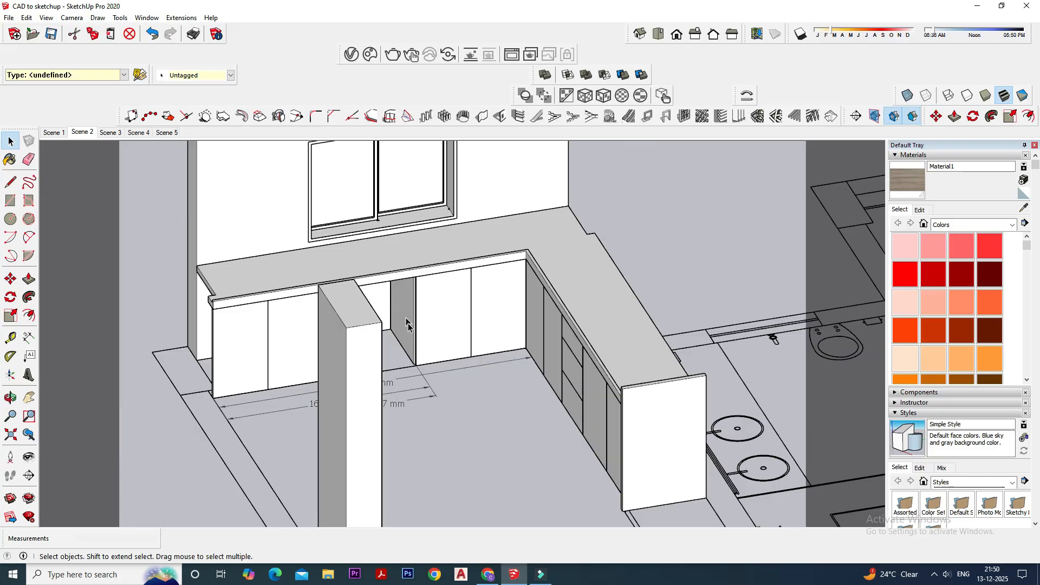
{"action": "middle_click_drag", "start_coordinate": [407, 324], "coordinate": [399, 401]}
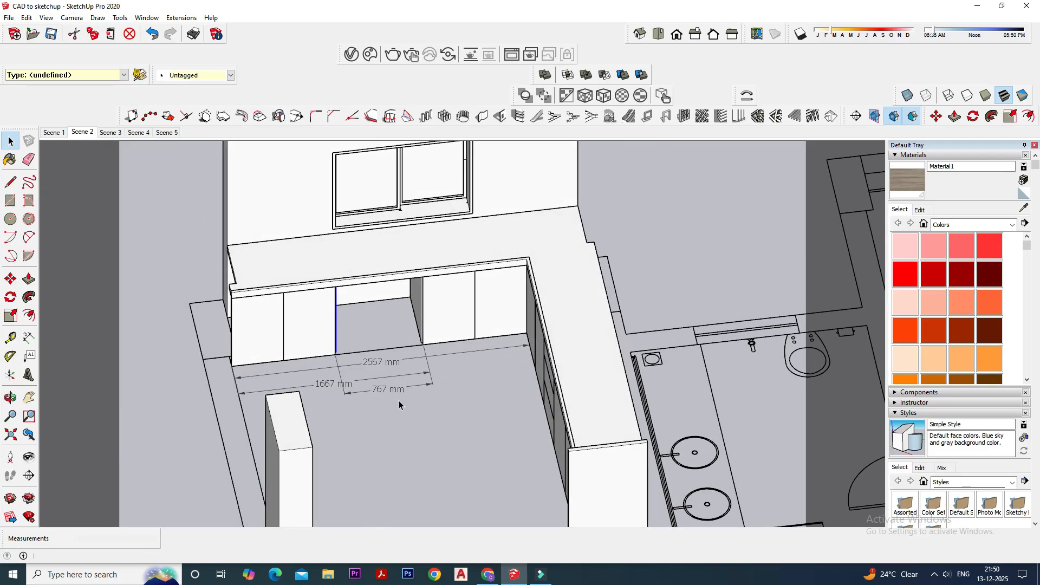
{"action": "scroll", "coordinate": [431, 356], "scroll_direction": "up", "scroll_amount": 2}
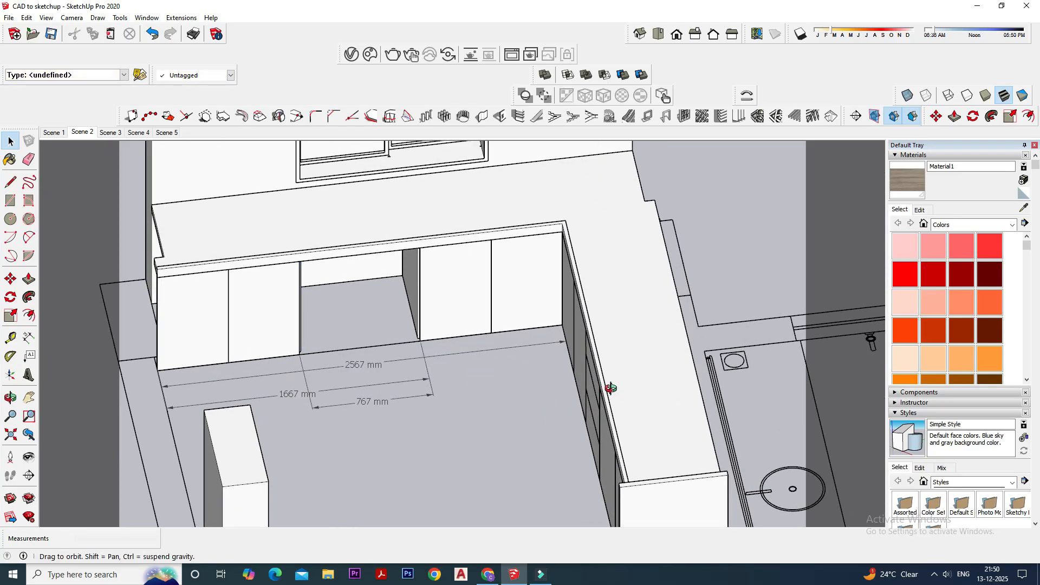
{"action": "middle_click_drag", "start_coordinate": [611, 388], "coordinate": [391, 356]}
{"action": "middle_click_drag", "start_coordinate": [546, 356], "coordinate": [536, 412]}
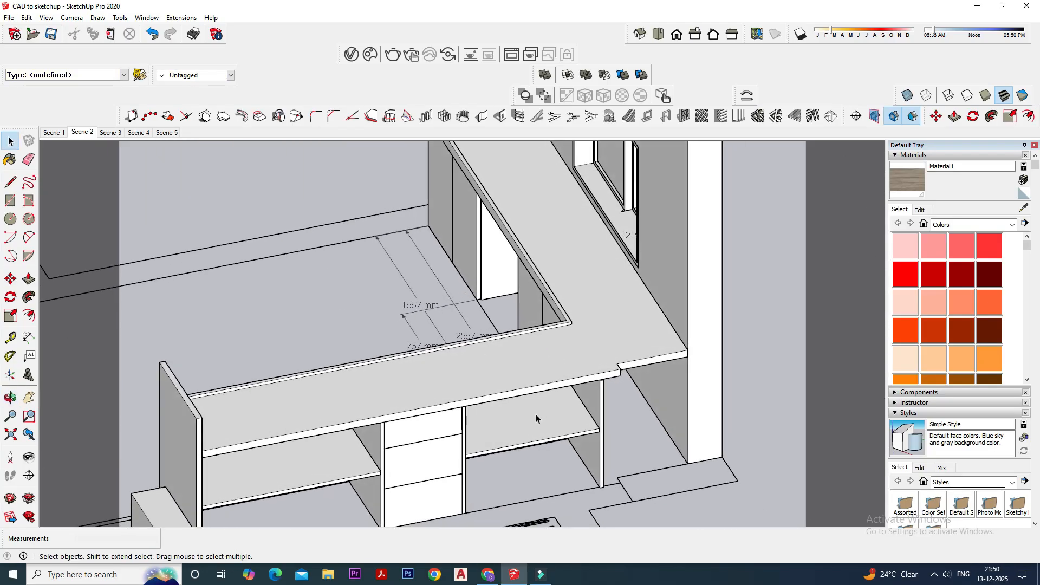
{"action": "left_click", "coordinate": [538, 424]}
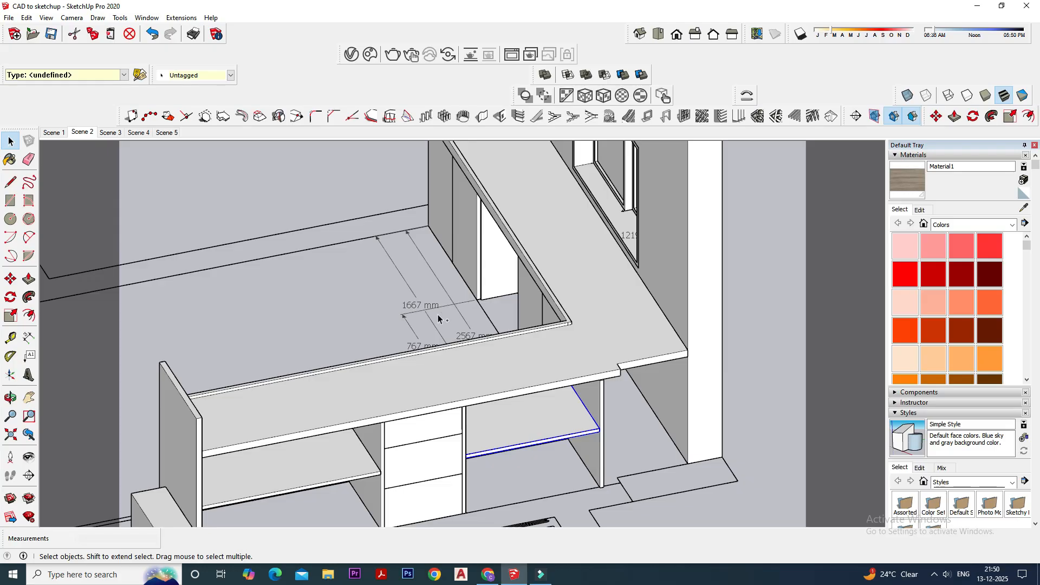
{"action": "key", "text": "ctrl+v"}
{"action": "left_click", "coordinate": [311, 292]}
- Rotate the pasted shelf 90 degrees in the horizontal plane so that its length runs along the sink-side counter
{"action": "middle_click_drag", "start_coordinate": [319, 298], "coordinate": [696, 318]}
{"action": "middle_click_drag", "start_coordinate": [352, 338], "coordinate": [472, 439]}
{"action": "scroll", "coordinate": [472, 439], "scroll_direction": "up", "scroll_amount": 1}
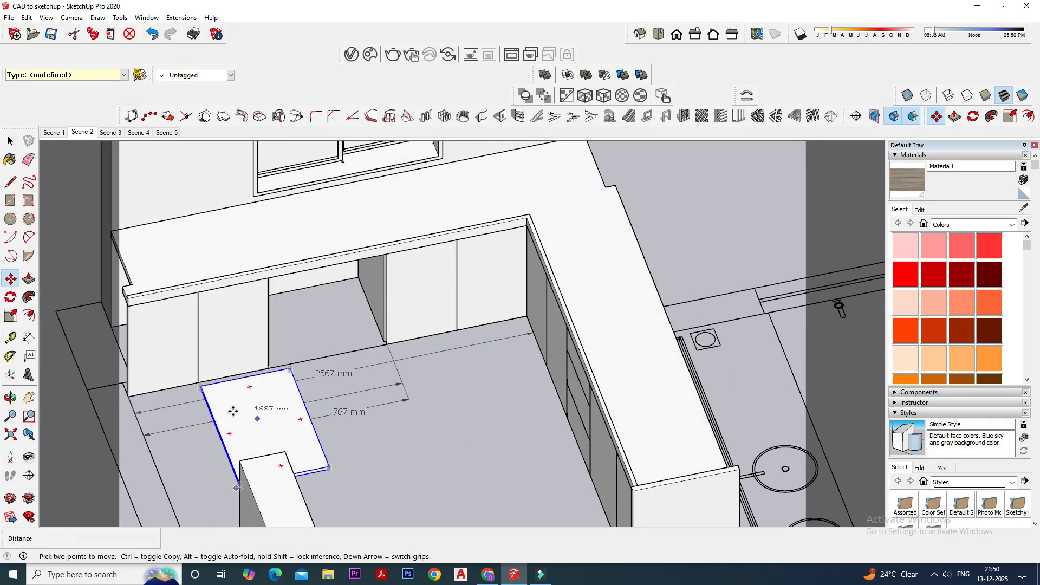
{"action": "key", "text": "space"}
{"action": "middle_click_drag", "start_coordinate": [409, 375], "coordinate": [295, 387]}
{"action": "left_click", "coordinate": [11, 297]}
{"action": "left_click_drag", "start_coordinate": [277, 391], "coordinate": [290, 459]}
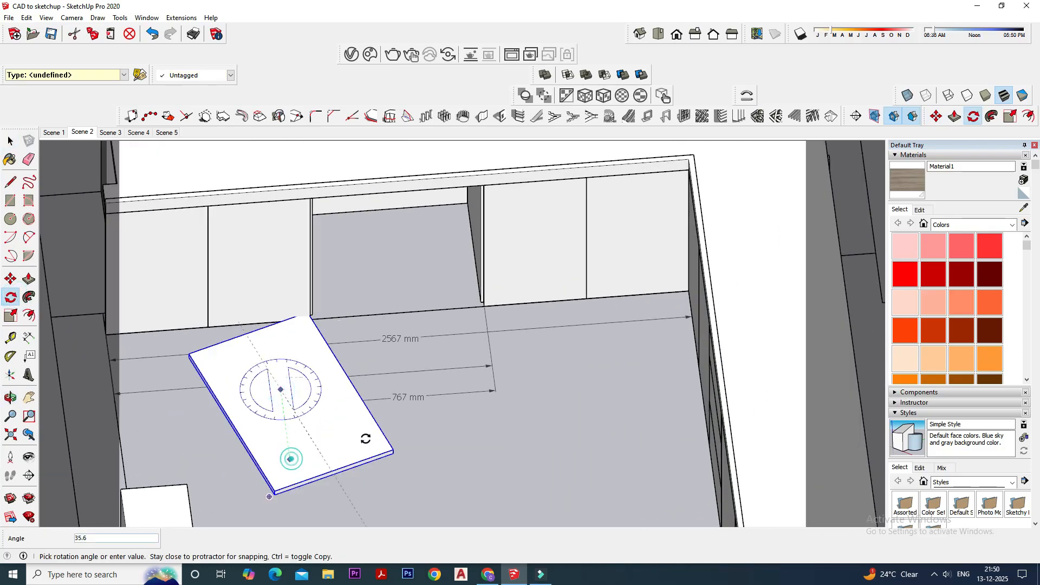
{"action": "type", "text": "90"}
{"action": "key", "text": "Return"}
{"action": "left_click", "coordinate": [15, 142]}
- Move the shelf by its front corner into the open middle bay, against the partition's front edge at about mid-height
{"action": "left_click", "coordinate": [11, 279]}
{"action": "scroll", "coordinate": [409, 379], "scroll_direction": "up", "scroll_amount": 4}
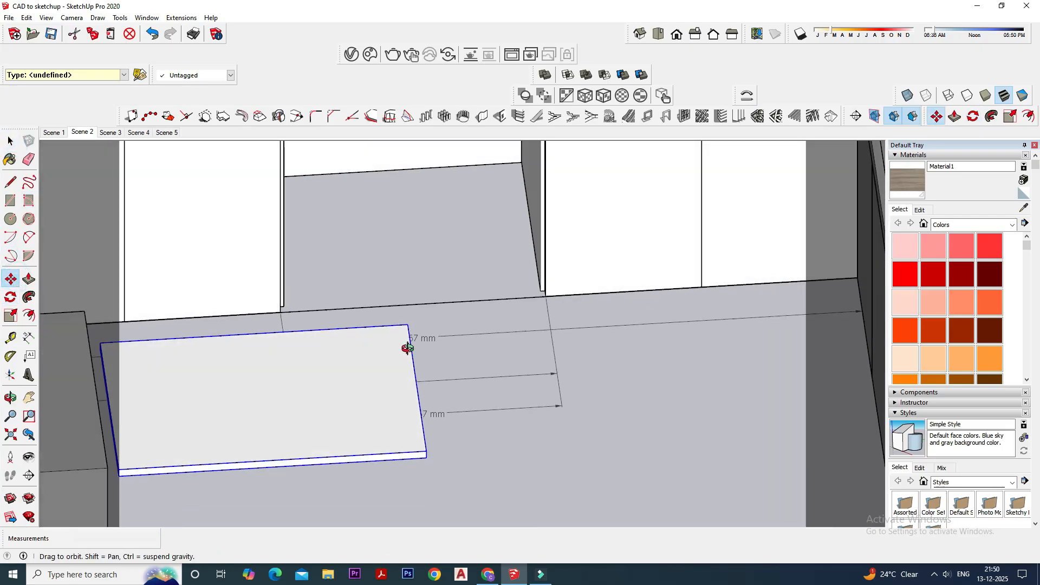
{"action": "scroll", "coordinate": [431, 447], "scroll_direction": "up", "scroll_amount": 2}
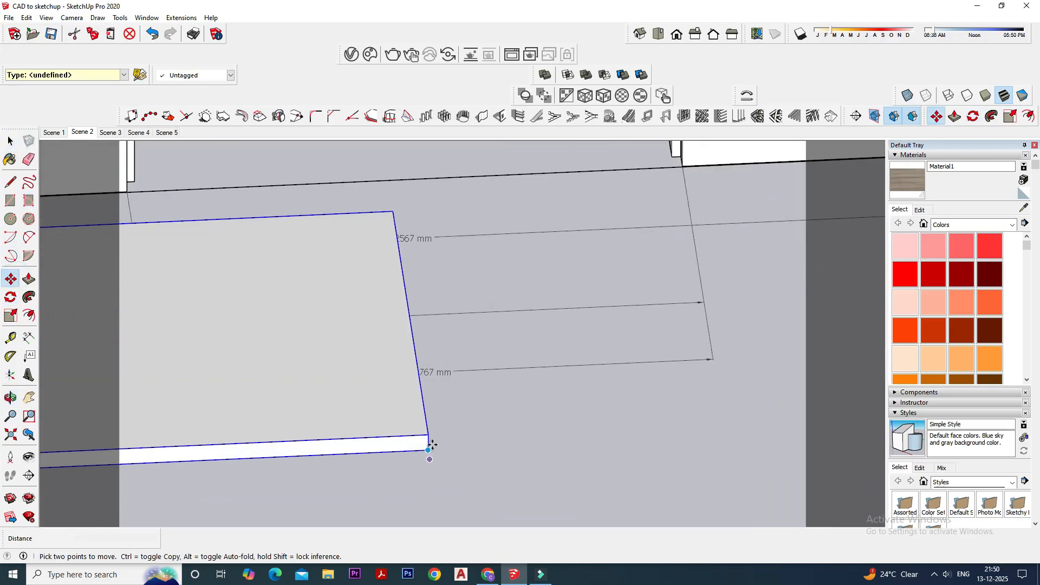
{"action": "left_click", "coordinate": [428, 450]}
{"action": "scroll", "coordinate": [461, 422], "scroll_direction": "down", "scroll_amount": 6}
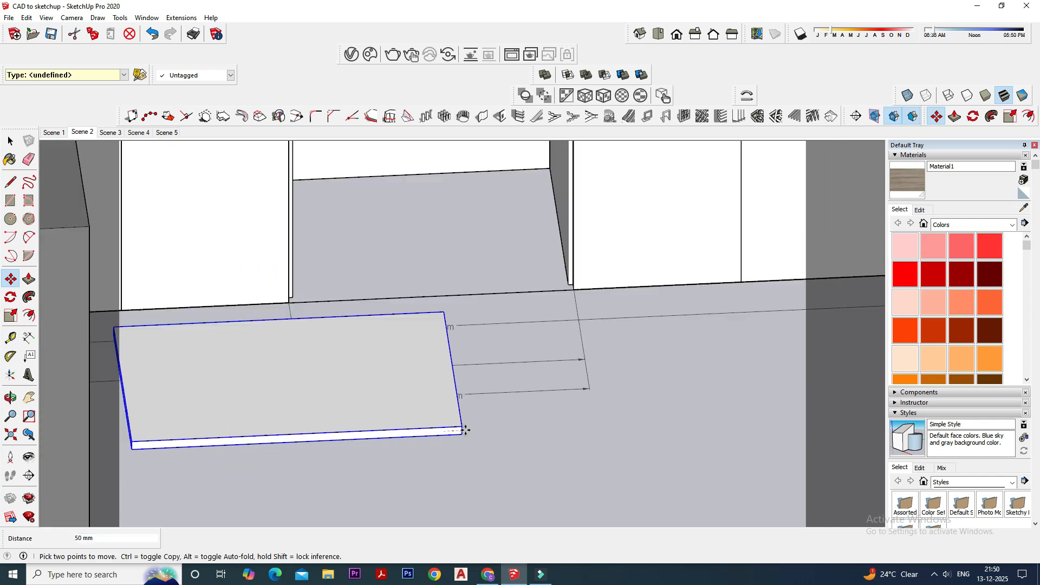
{"action": "middle_click_drag", "start_coordinate": [518, 288], "coordinate": [498, 271]}
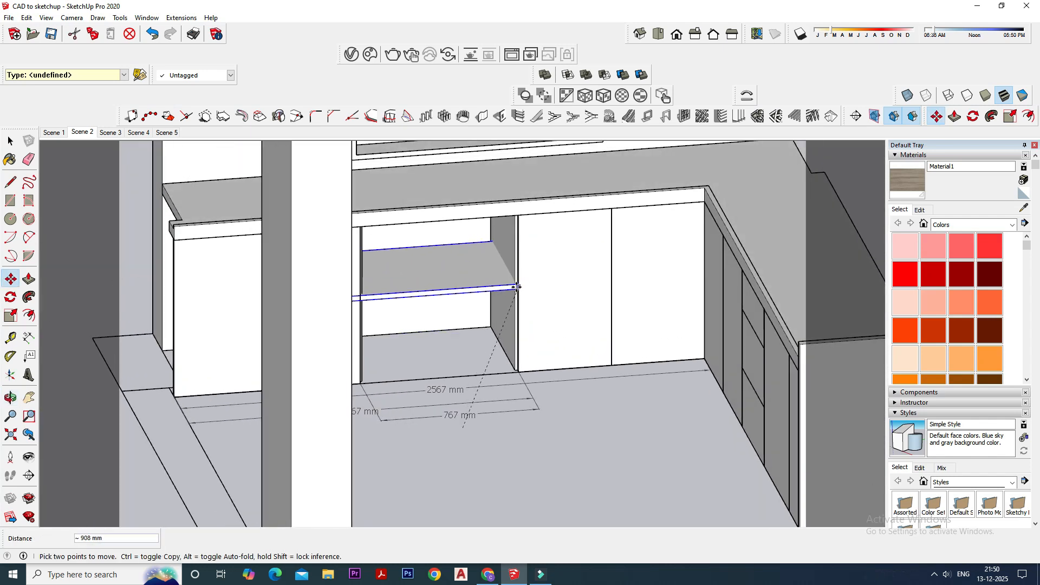
{"action": "scroll", "coordinate": [514, 294], "scroll_direction": "up", "scroll_amount": 2}
{"action": "left_click", "coordinate": [513, 294]}
{"action": "scroll", "coordinate": [476, 372], "scroll_direction": "down", "scroll_amount": 3}
{"action": "middle_click_drag", "start_coordinate": [476, 372], "coordinate": [505, 390]}
- Hide the corner-side shutter that adjoins the open middle bay
{"action": "scroll", "coordinate": [490, 228], "scroll_direction": "up", "scroll_amount": 3}
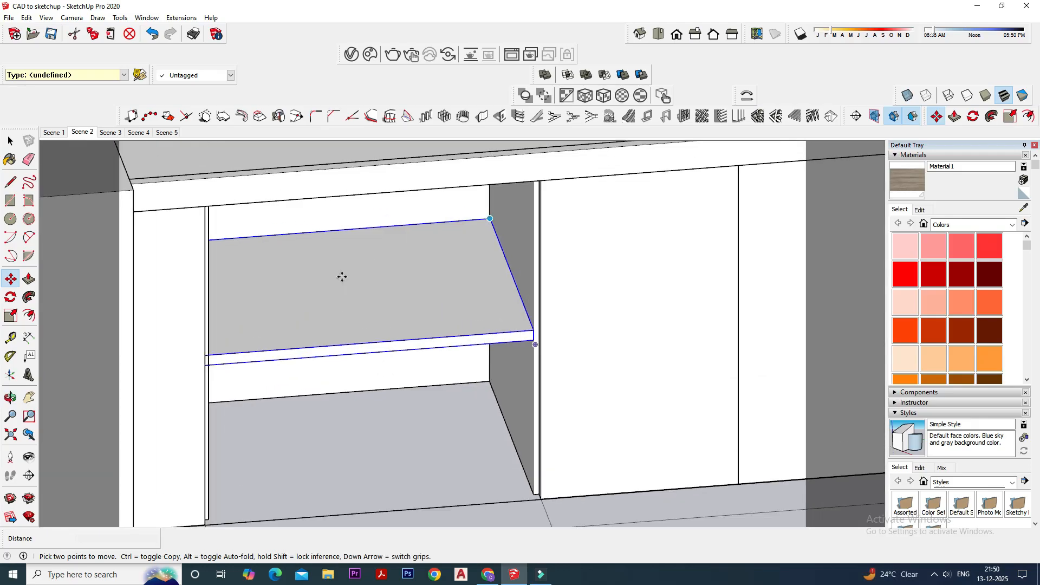
{"action": "scroll", "coordinate": [389, 252], "scroll_direction": "down", "scroll_amount": 2}
{"action": "left_click", "coordinate": [10, 142]}
{"action": "left_click", "coordinate": [521, 279]}
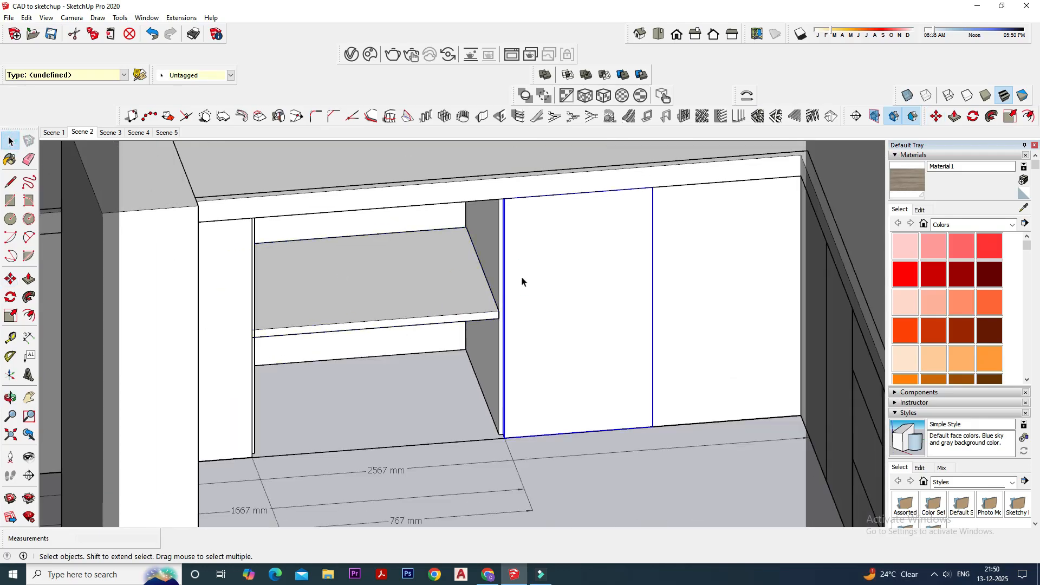
{"action": "right_click", "coordinate": [522, 279]}
{"action": "left_click", "coordinate": [571, 224]}
- Move the shelf out of the middle bay into the corner-side bay, with its front corner against the partition's far face at the same height
{"action": "left_click", "coordinate": [425, 281]}
{"action": "middle_click_drag", "start_coordinate": [425, 282], "coordinate": [370, 334]}
{"action": "left_click", "coordinate": [11, 279]}
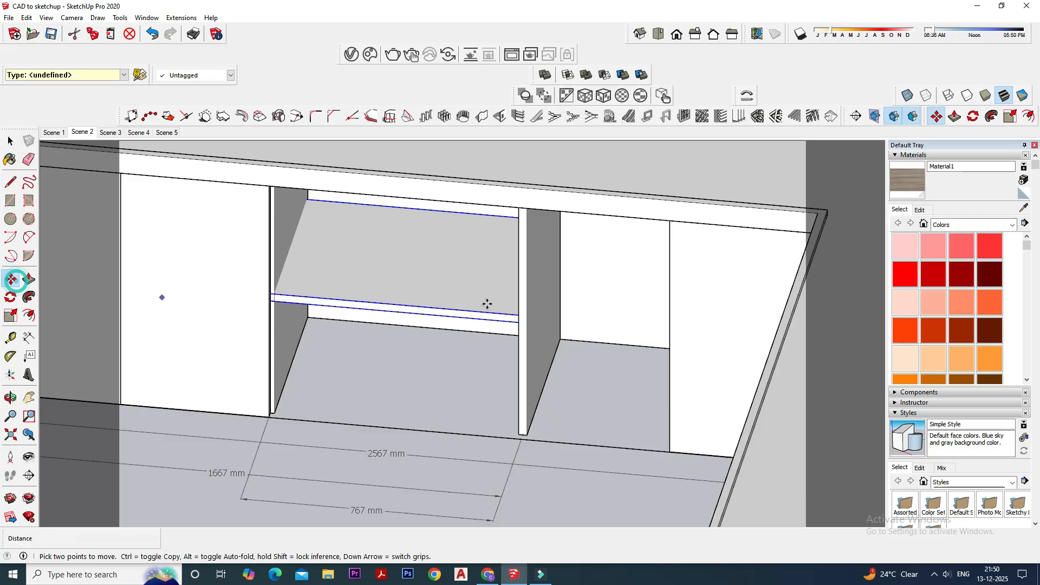
{"action": "scroll", "coordinate": [513, 315], "scroll_direction": "up", "scroll_amount": 5}
{"action": "left_click", "coordinate": [516, 319]}
{"action": "scroll", "coordinate": [712, 318], "scroll_direction": "down", "scroll_amount": 3}
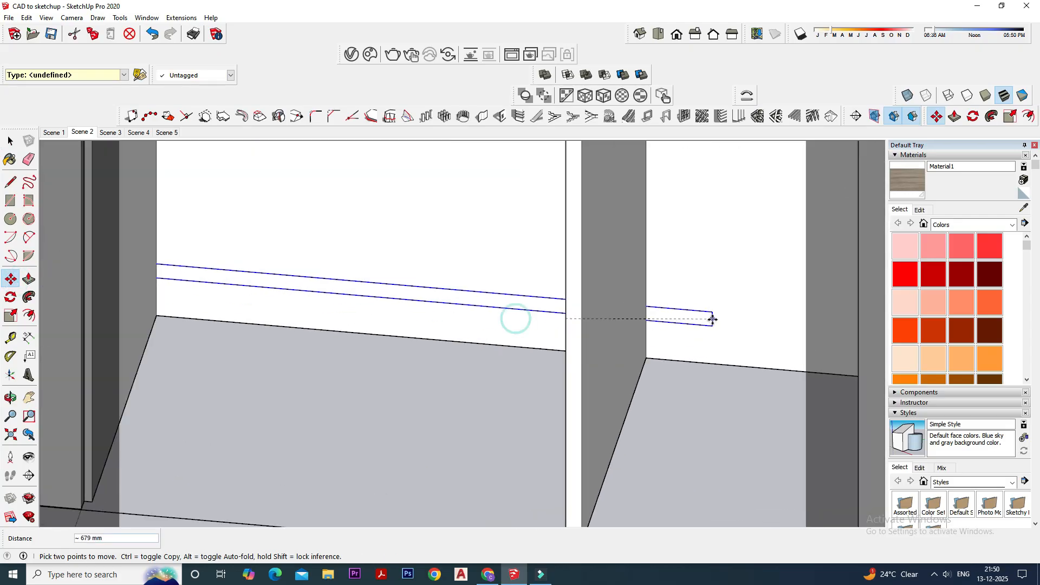
{"action": "key", "text": "Escape"}
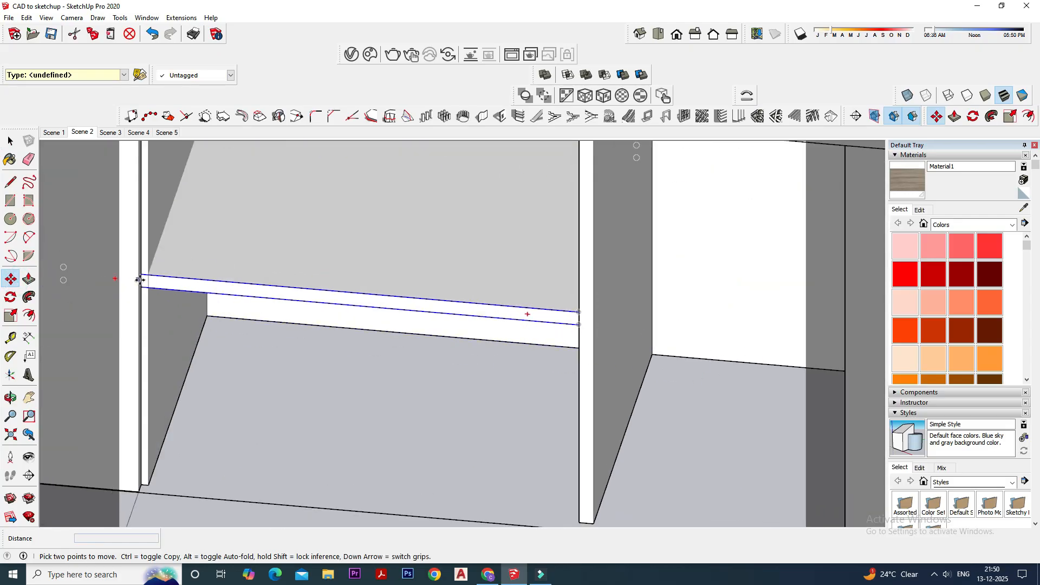
{"action": "left_click", "coordinate": [140, 281]}
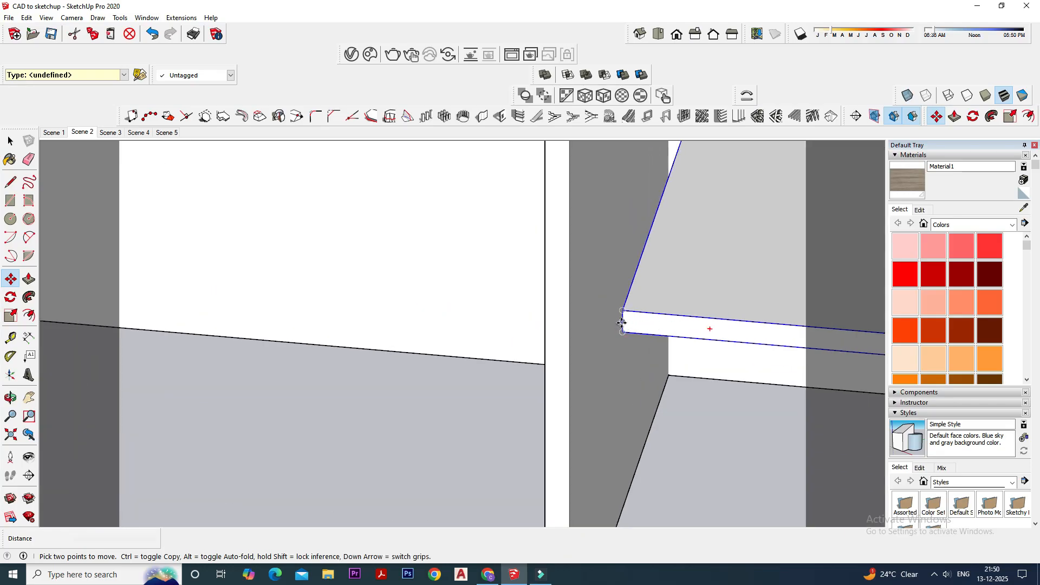
{"action": "scroll", "coordinate": [623, 320], "scroll_direction": "down", "scroll_amount": 4}
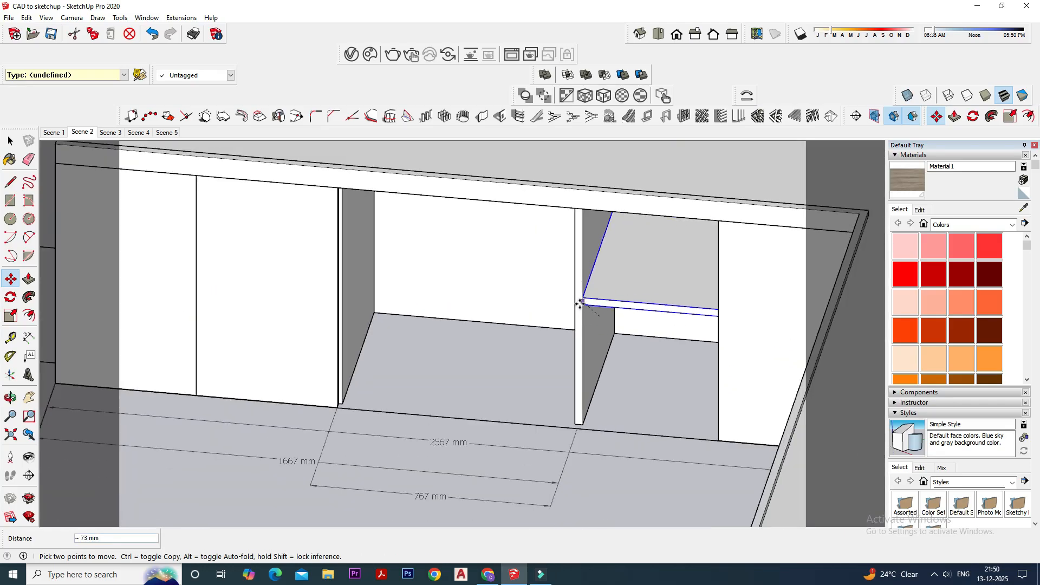
{"action": "left_click", "coordinate": [580, 301]}
- Stretch the corner-bay shelf lengthwise under the counter with the Scale tool by about 1.70, ending at the hob-side cabinet's end partition
{"action": "scroll", "coordinate": [542, 330], "scroll_direction": "down", "scroll_amount": 3}
{"action": "scroll", "coordinate": [596, 350], "scroll_direction": "down", "scroll_amount": 3}
{"action": "middle_click_drag", "start_coordinate": [620, 353], "coordinate": [382, 332]}
{"action": "middle_click_drag", "start_coordinate": [562, 334], "coordinate": [597, 394]}
{"action": "scroll", "coordinate": [580, 413], "scroll_direction": "up", "scroll_amount": 3}
{"action": "left_click", "coordinate": [10, 140]}
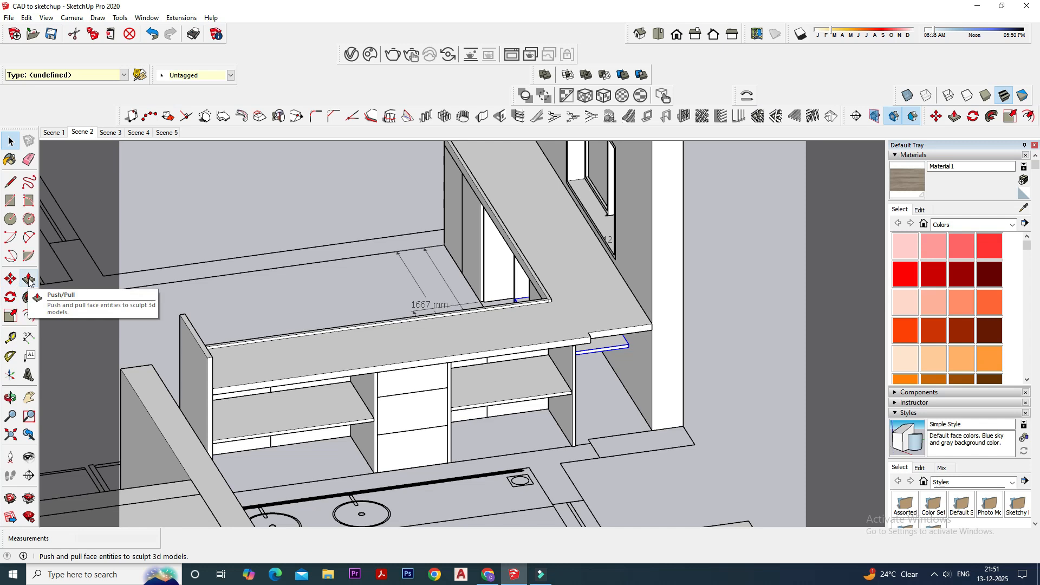
{"action": "left_click", "coordinate": [11, 316]}
{"action": "scroll", "coordinate": [596, 360], "scroll_direction": "up", "scroll_amount": 1}
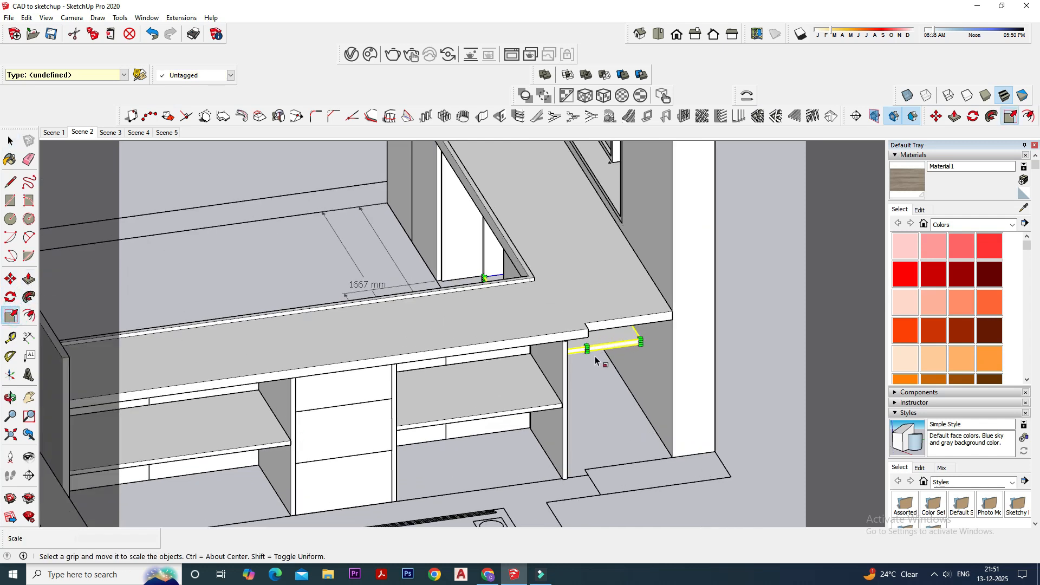
{"action": "left_click_drag", "start_coordinate": [587, 349], "coordinate": [568, 442]}
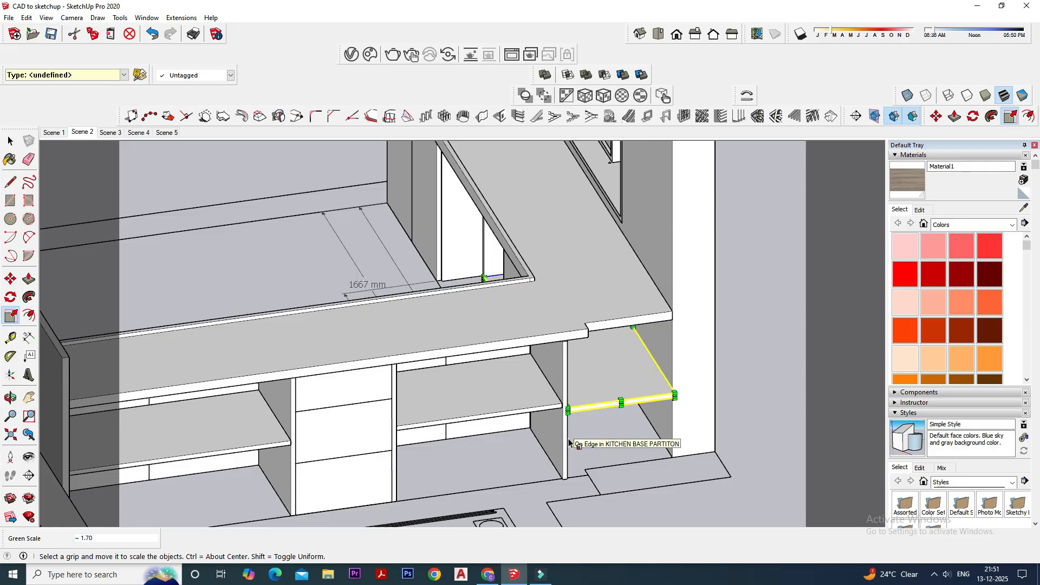
{"action": "left_click", "coordinate": [9, 141]}
- Copy the corner-bay shelf into the open middle bay, placing its front corner against the inner face of the bay's other partition
{"action": "middle_click_drag", "start_coordinate": [182, 193], "coordinate": [409, 379]}
{"action": "scroll", "coordinate": [318, 380], "scroll_direction": "up", "scroll_amount": 3}
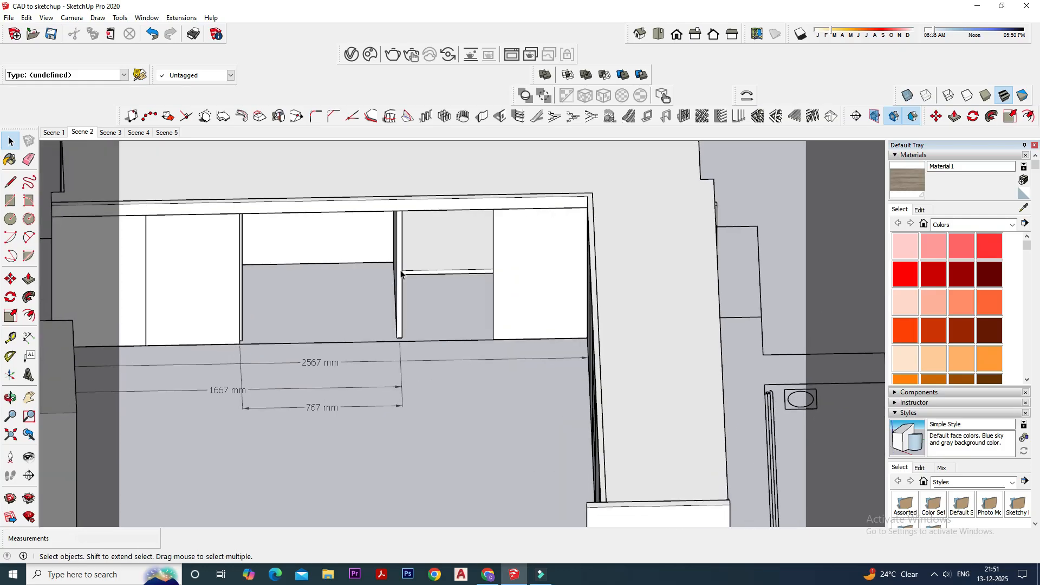
{"action": "scroll", "coordinate": [400, 271], "scroll_direction": "up", "scroll_amount": 3}
{"action": "left_click", "coordinate": [455, 254]}
{"action": "scroll", "coordinate": [486, 319], "scroll_direction": "down", "scroll_amount": 2}
{"action": "middle_click_drag", "start_coordinate": [486, 324], "coordinate": [412, 330]}
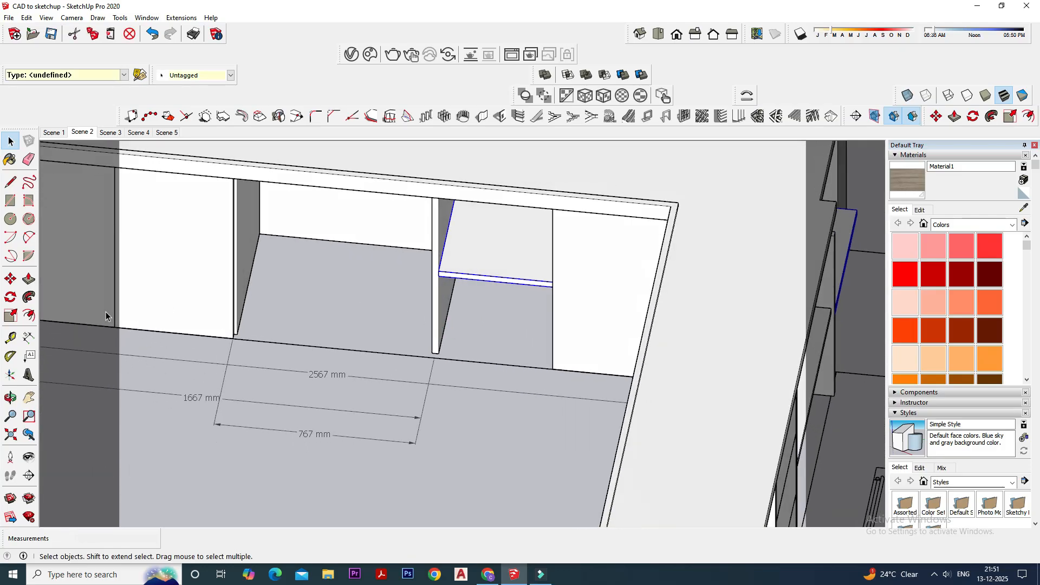
{"action": "left_click", "coordinate": [10, 278]}
{"action": "scroll", "coordinate": [392, 283], "scroll_direction": "up", "scroll_amount": 3}
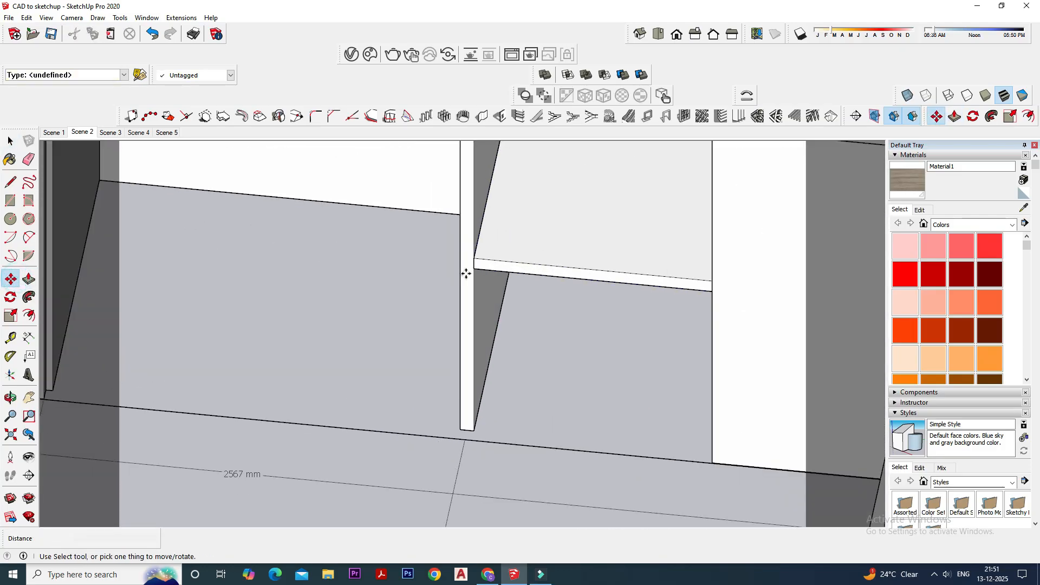
{"action": "scroll", "coordinate": [474, 265], "scroll_direction": "up", "scroll_amount": 2}
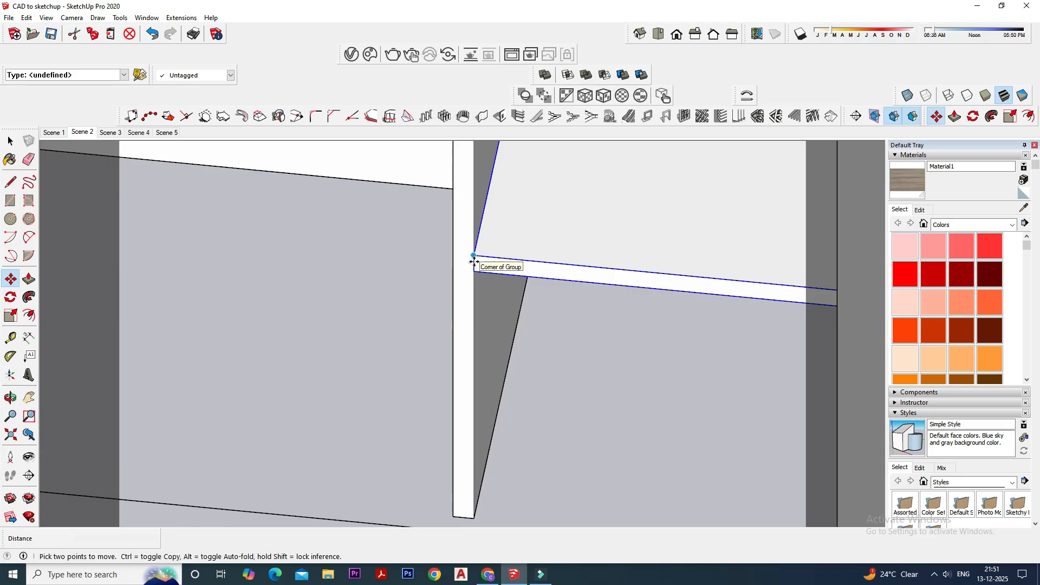
{"action": "left_click", "coordinate": [474, 264]}
{"action": "scroll", "coordinate": [427, 261], "scroll_direction": "down", "scroll_amount": 5}
{"action": "key", "text": "ctrl"}
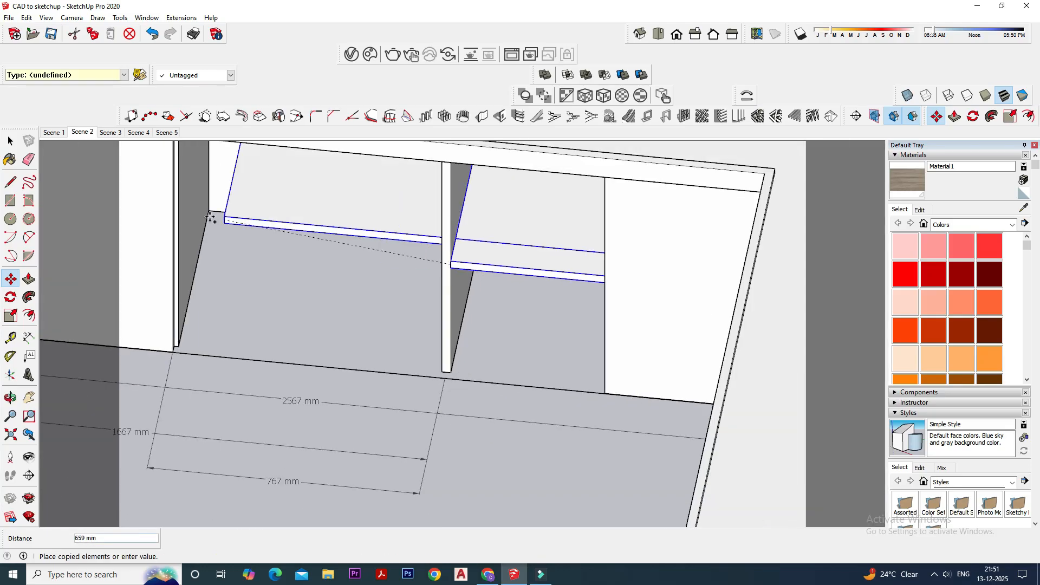
{"action": "left_click", "coordinate": [177, 236]}
- With X-ray view on, scale the copied shelf to 0.50 of its length so that it fits between the middle bay's two partitions
{"action": "left_click", "coordinate": [10, 142]}
{"action": "left_click", "coordinate": [313, 220]}
{"action": "left_click", "coordinate": [10, 316]}
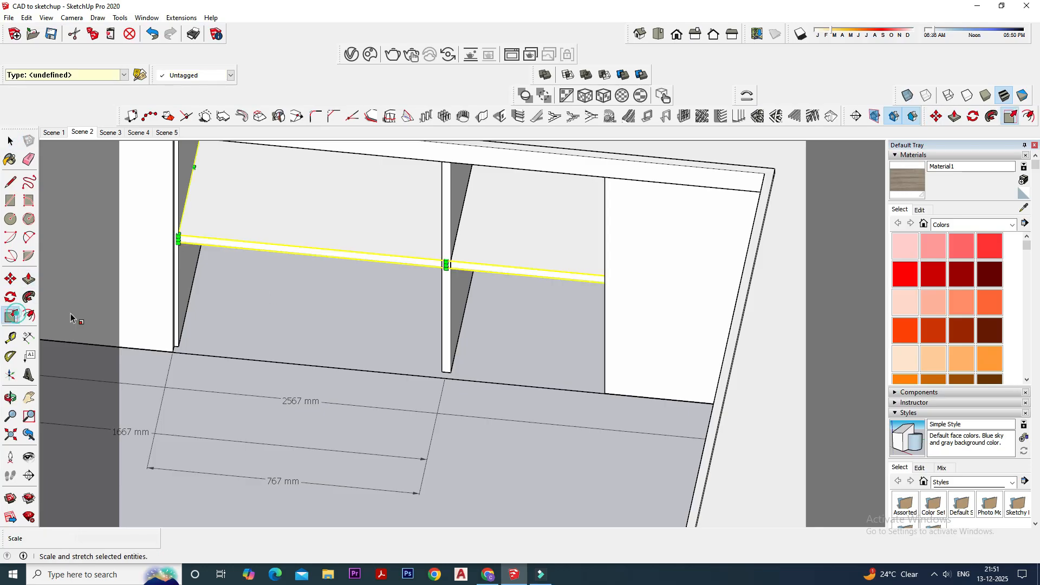
{"action": "left_click", "coordinate": [911, 96]}
{"action": "middle_click_drag", "start_coordinate": [652, 269], "coordinate": [634, 281]}
{"action": "left_click_drag", "start_coordinate": [734, 227], "coordinate": [468, 192]}
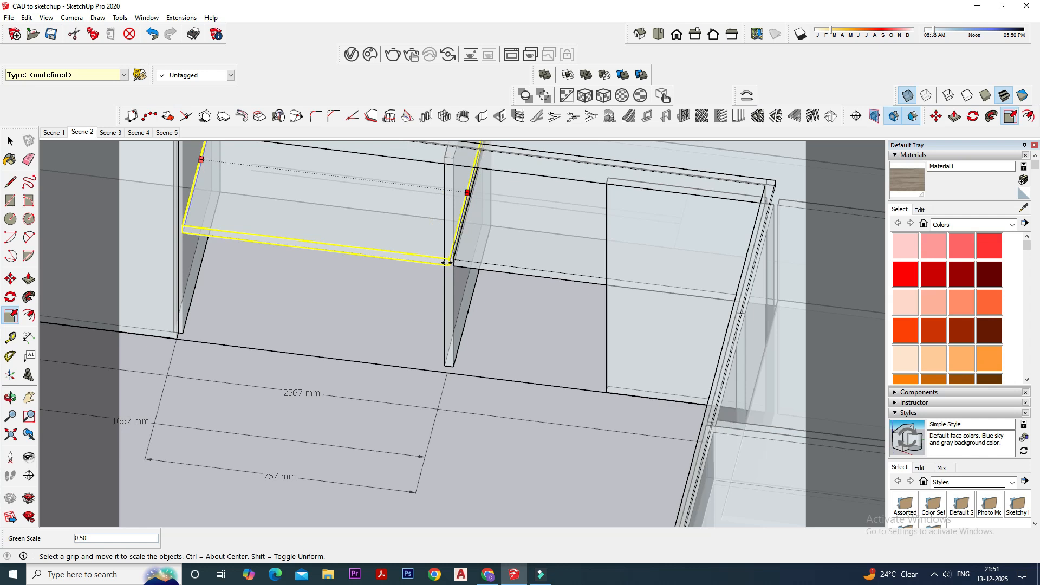
{"action": "left_click", "coordinate": [444, 262]}
{"action": "scroll", "coordinate": [444, 262], "scroll_direction": "down", "scroll_amount": 1}
{"action": "mouse_move", "coordinate": [444, 262]}
{"action": "middle_mouse_down"}
{"action": "mouse_move", "coordinate": [459, 294]}
{"action": "mouse_move", "coordinate": [462, 272]}
{"action": "middle_mouse_up"}
{"action": "left_click", "coordinate": [462, 272]}
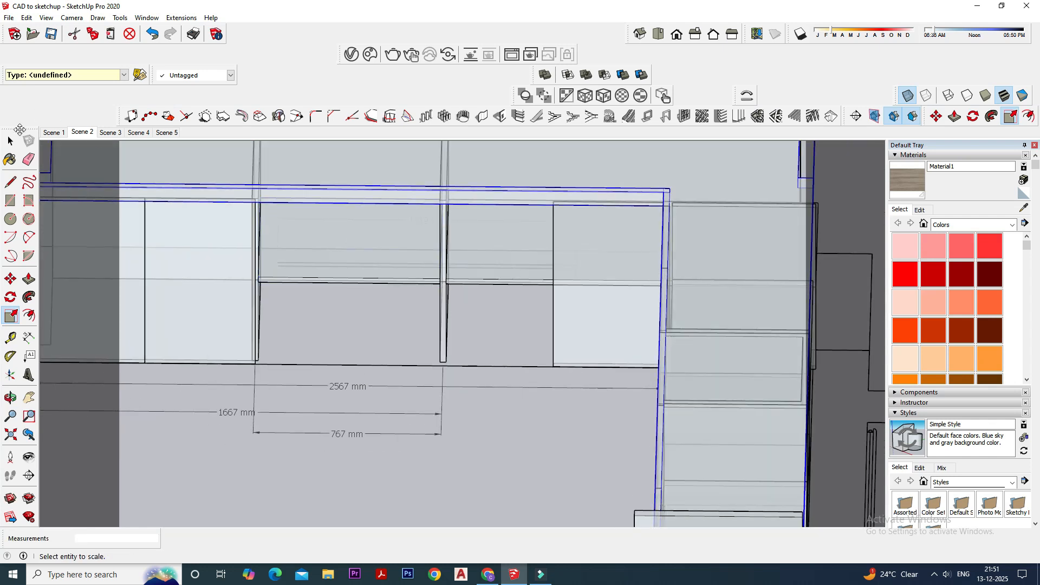
{"action": "left_click", "coordinate": [11, 141]}
- Turn off X-ray view and unhide the last hidden shutter on the sink-side counter
{"action": "scroll", "coordinate": [502, 377], "scroll_direction": "down", "scroll_amount": 1}
{"action": "left_click", "coordinate": [502, 406]}
{"action": "middle_click_drag", "start_coordinate": [507, 302], "coordinate": [541, 297]}
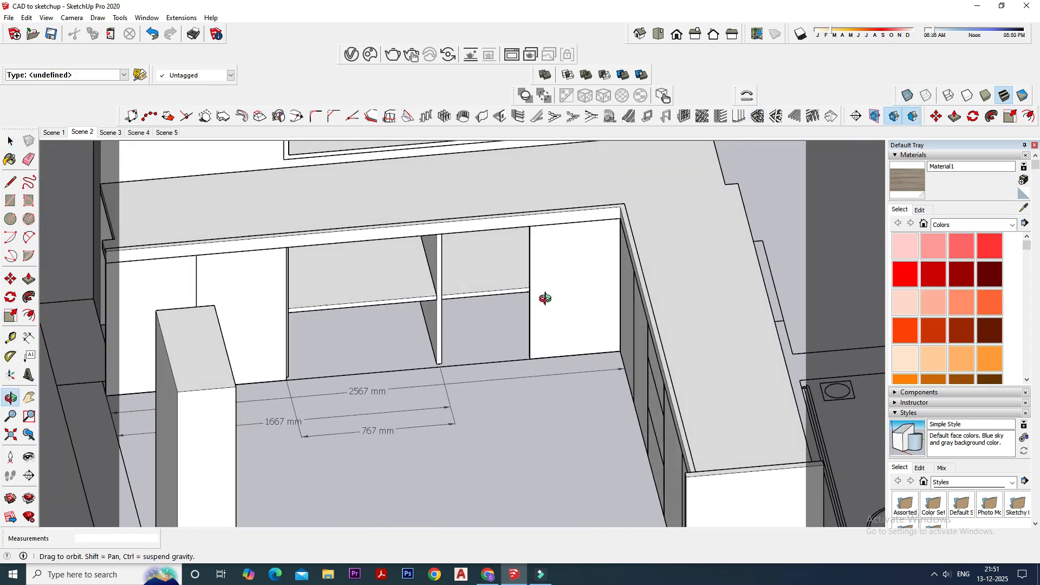
{"action": "left_click", "coordinate": [26, 18]}
{"action": "mouse_move", "coordinate": [65, 184]}
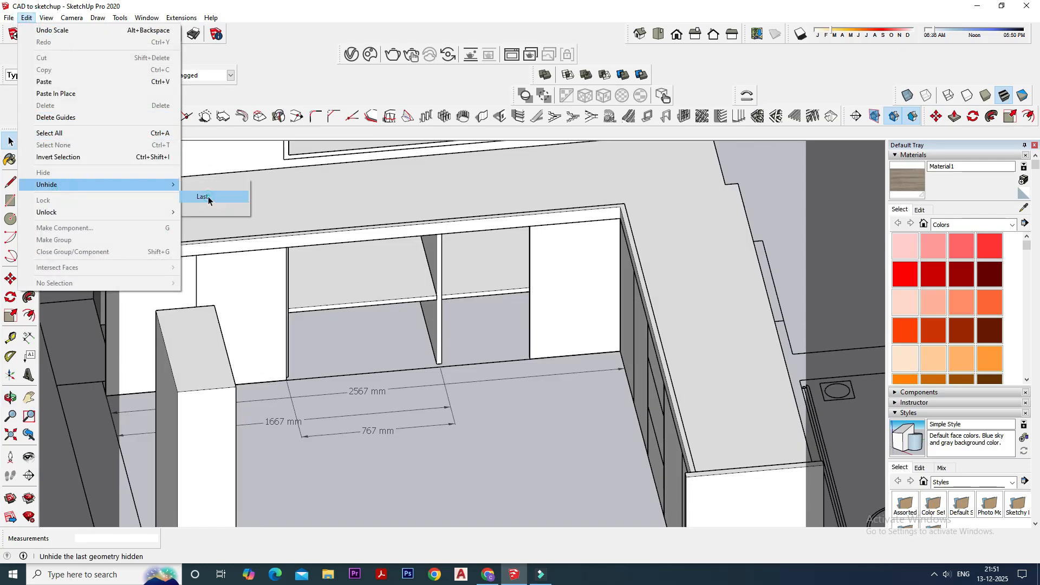
{"action": "left_click", "coordinate": [208, 197]}
{"action": "mouse_move", "coordinate": [421, 327]}
{"action": "middle_mouse_down"}
{"action": "mouse_move", "coordinate": [395, 347]}
{"action": "mouse_move", "coordinate": [427, 389]}
{"action": "mouse_move", "coordinate": [437, 380]}
{"action": "middle_mouse_up"}
{"action": "scroll", "coordinate": [408, 343], "scroll_direction": "up", "scroll_amount": 3}
{"action": "scroll", "coordinate": [447, 280], "scroll_direction": "down", "scroll_amount": 5}
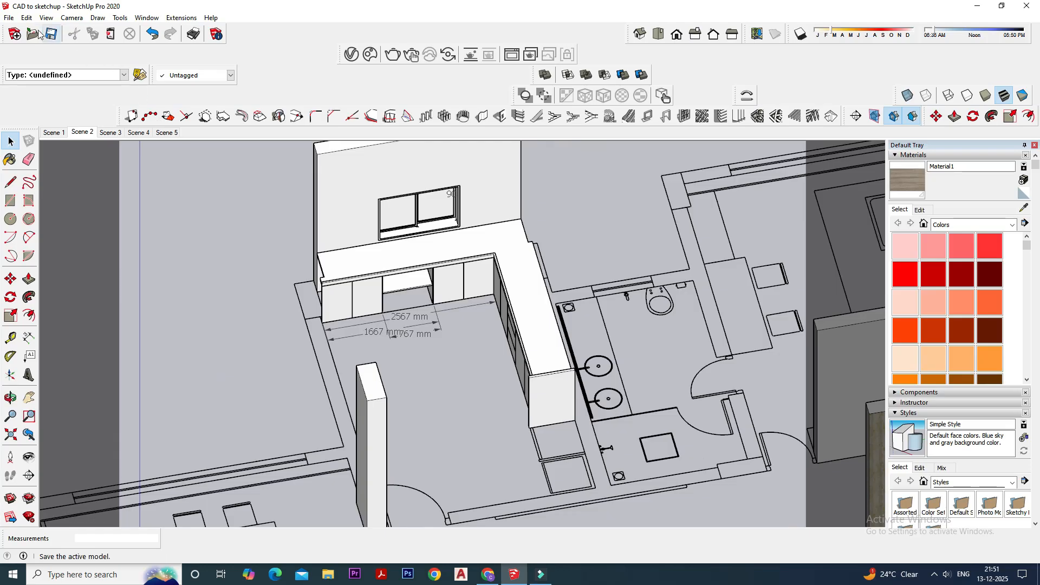
- Unhide all remaining hidden geometry and hide the ceiling that covers the kitchen
{"action": "left_click", "coordinate": [26, 17]}
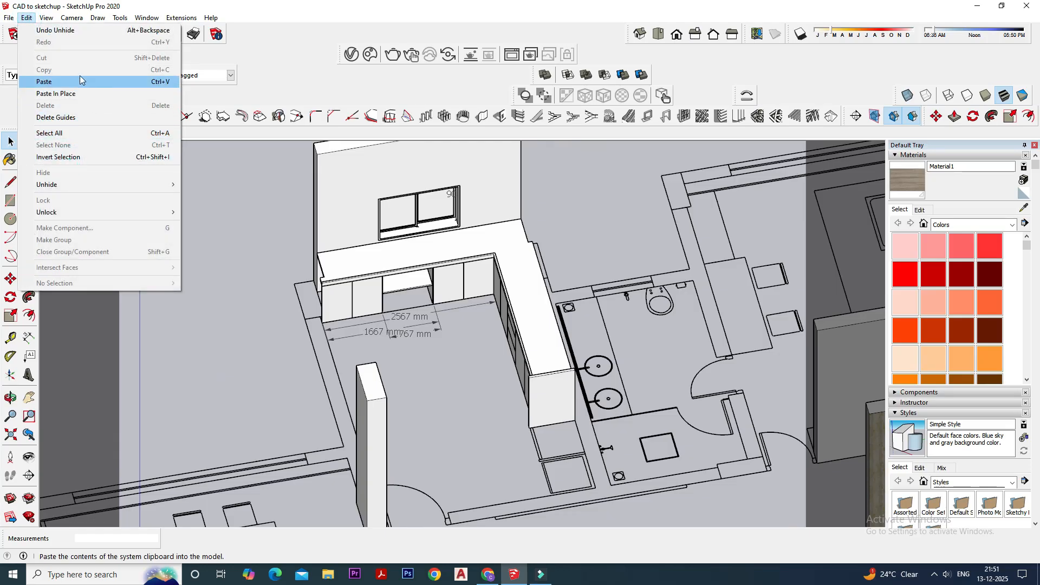
{"action": "mouse_move", "coordinate": [87, 185]}
{"action": "left_click", "coordinate": [208, 209]}
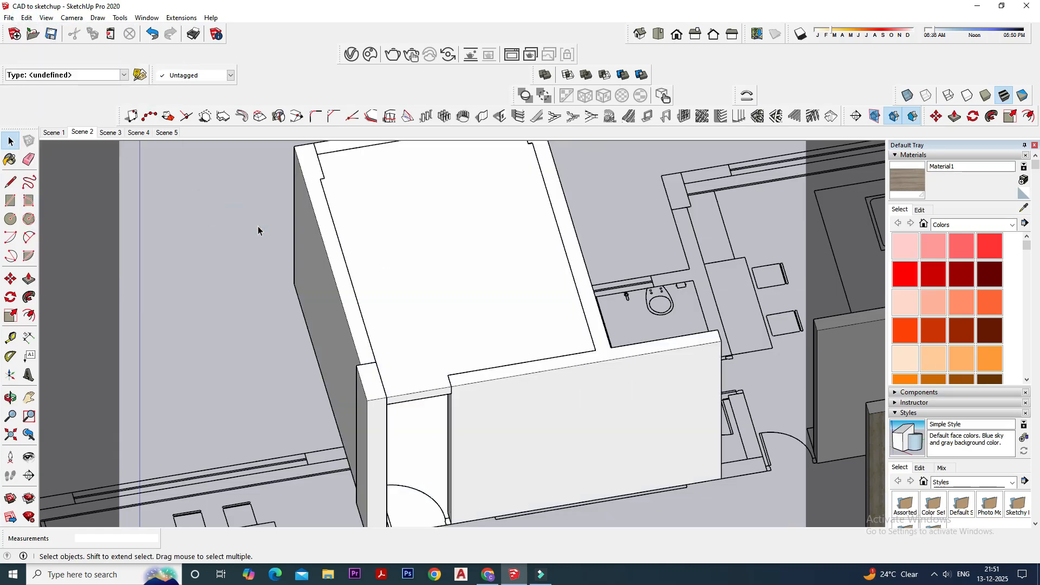
{"action": "scroll", "coordinate": [465, 279], "scroll_direction": "down", "scroll_amount": 2}
{"action": "right_click", "coordinate": [457, 274]}
{"action": "left_click", "coordinate": [499, 305]}
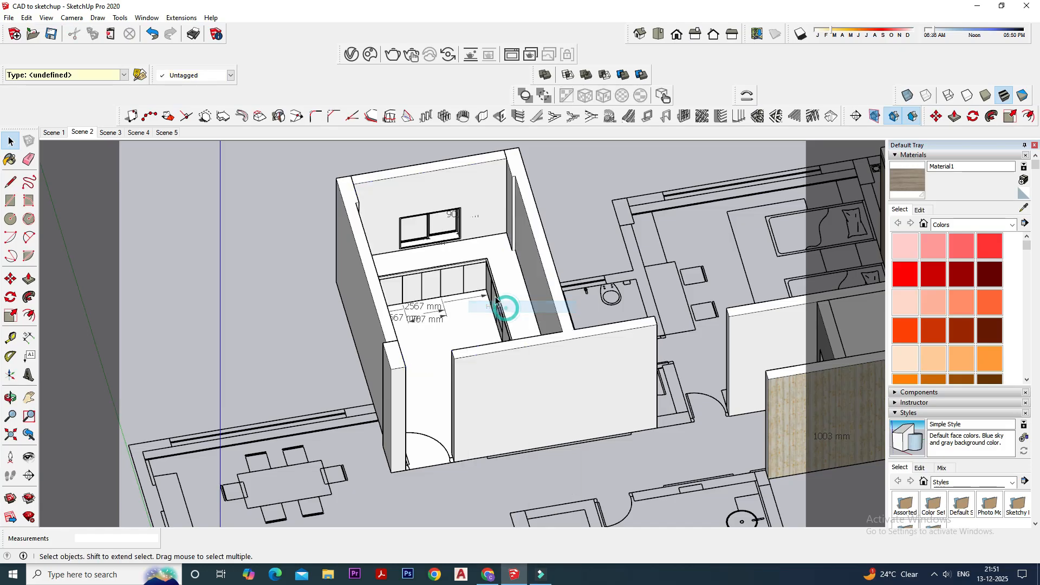
{"action": "scroll", "coordinate": [497, 305], "scroll_direction": "up", "scroll_amount": 10}
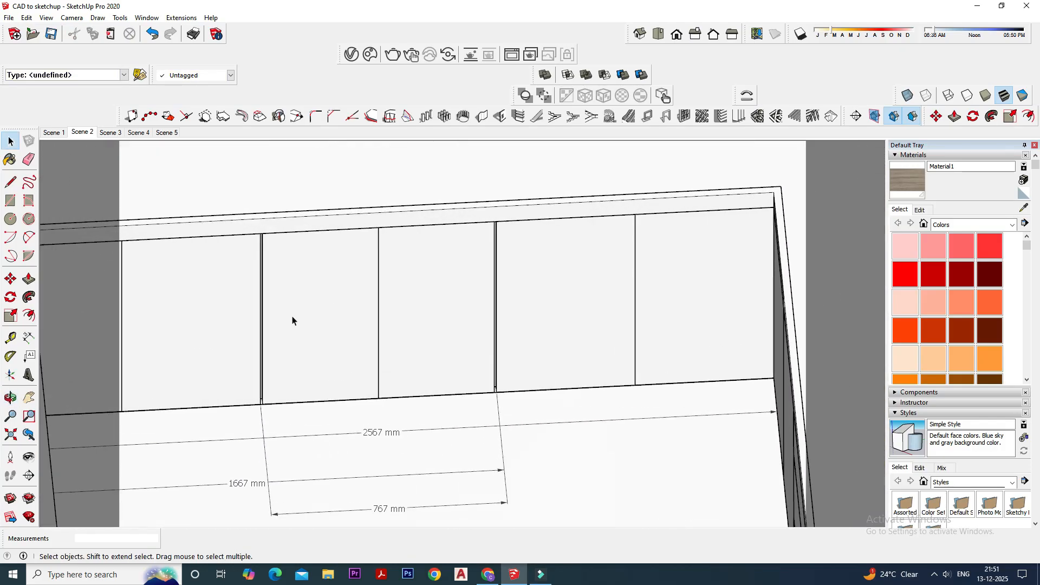
{"action": "scroll", "coordinate": [493, 346], "scroll_direction": "down", "scroll_amount": 3}
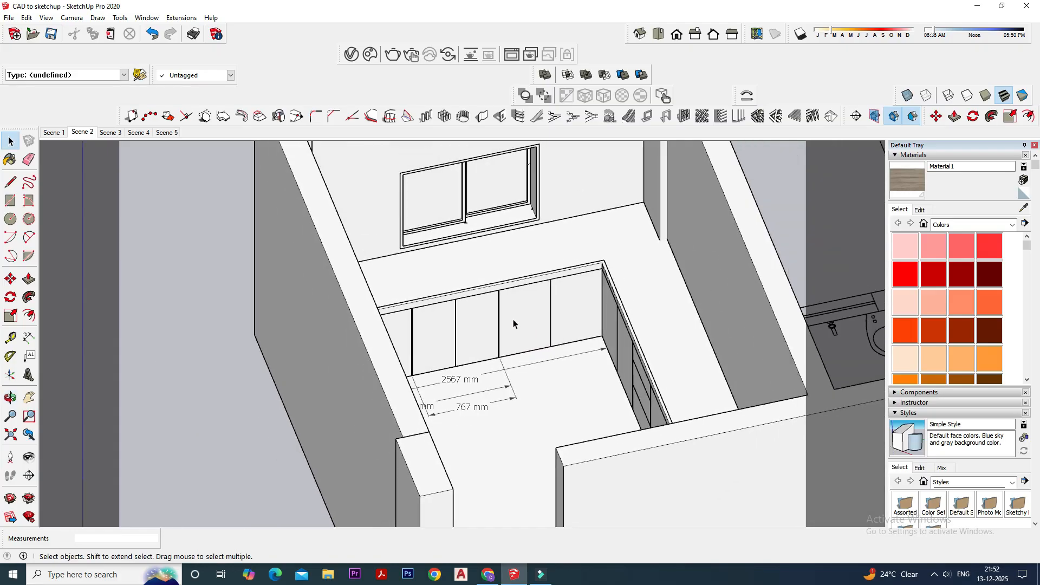
{"action": "scroll", "coordinate": [513, 324], "scroll_direction": "down", "scroll_amount": 2}
{"action": "scroll", "coordinate": [517, 373], "scroll_direction": "up", "scroll_amount": 4}
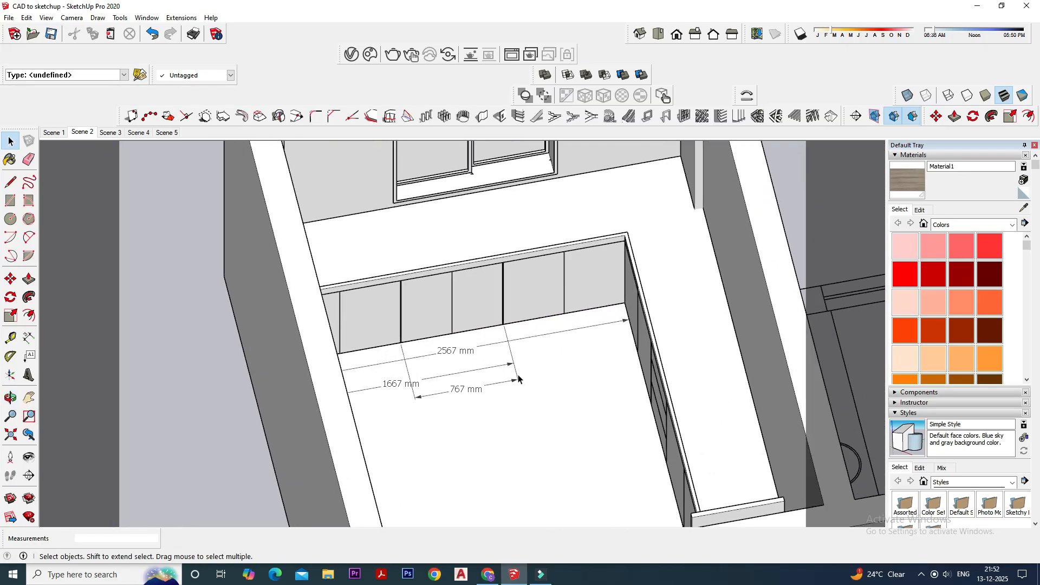